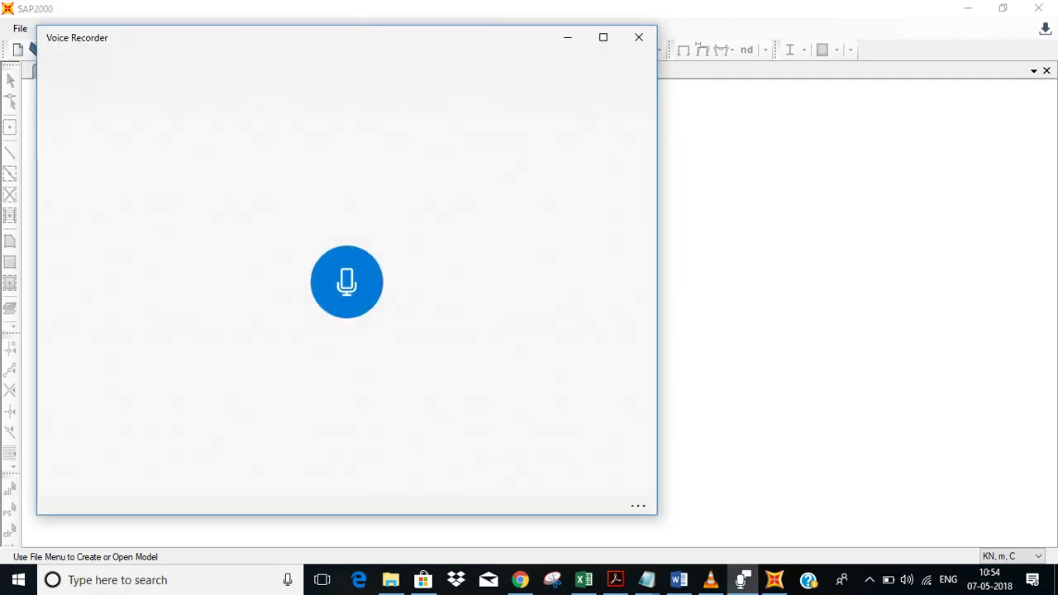
left_click(346, 282)
left_click(568, 37)
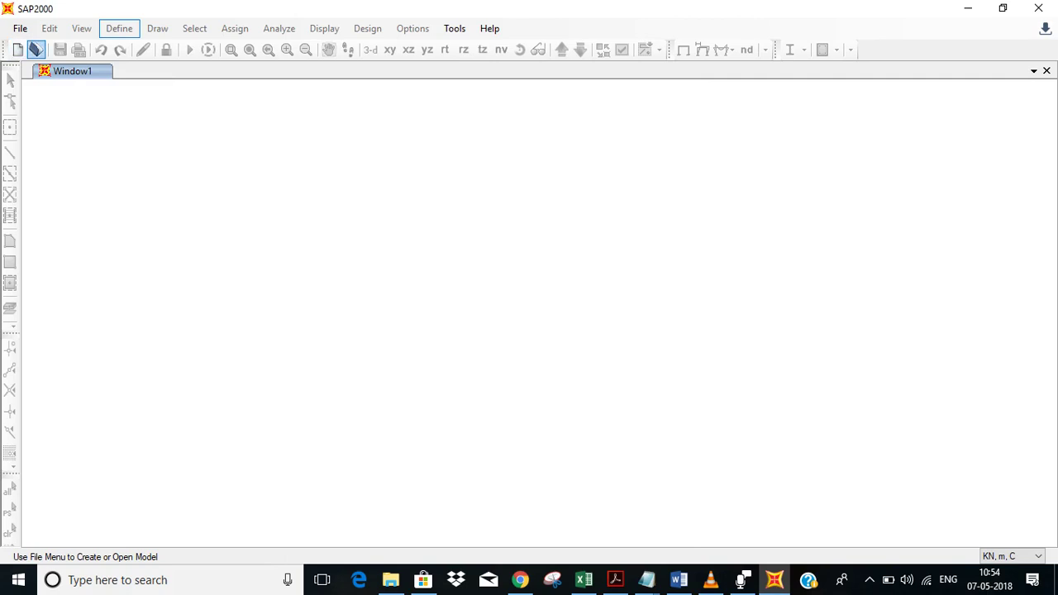
left_click(35, 50)
left_click(510, 31)
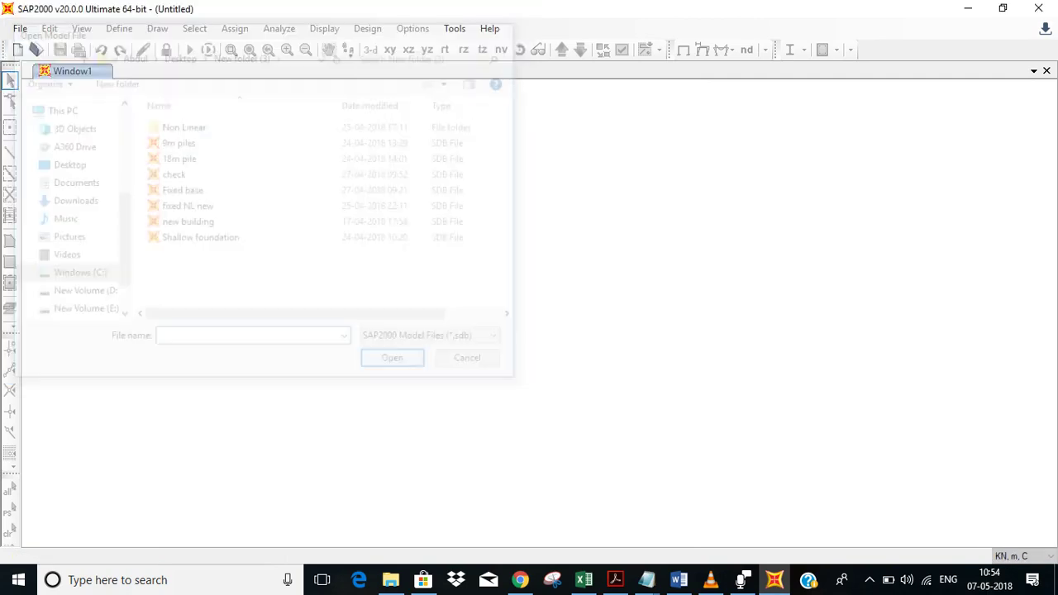
Create a grid-only model in KN, m, C with 4, 4 and 5 grid lines spaced 6, 6 and 3 m in X, Y and Z, shown in 3D.
left_click(17, 49)
key("ctrl+n")
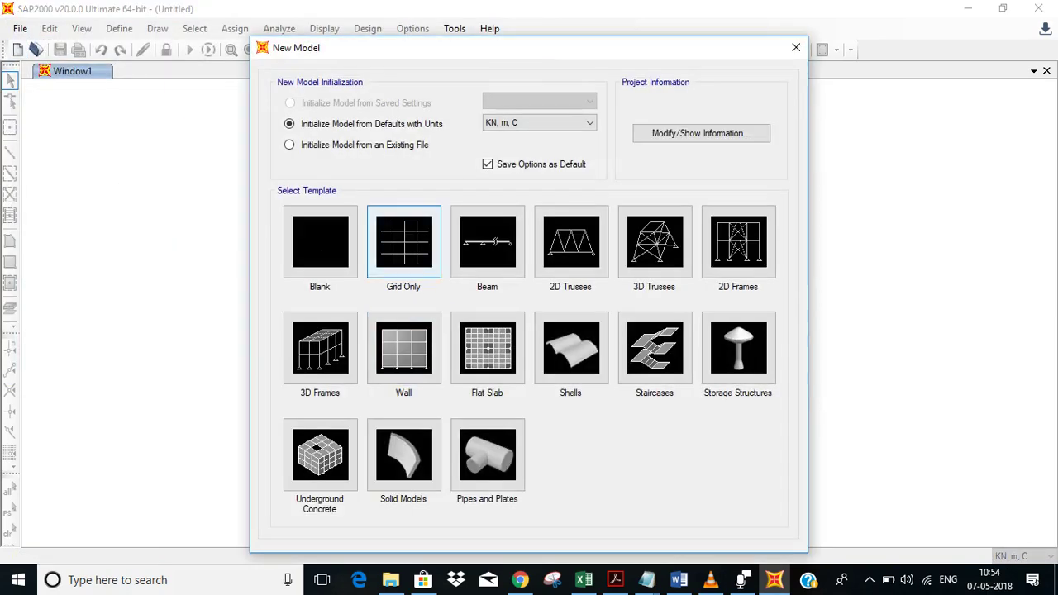
left_click(404, 242)
left_click(578, 207)
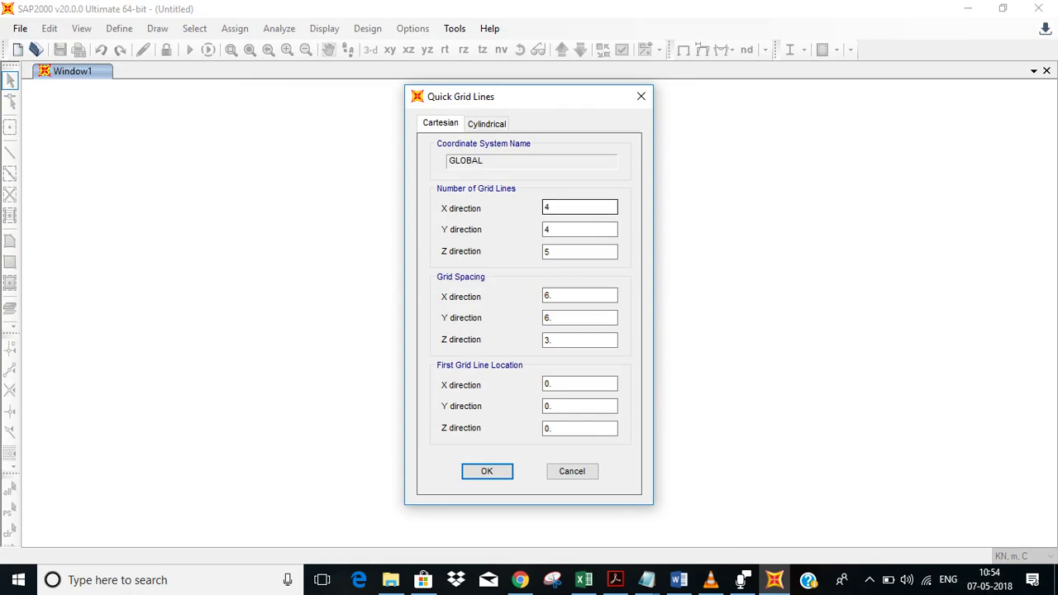
key("Return")
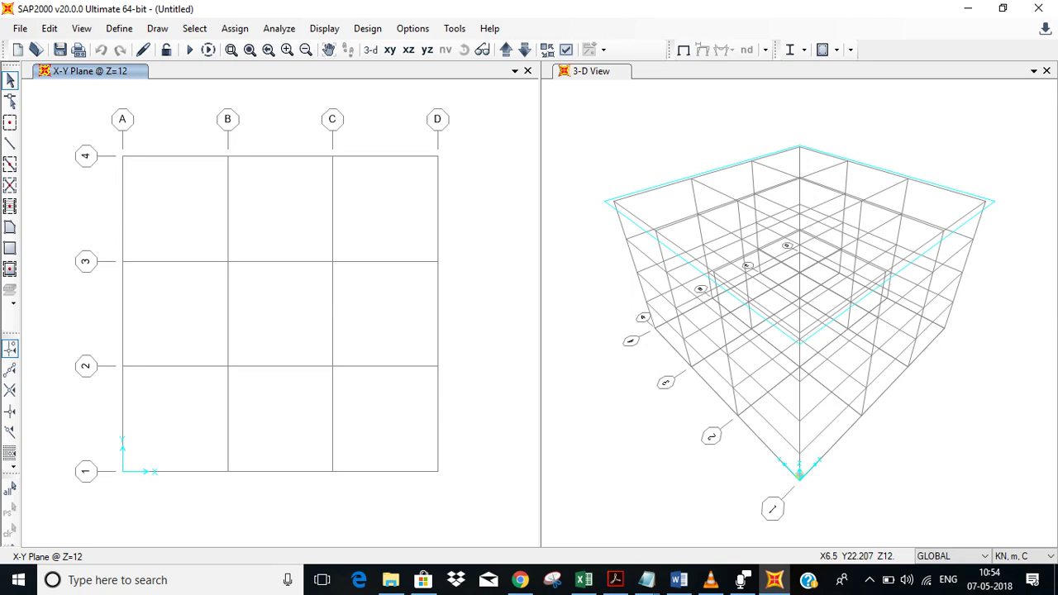
left_click(370, 50)
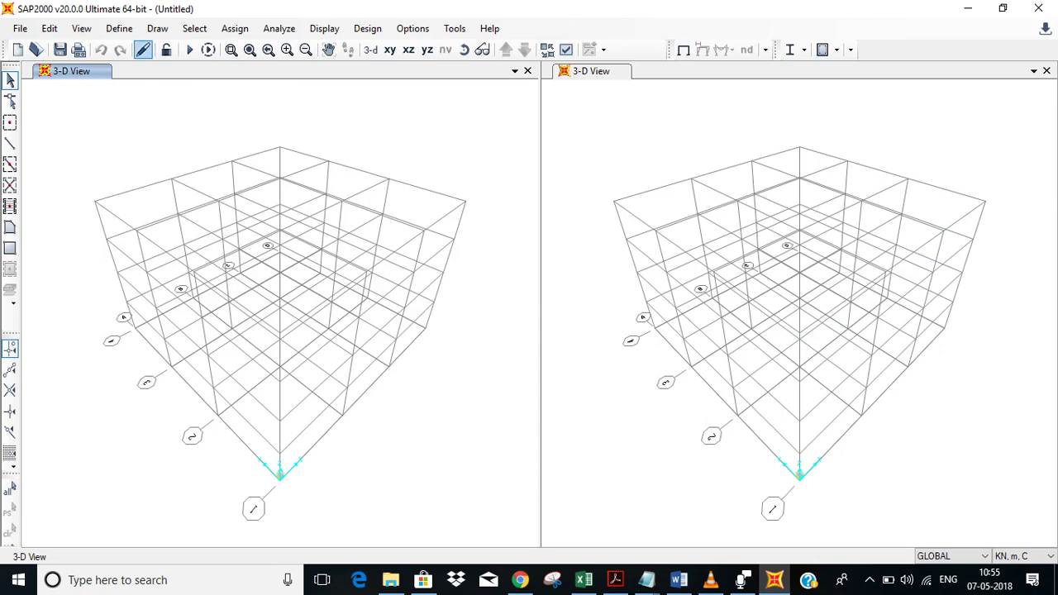
Delete the 4000Psi material from the material definitions.
left_click(119, 28)
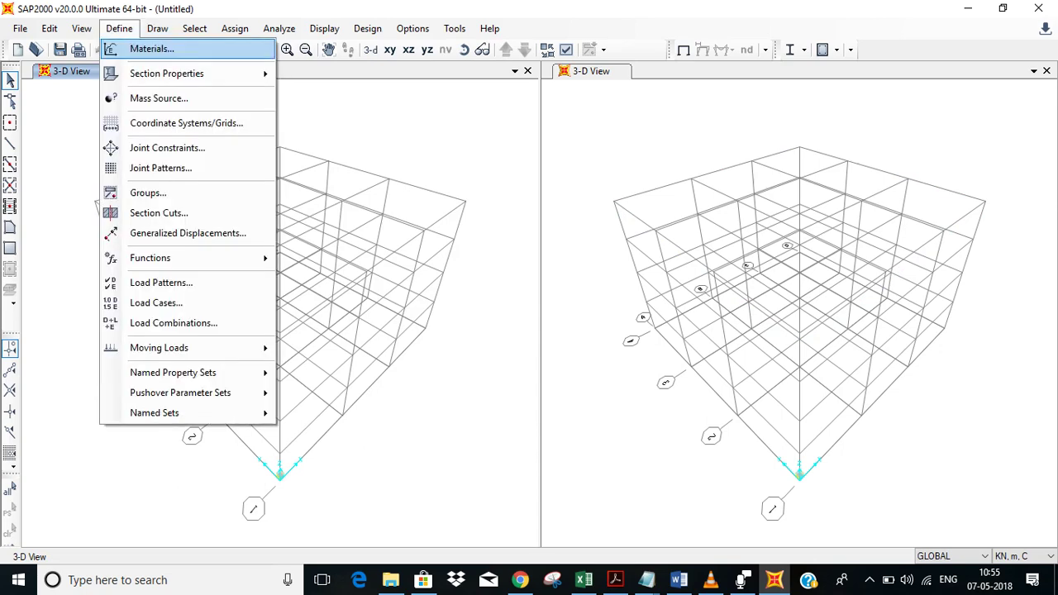
left_click(152, 49)
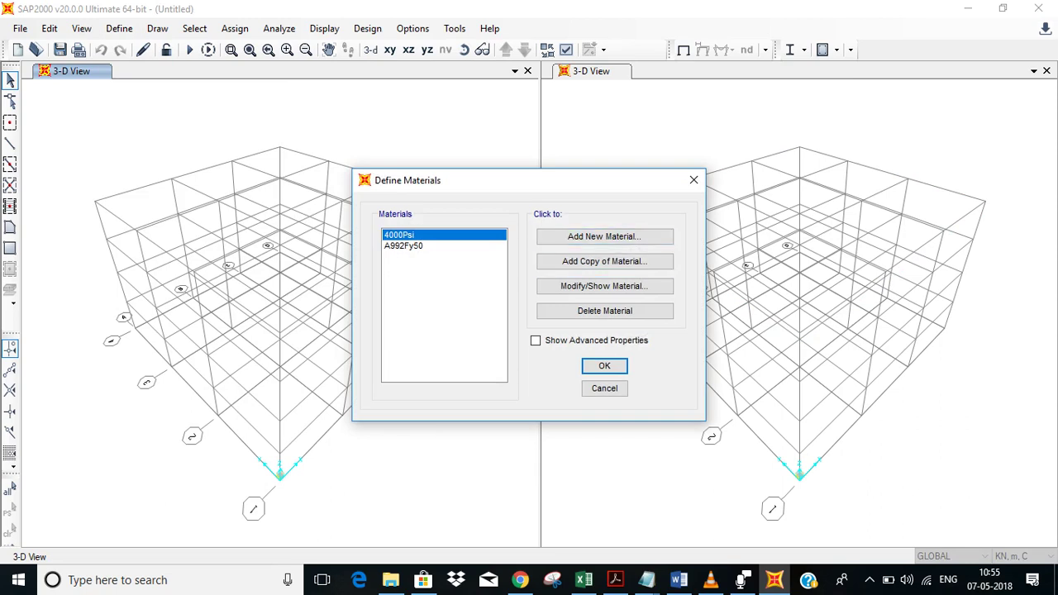
left_click(604, 311)
left_click(542, 344)
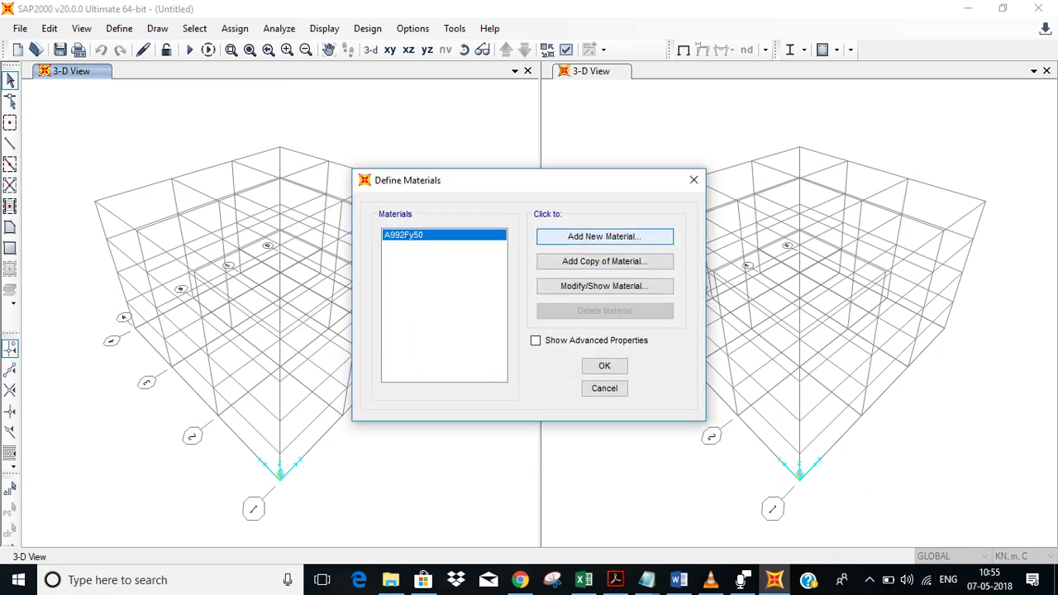
Add an Indian rebar material of HYSD Grade 415.
left_click(604, 236)
left_click(569, 257)
left_click(568, 294)
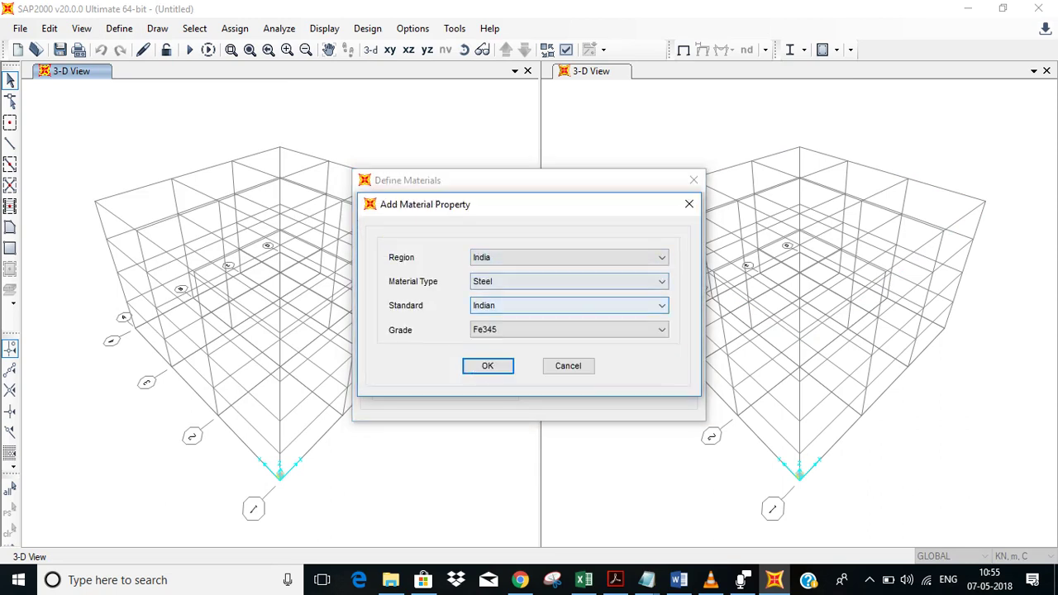
left_click(568, 282)
left_click(483, 339)
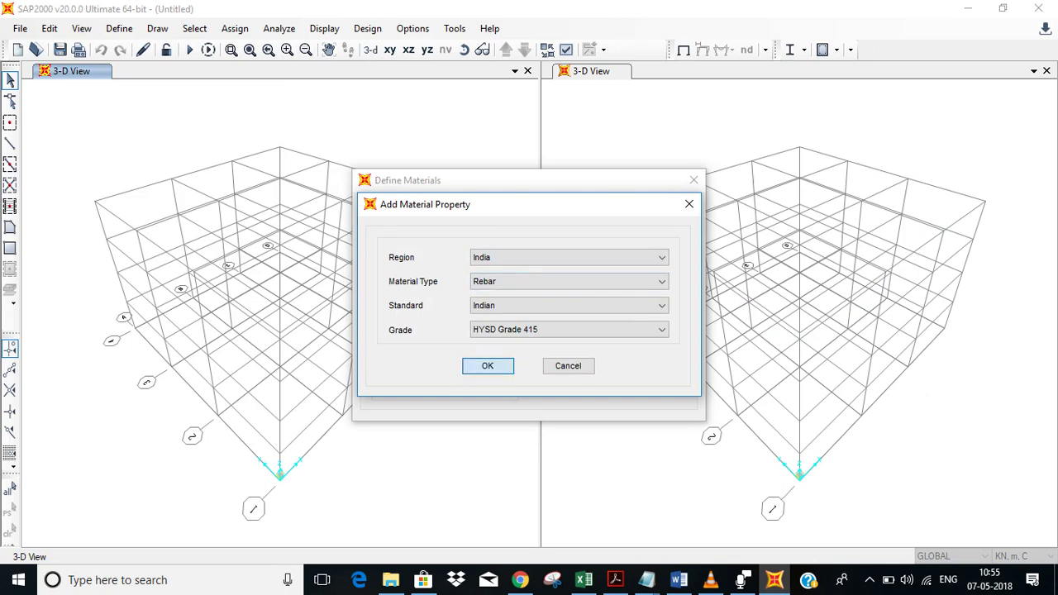
left_click(487, 366)
Delete the A992Fy50 steel material from the material definitions.
left_click(403, 234)
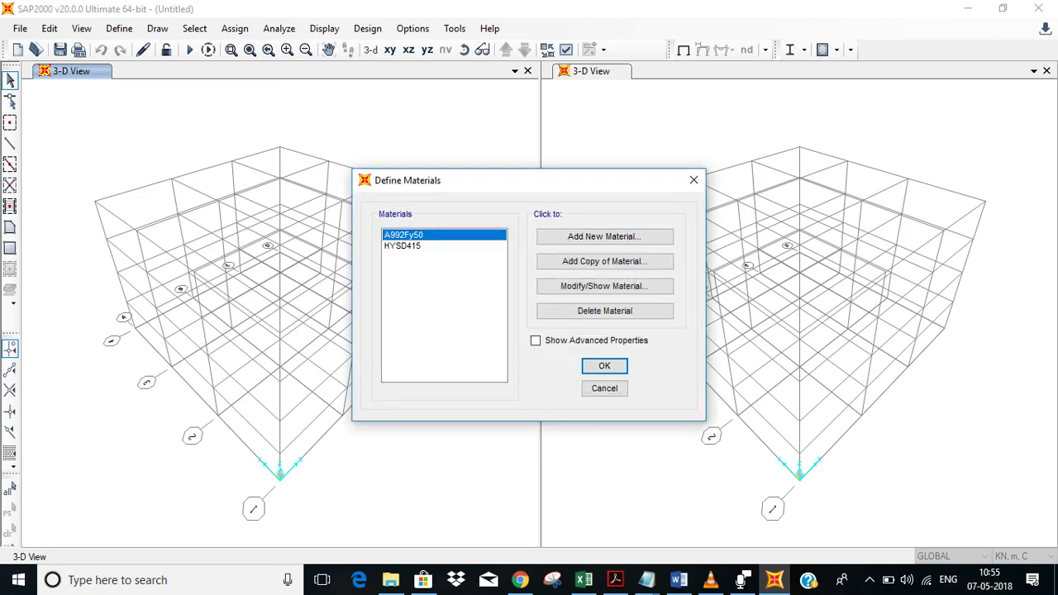
left_click(604, 311)
left_click(547, 344)
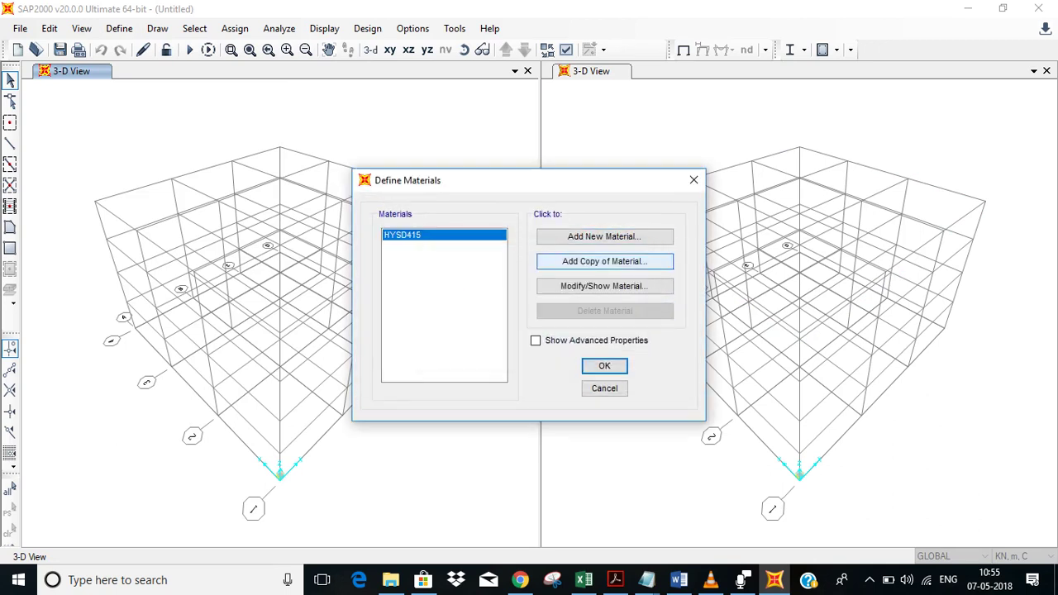
Add the Indian concrete material M30 and accept the material definitions.
left_click(604, 237)
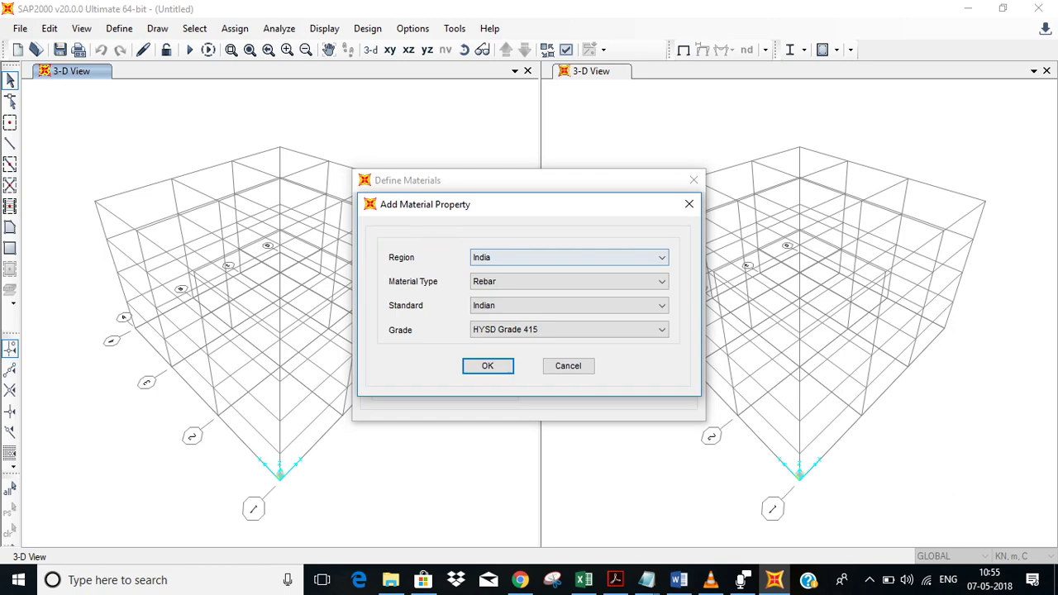
left_click(568, 281)
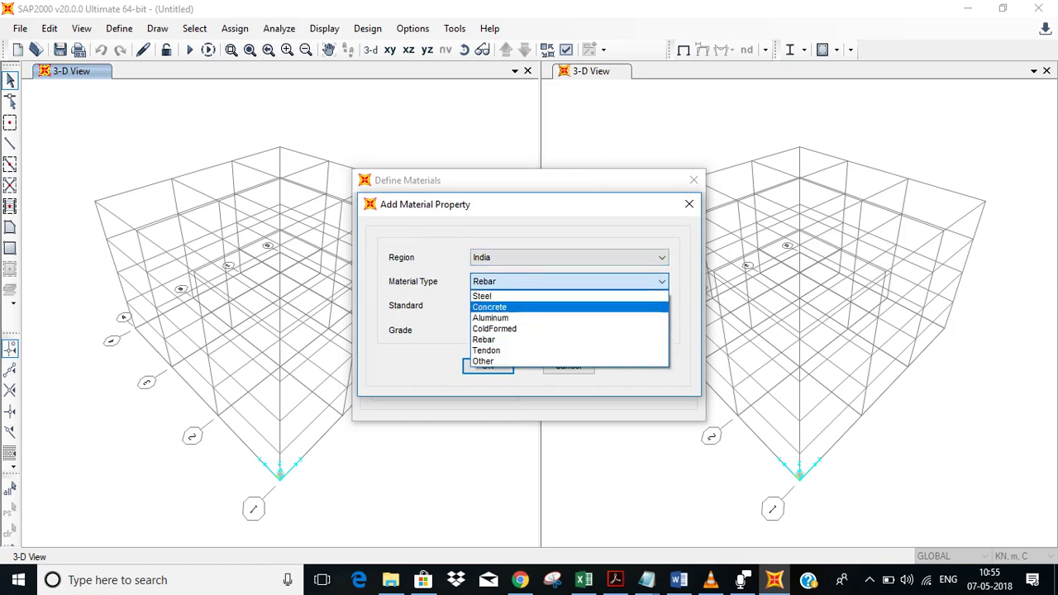
left_click(495, 307)
left_click(488, 366)
left_click(604, 366)
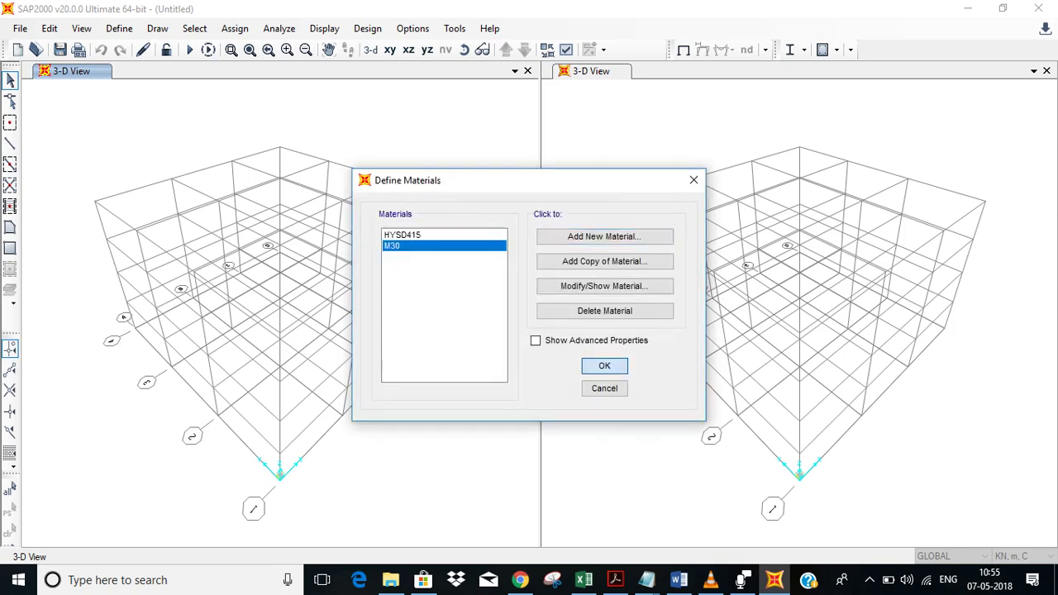
Start a new rectangular concrete frame section and name it column.
left_click(119, 29)
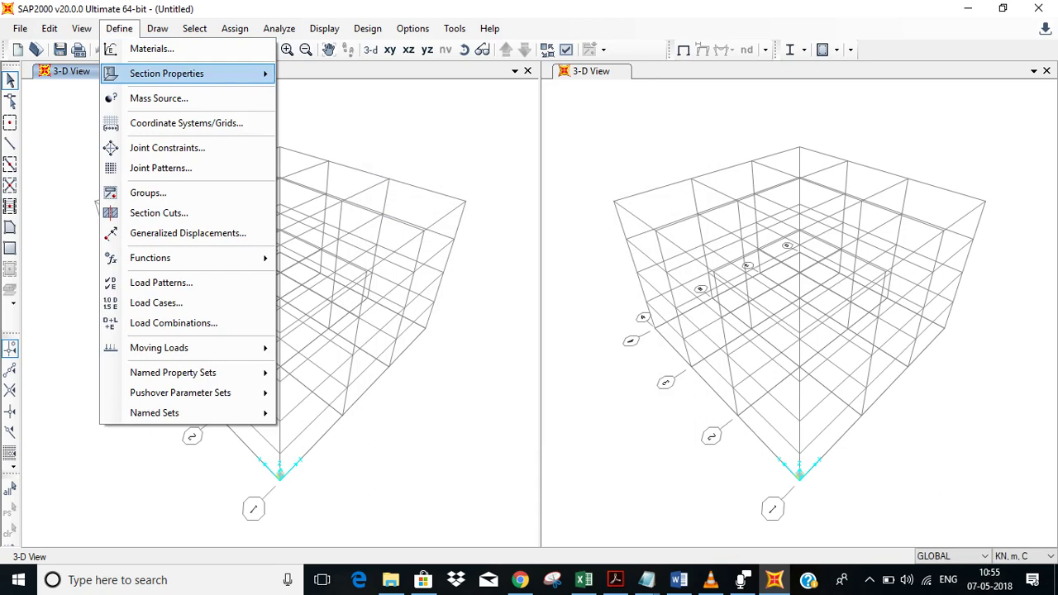
mouse_move(167, 73)
left_click(373, 76)
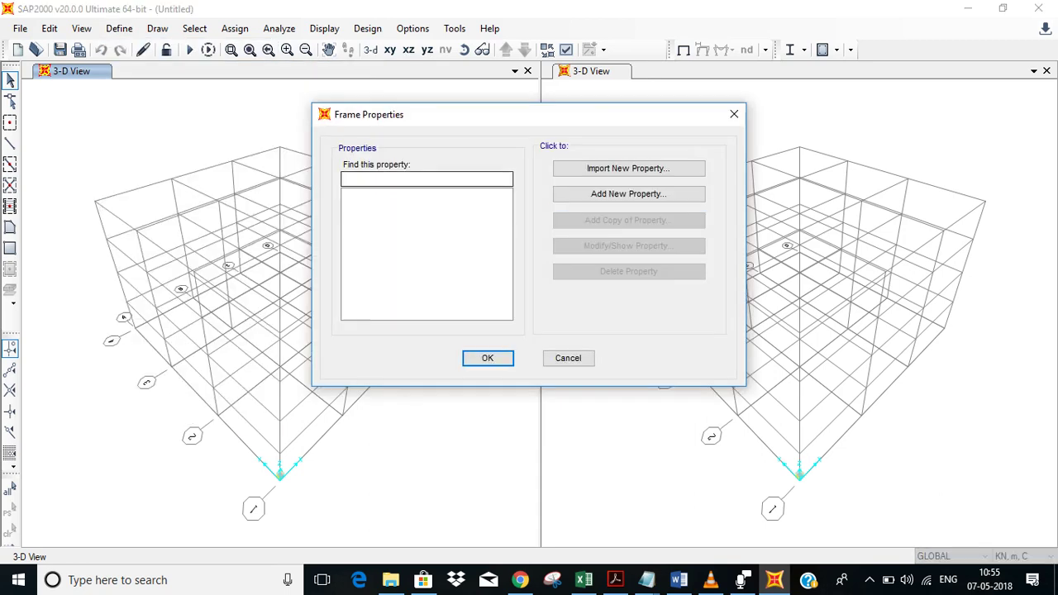
left_click(652, 194)
key("alt+Down")
key("Down")
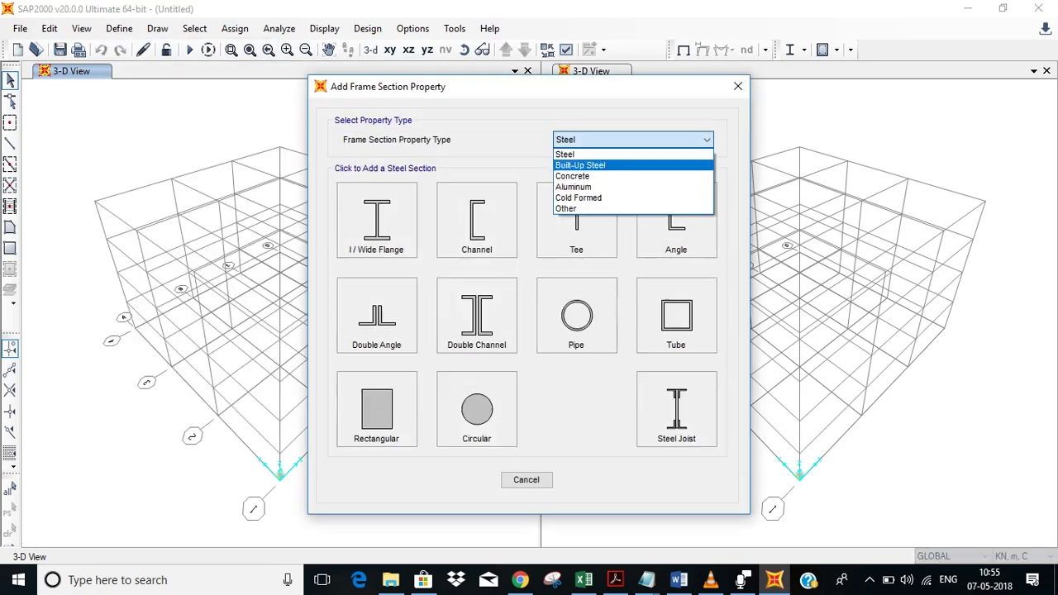
key("Down")
key("Return")
key("Tab")
key("Return")
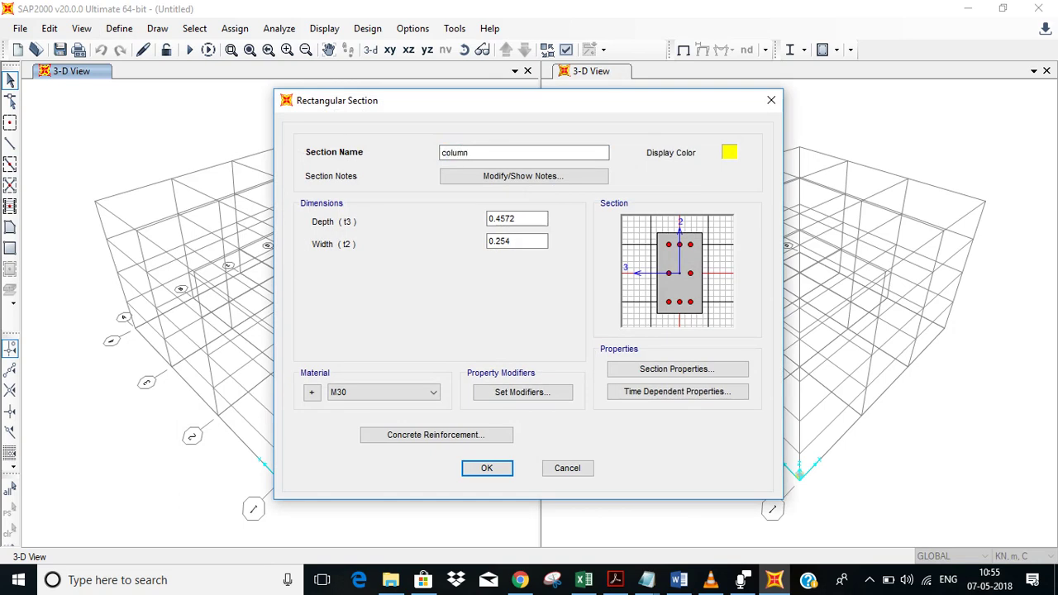
Set the column section's depth and width to 0.3 m and accept its column-type reinforcement with HYSD415 bars.
key("Tab")
key("Tab")
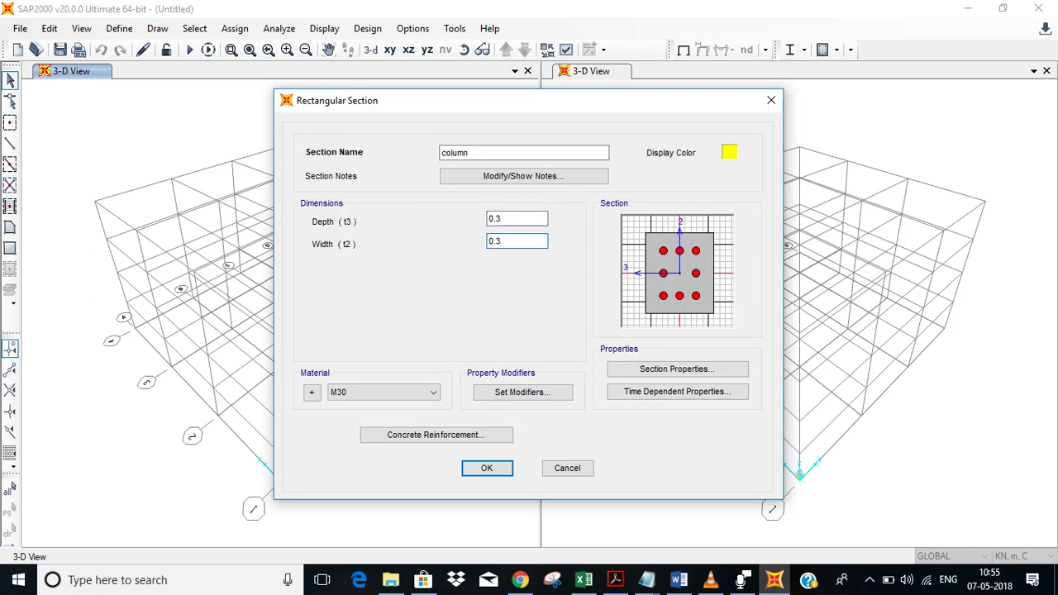
left_click(436, 434)
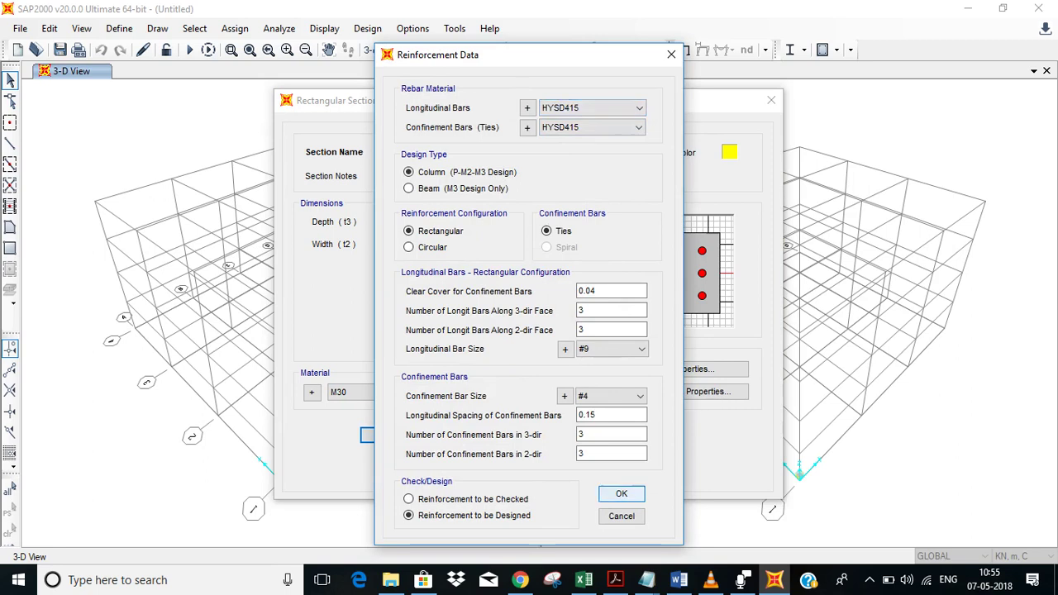
left_click(621, 493)
left_click(484, 465)
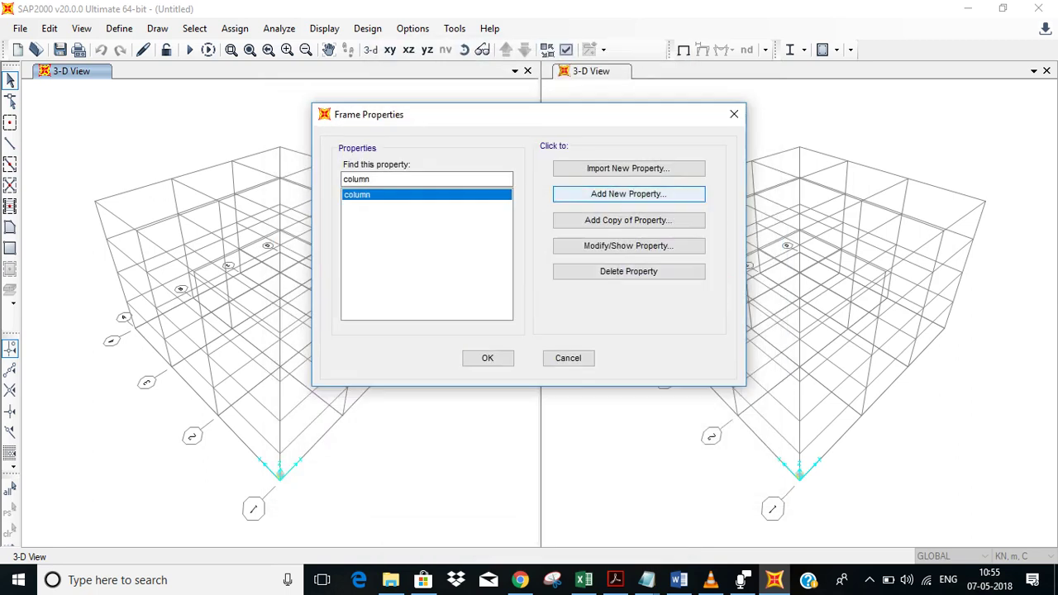
Start a rectangular concrete section named beam with a depth of 0.3 m and a width of 0.2 m.
left_click(629, 194)
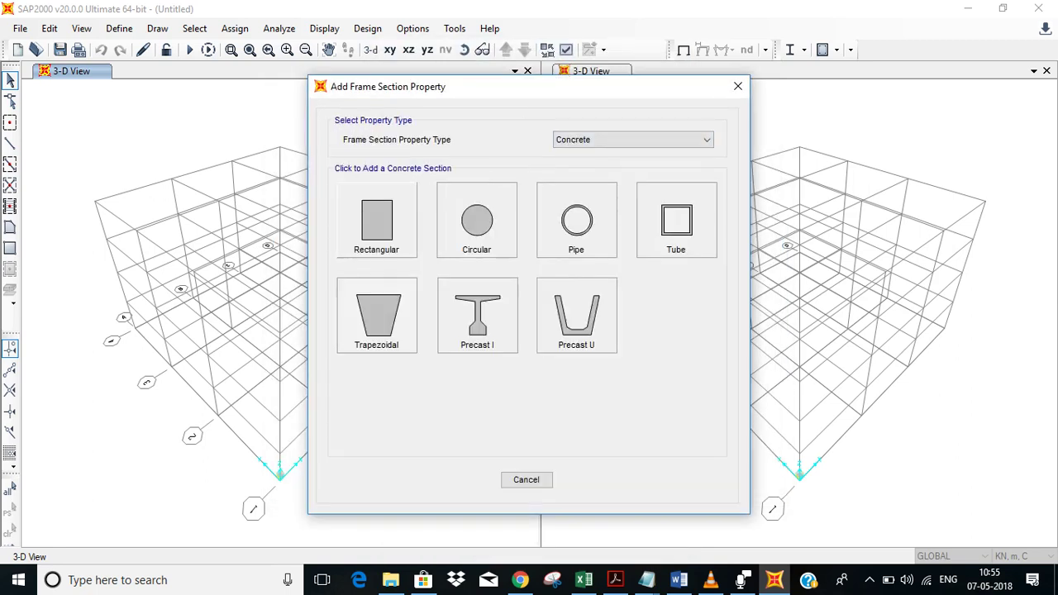
left_click(376, 219)
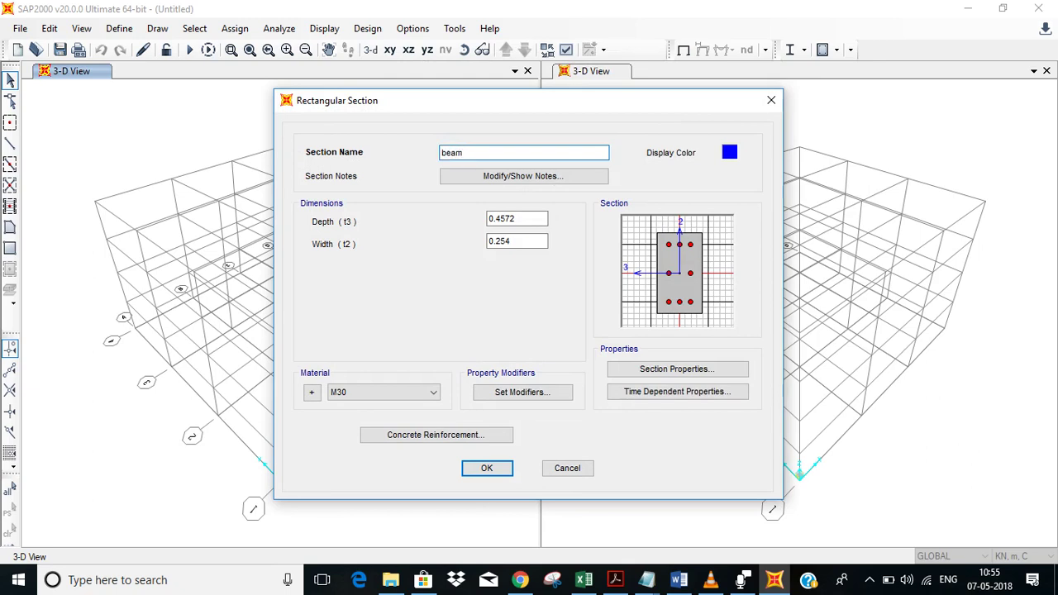
key("Tab")
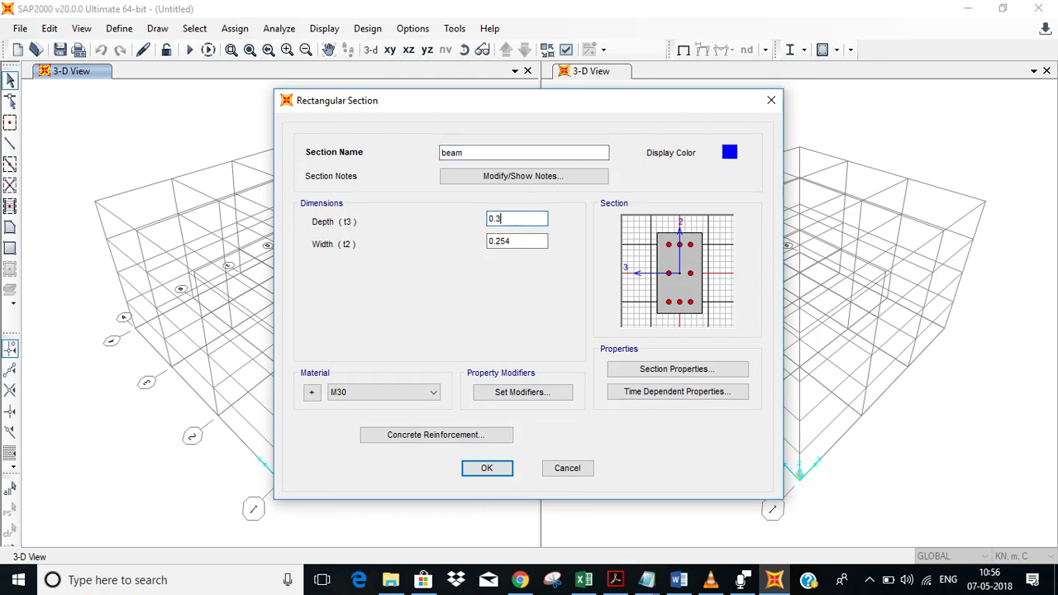
key("Tab")
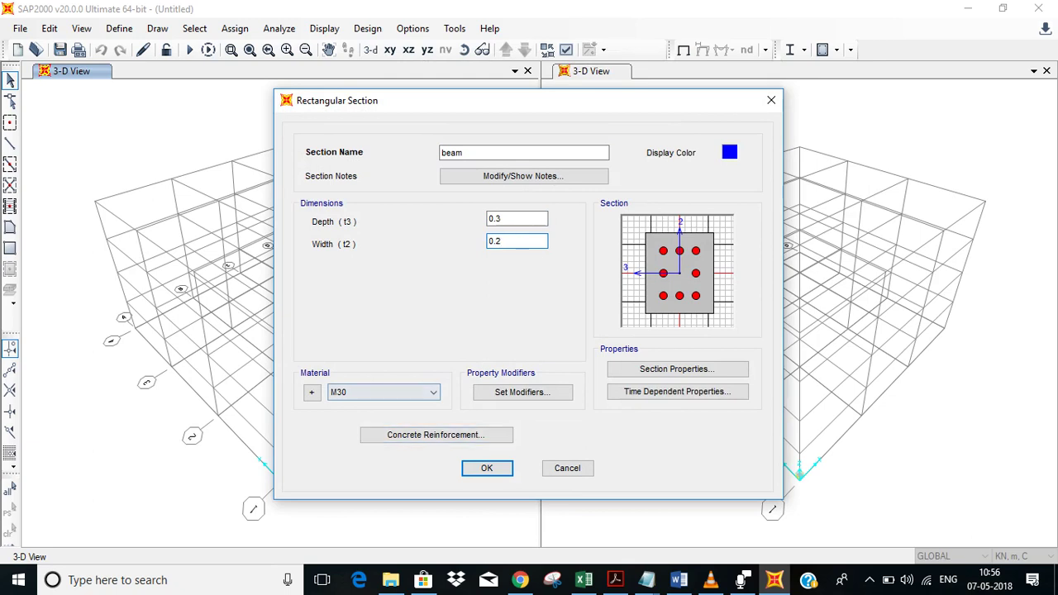
Set the beam section's reinforcement design type to Beam (M3 Design Only) and accept the frame sections.
left_click(436, 434)
left_click(410, 189)
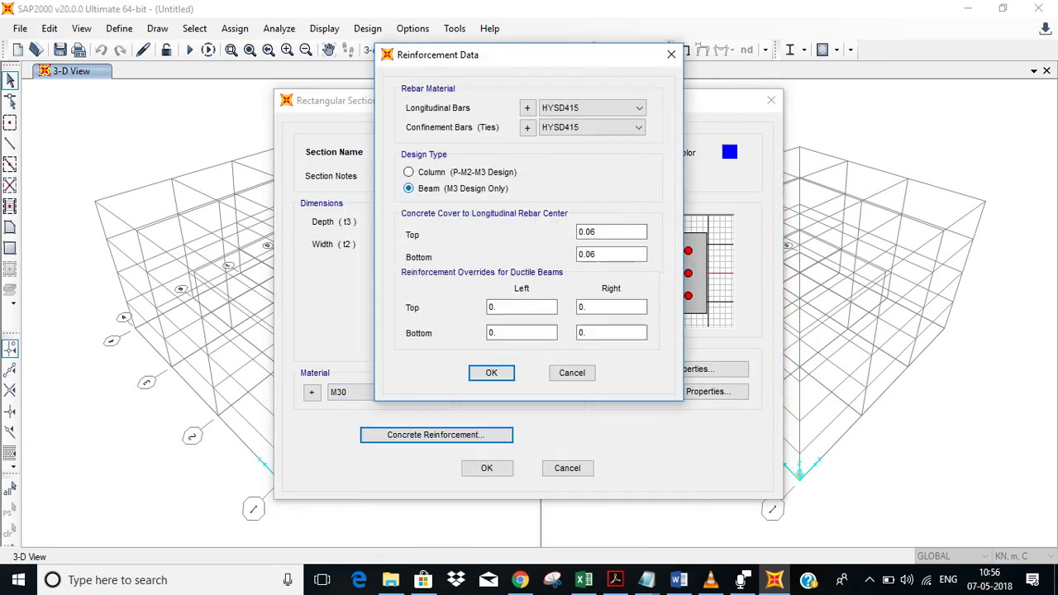
left_click(491, 373)
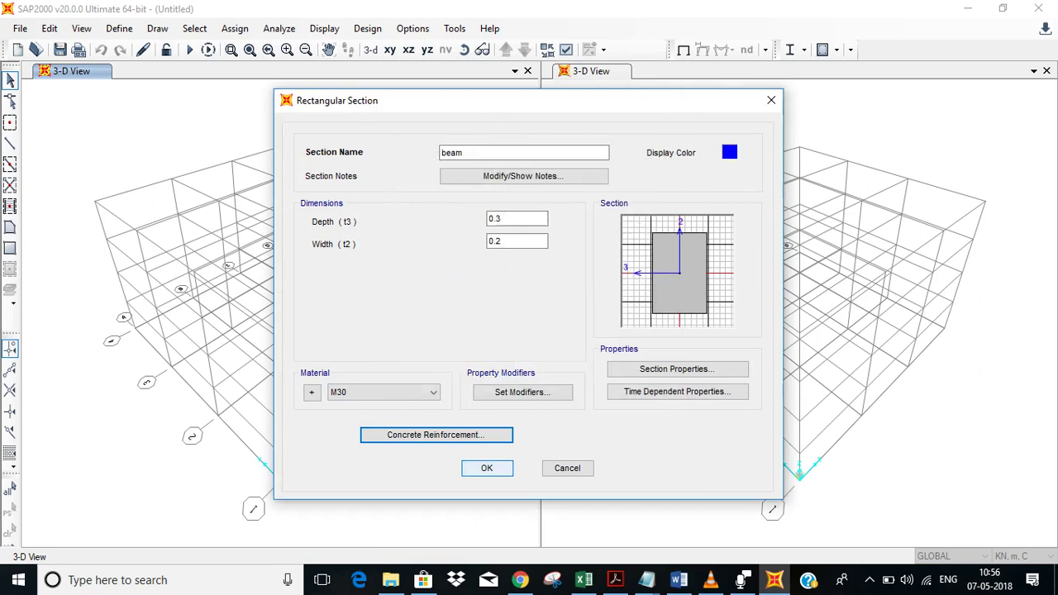
left_click(486, 468)
left_click(488, 358)
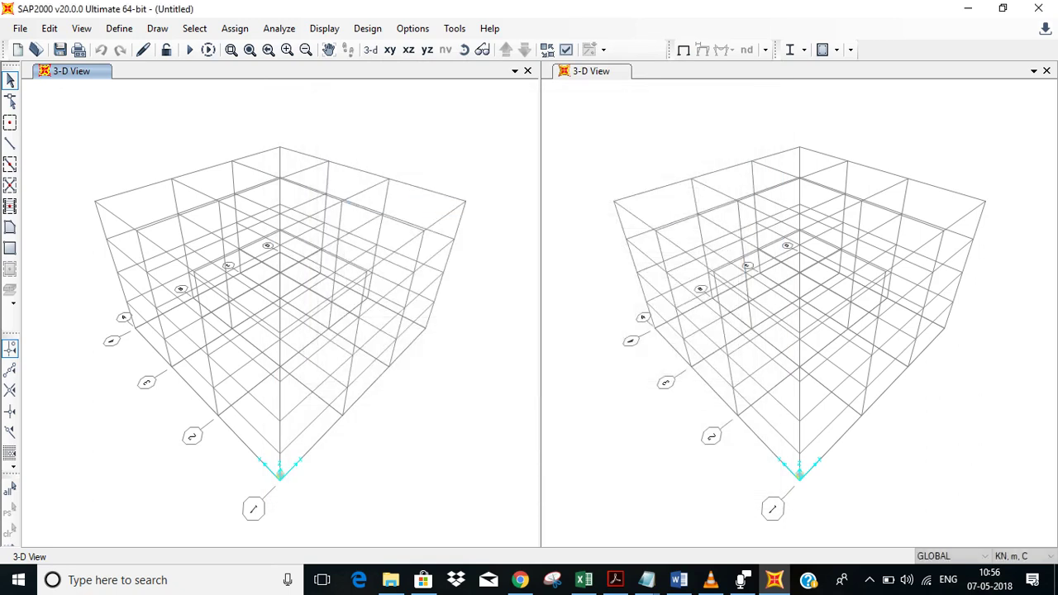
Define a thin-shell area section named slab with membrane and bending thicknesses of 0.1 m, and accept the area sections.
left_click(119, 28)
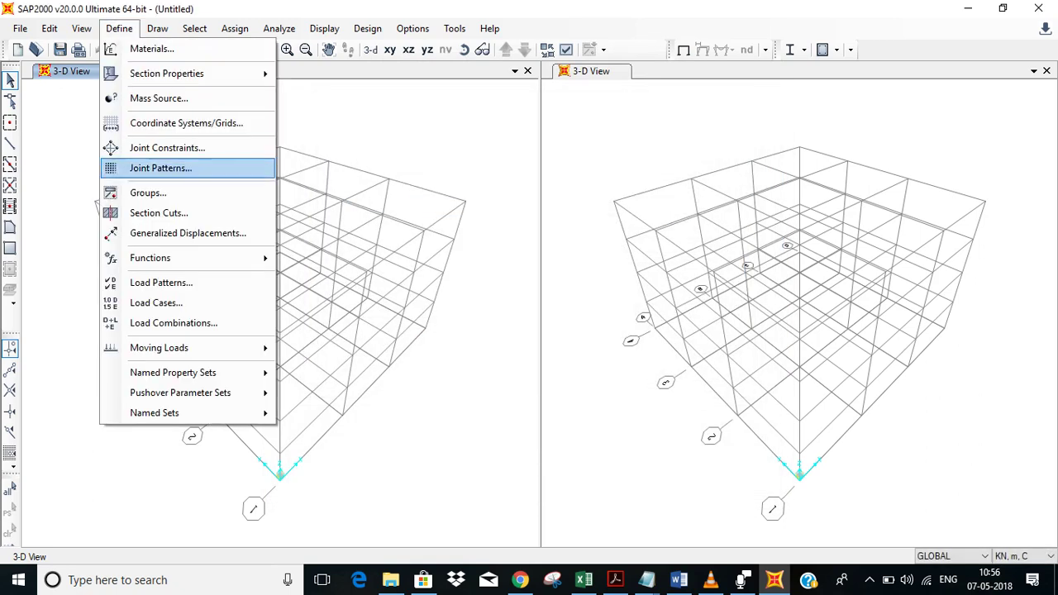
mouse_move(166, 74)
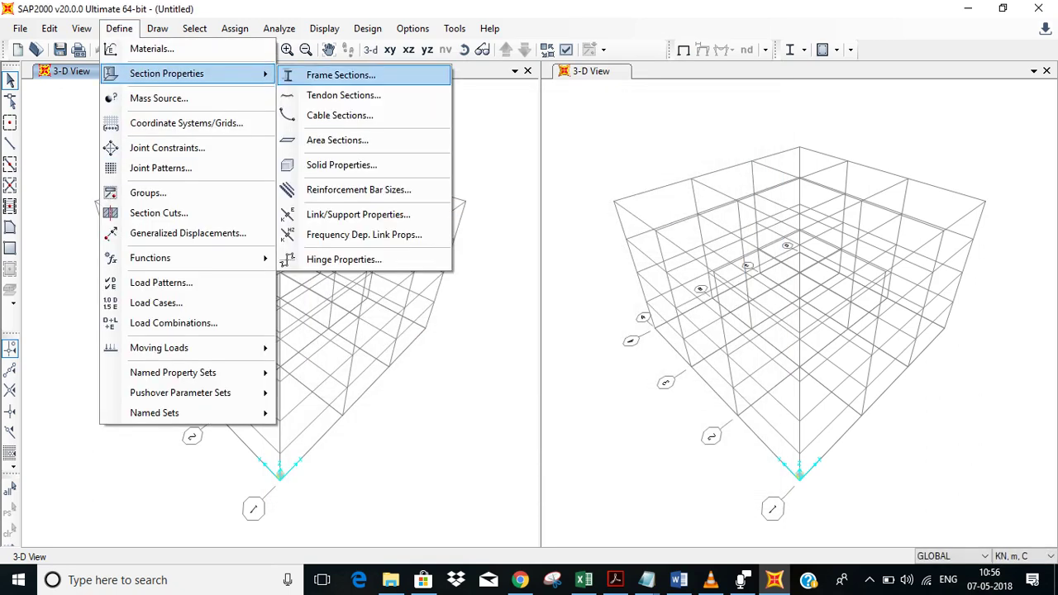
left_click(330, 140)
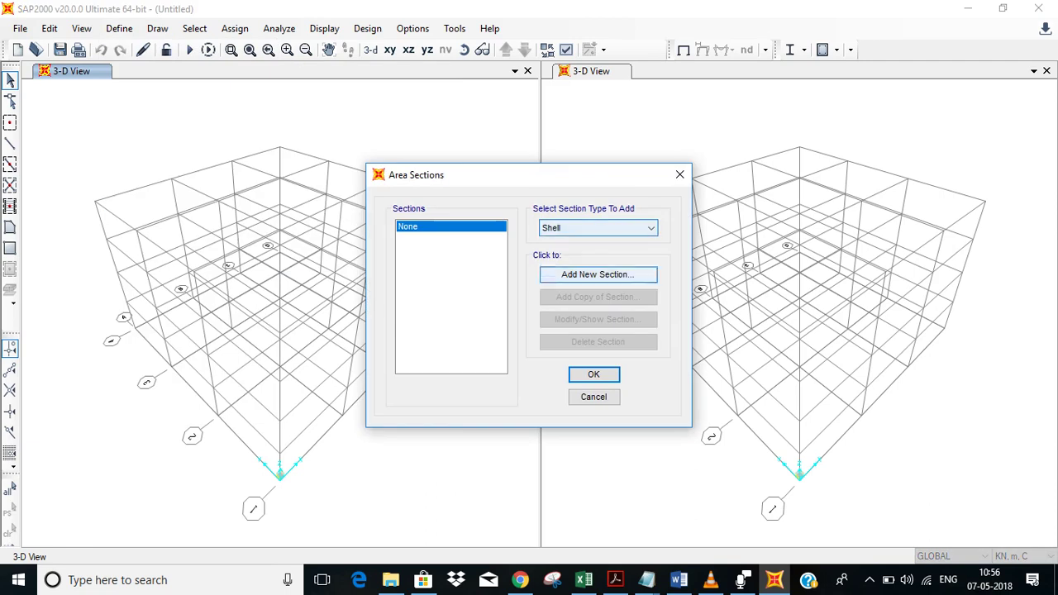
left_click(597, 274)
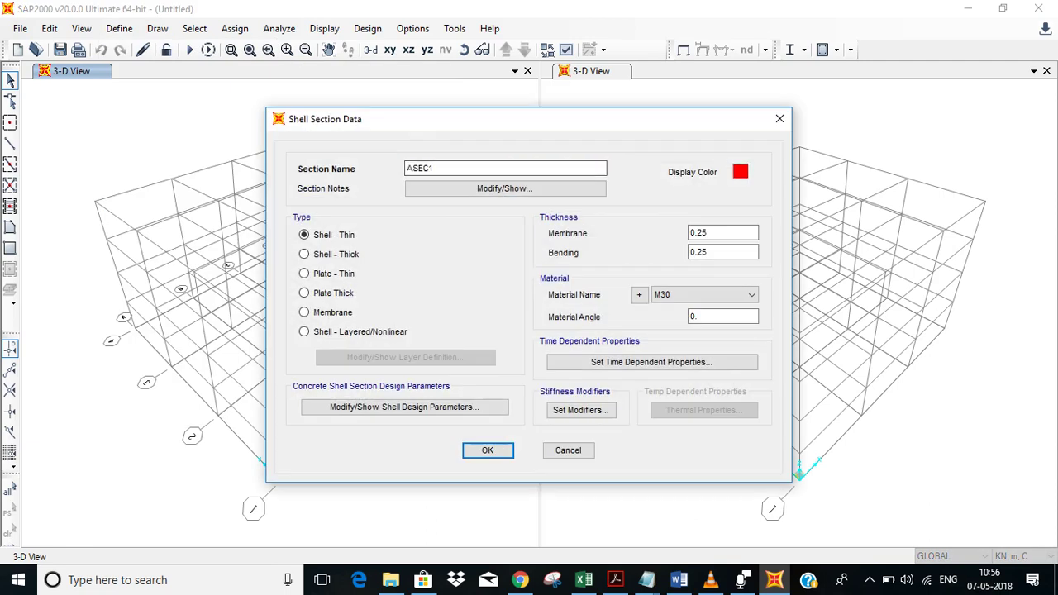
double_click(420, 168)
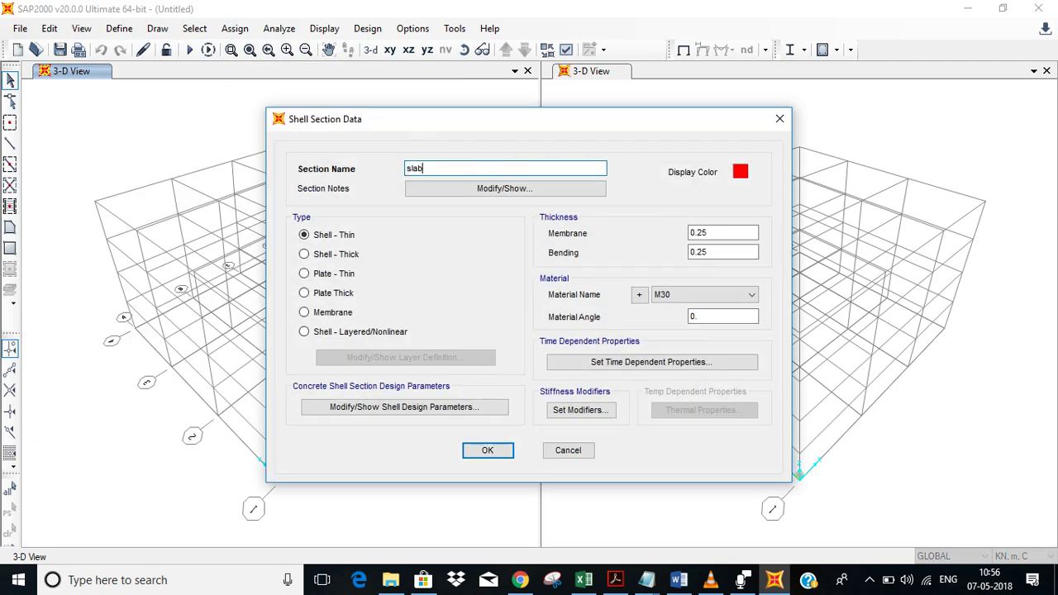
key("Tab")
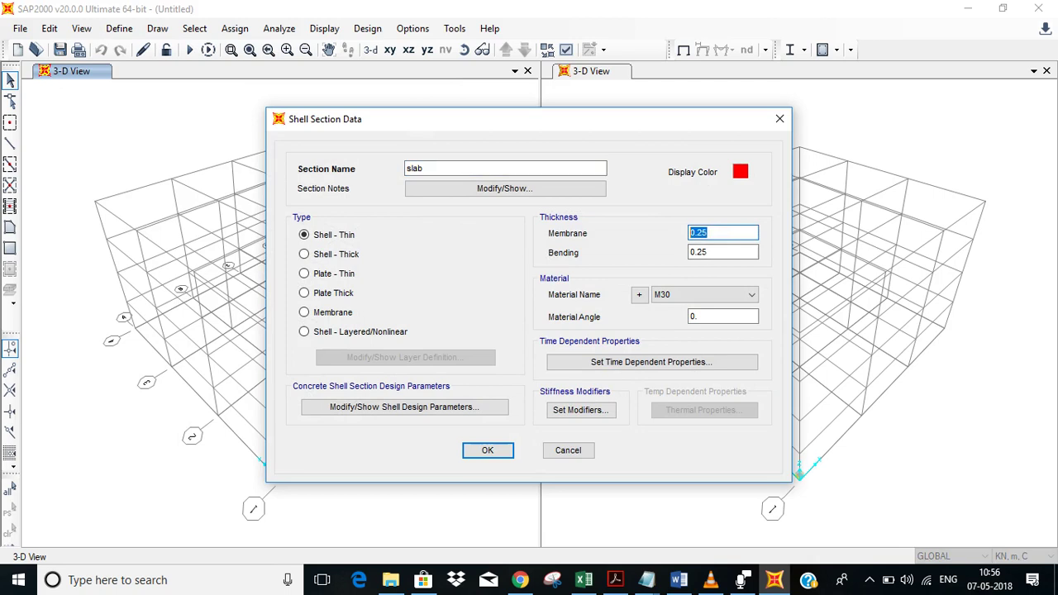
key("Tab")
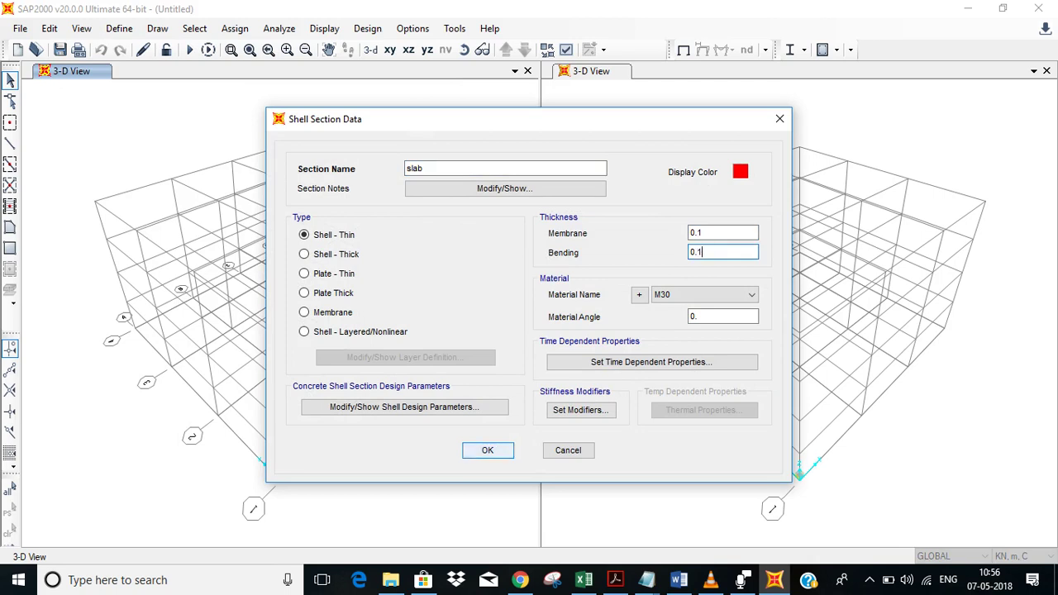
left_click(487, 449)
left_click(592, 372)
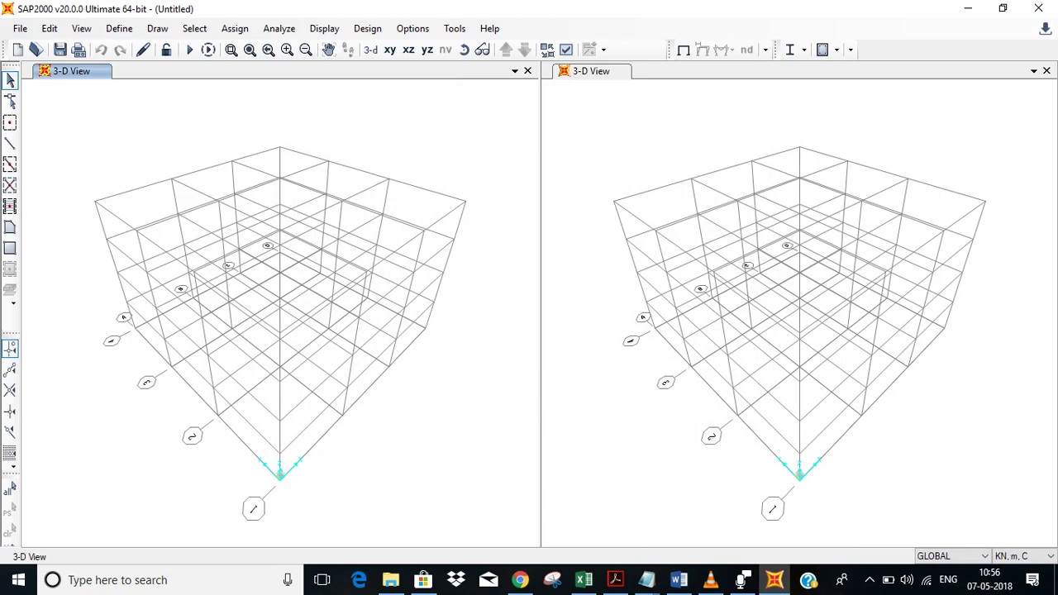
Quick-draw straight frames with the beam section over all grid lines of the X-Y plane at Z=12.
left_click(389, 50)
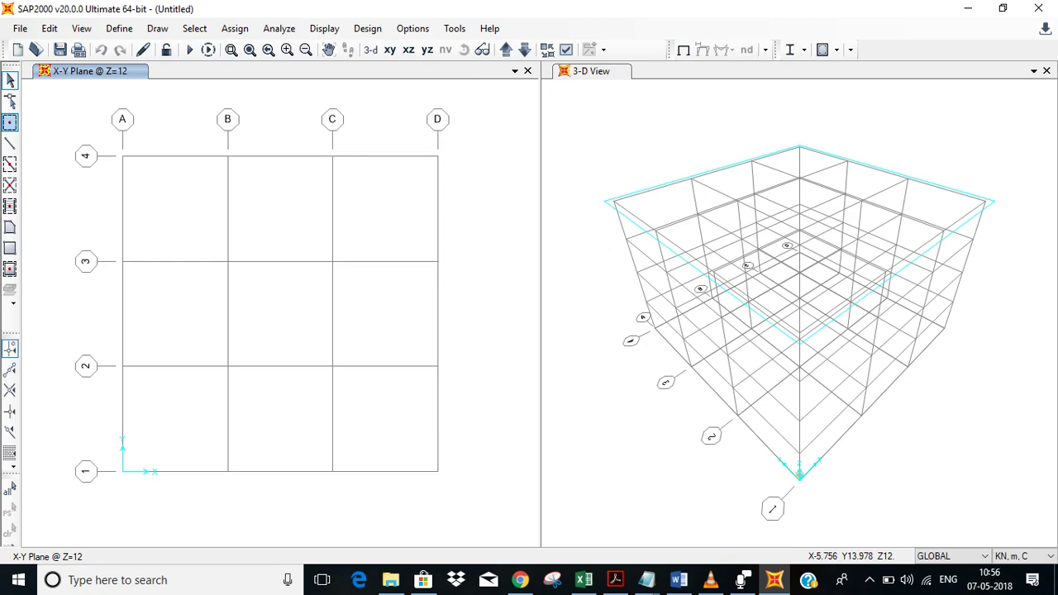
left_click(10, 164)
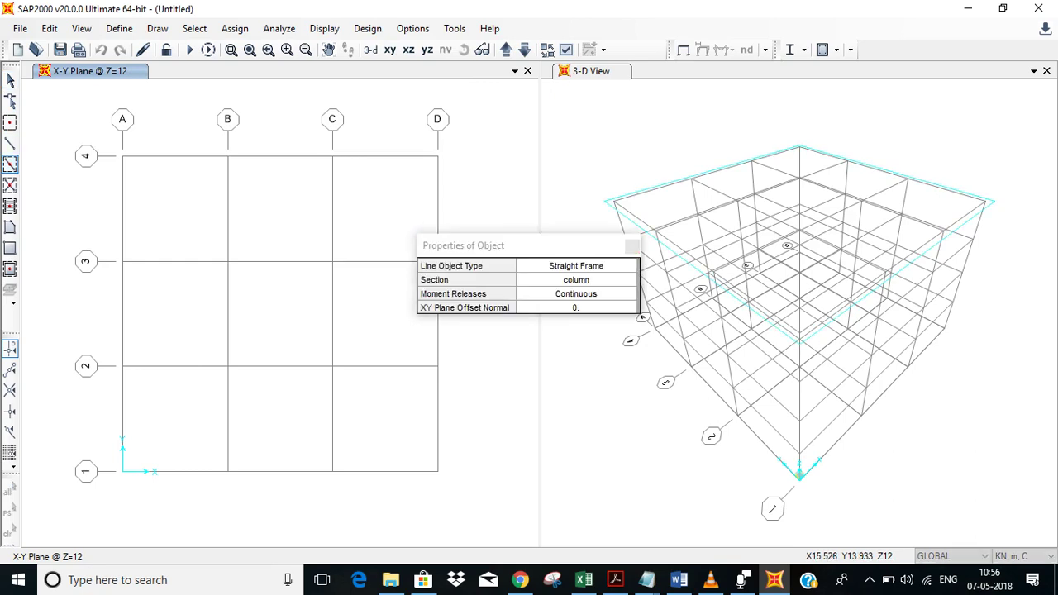
left_click(576, 266)
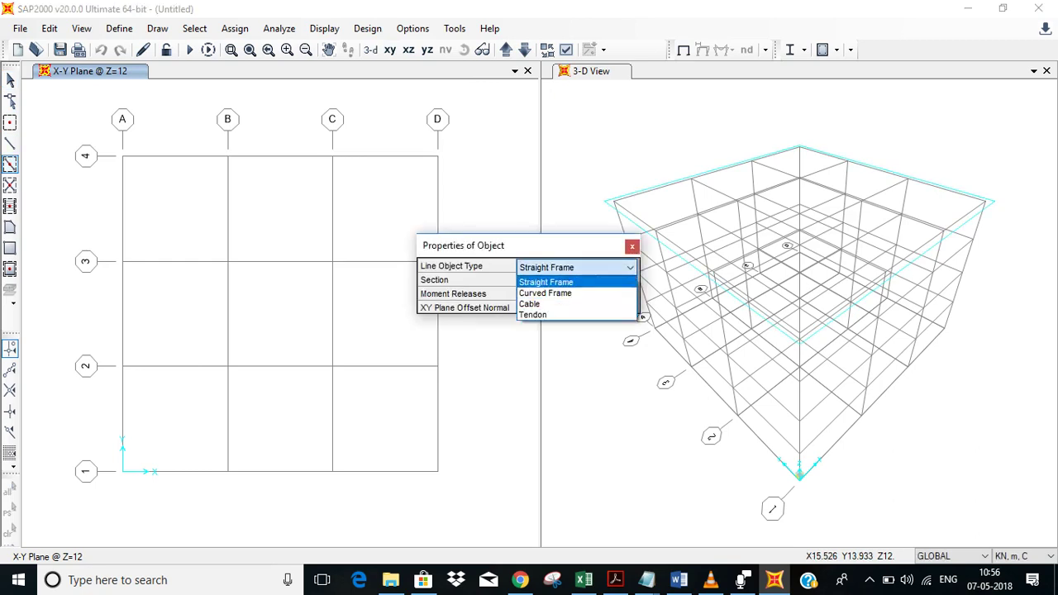
left_click(576, 282)
left_click(576, 279)
left_click(576, 279)
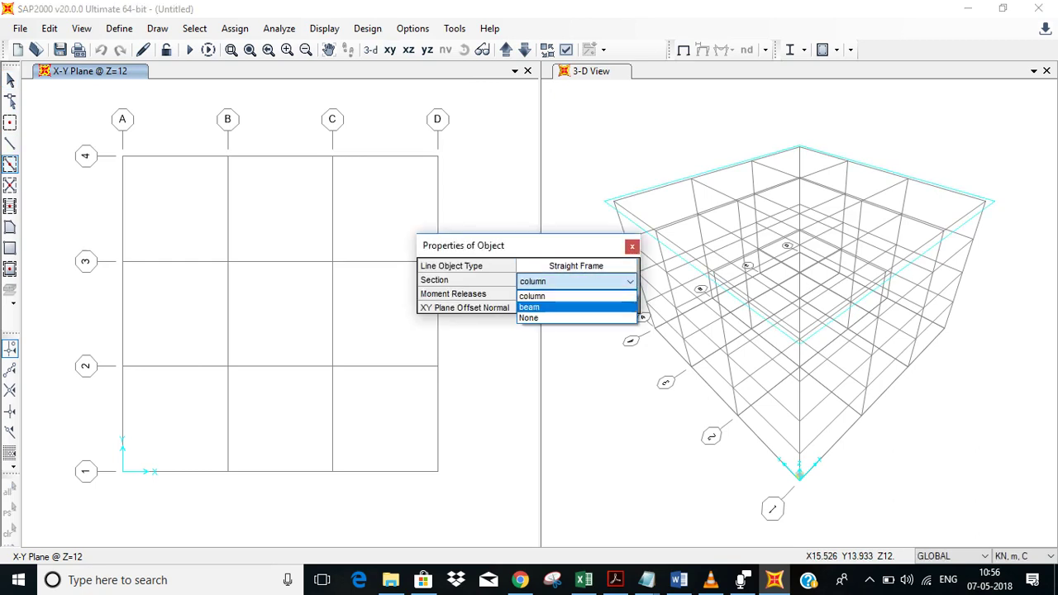
left_click(576, 302)
mouse_move(91, 120)
left_mouse_down()
mouse_move(480, 484)
mouse_move(473, 490)
left_mouse_up()
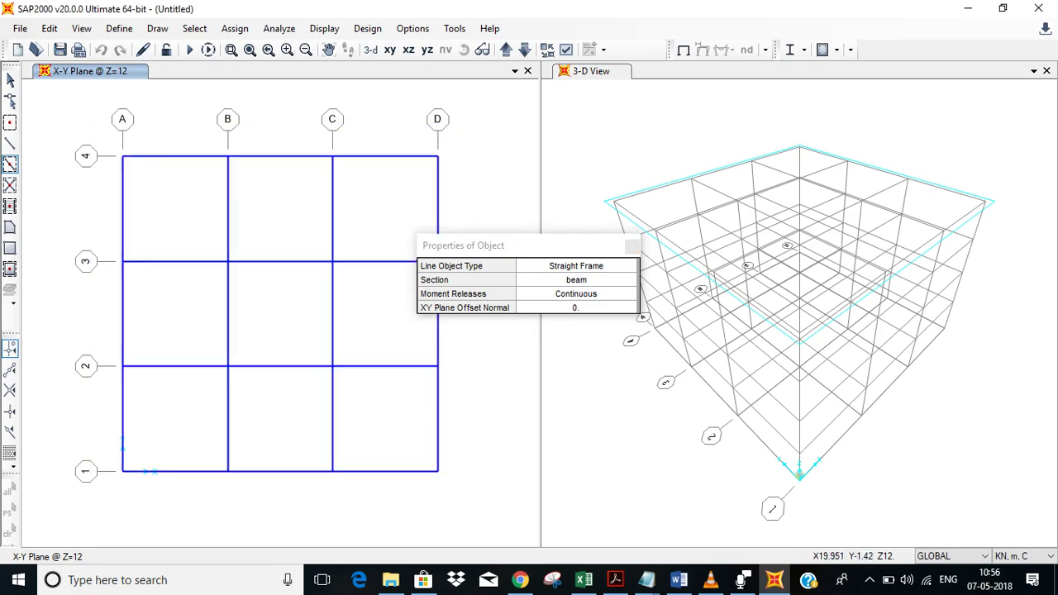
Quick-draw beam frames over all grid lines of the X-Y planes at Z=9, Z=6 and Z=3.
left_click(524, 49)
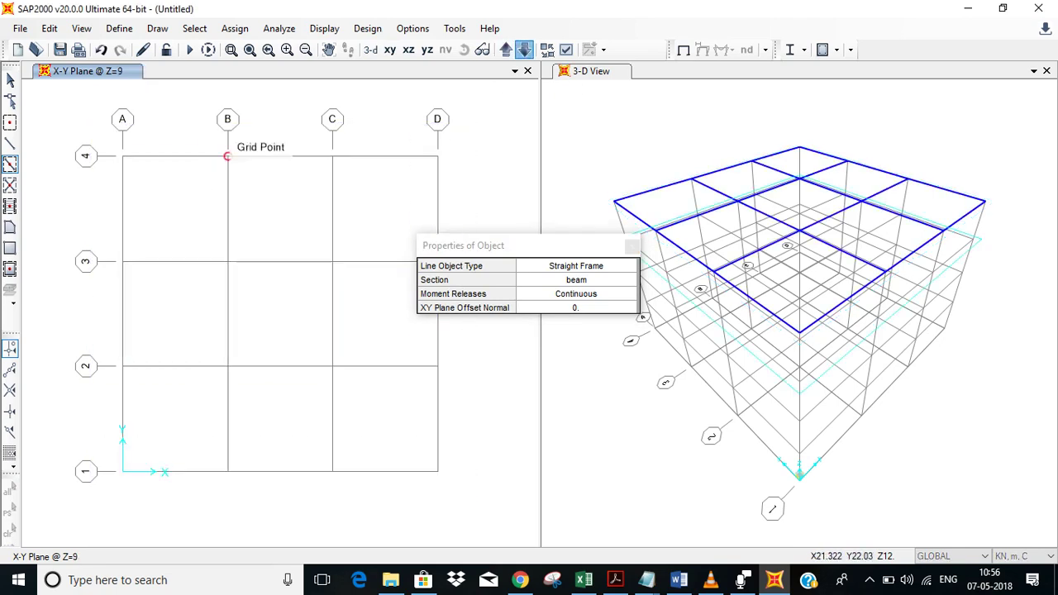
left_click_drag(83, 121, 444, 500)
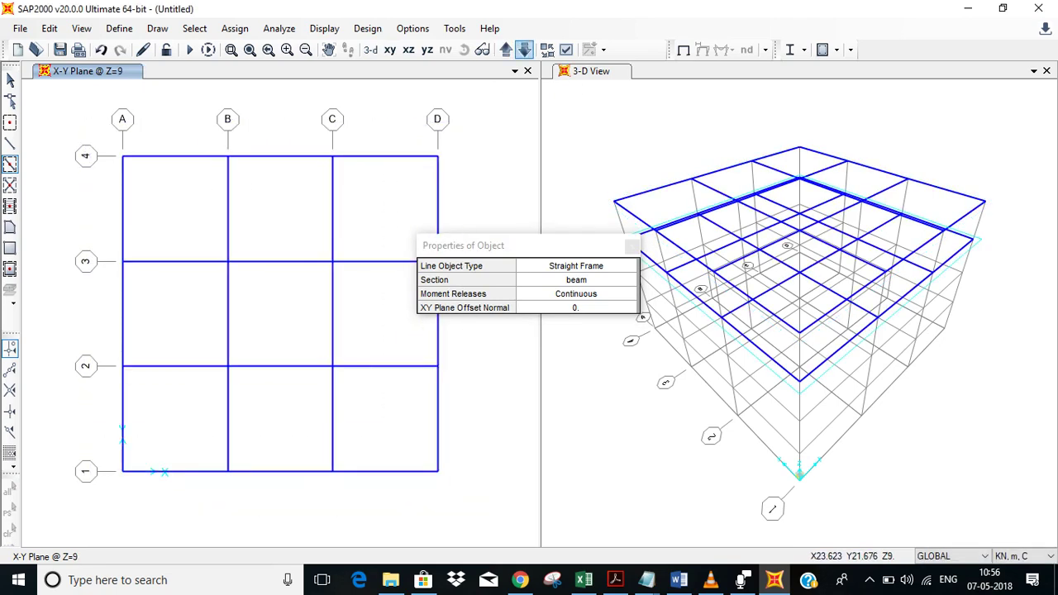
left_click(524, 50)
left_click_drag(86, 124, 487, 517)
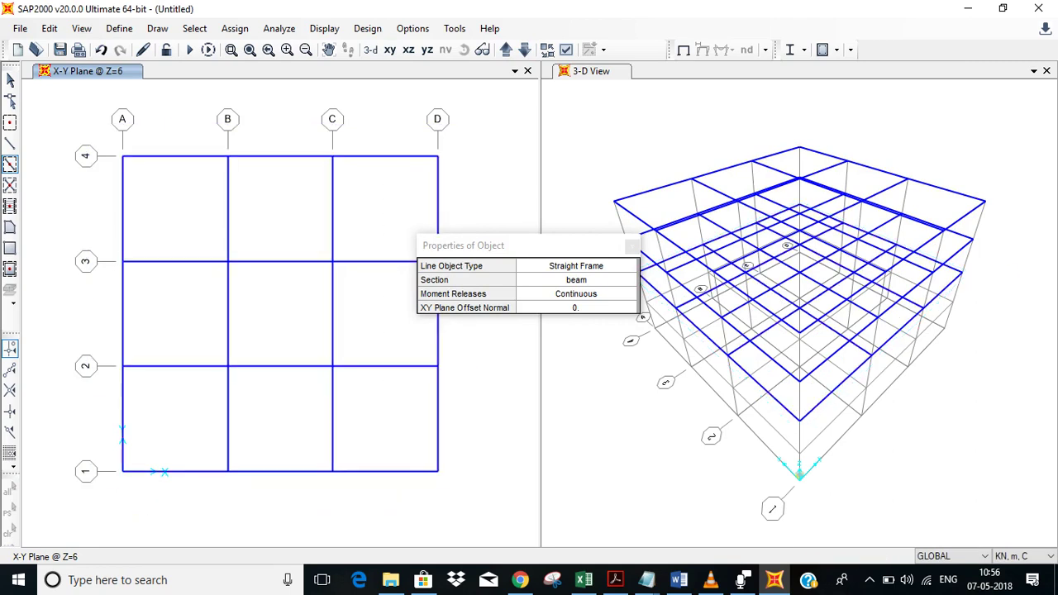
left_click(633, 246)
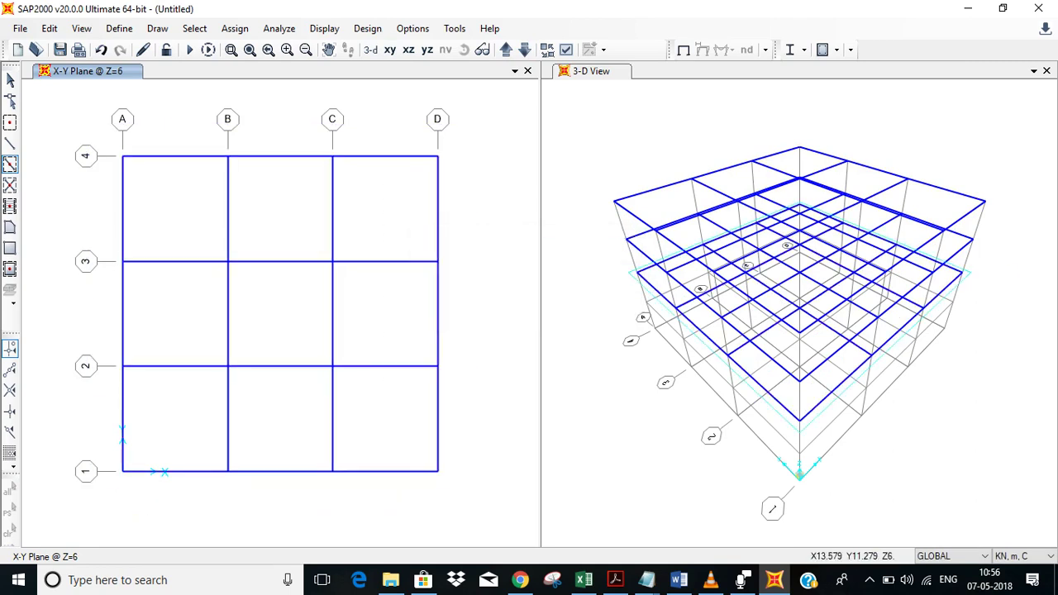
left_click(523, 50)
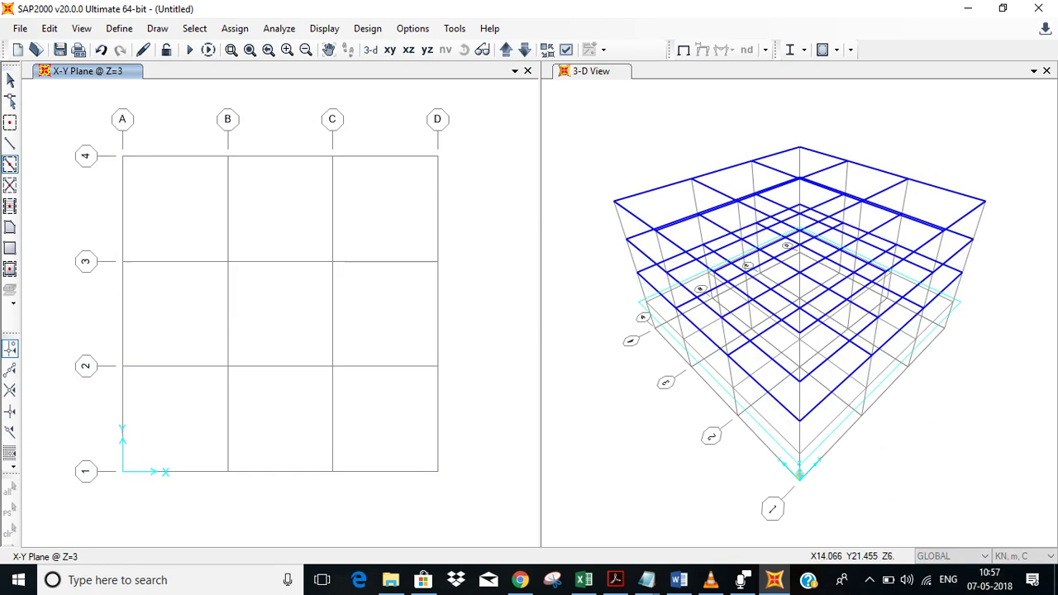
mouse_move(96, 125)
left_mouse_down()
mouse_move(454, 471)
mouse_move(471, 507)
left_mouse_up()
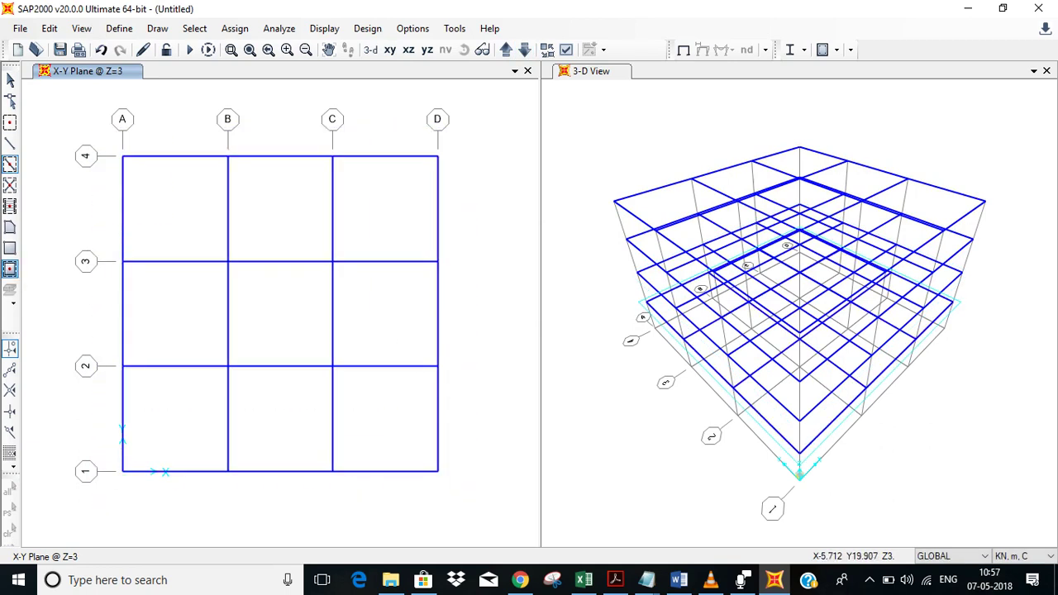
Quick-draw areas with the slab section over every grid bay at Z=3, Z=6, Z=9 and Z=12.
left_click(10, 268)
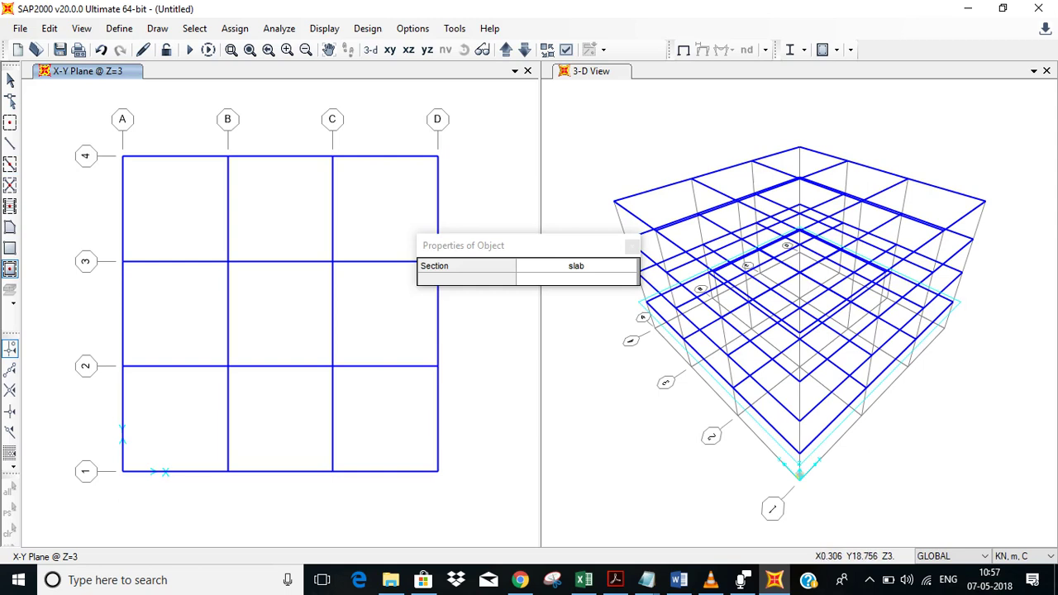
mouse_move(87, 124)
left_mouse_down()
mouse_move(448, 472)
mouse_move(471, 524)
left_mouse_up()
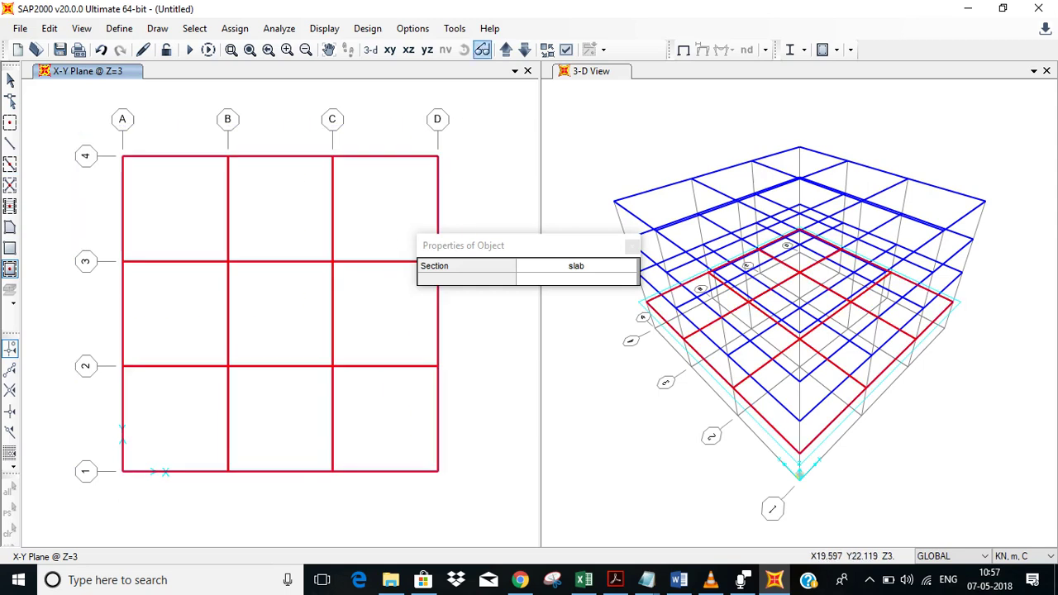
left_click(506, 49)
left_click_drag(97, 124, 479, 500)
left_click(505, 50)
left_click_drag(98, 116, 482, 510)
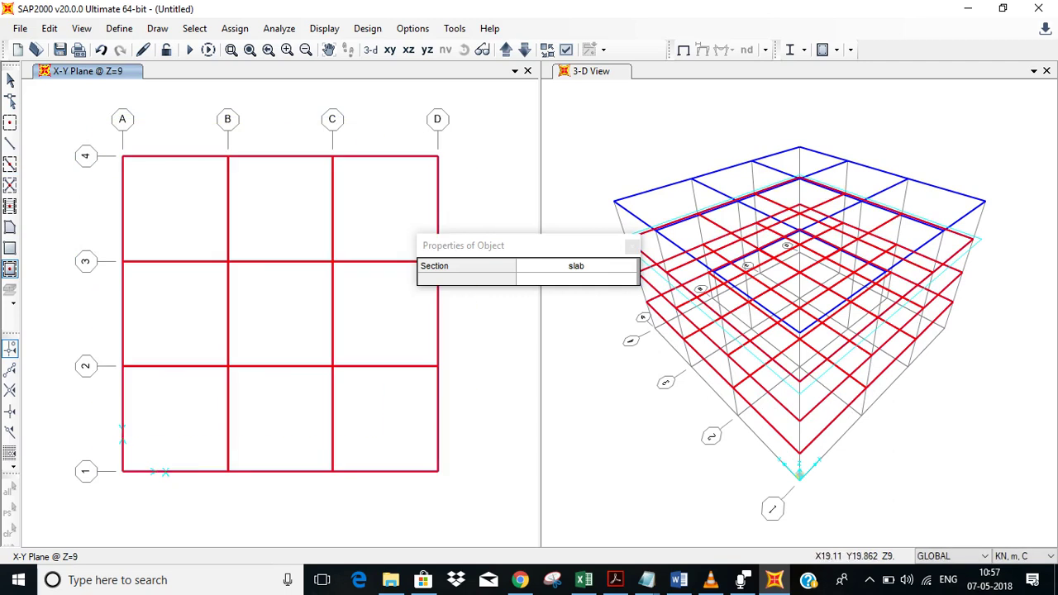
left_click(506, 49)
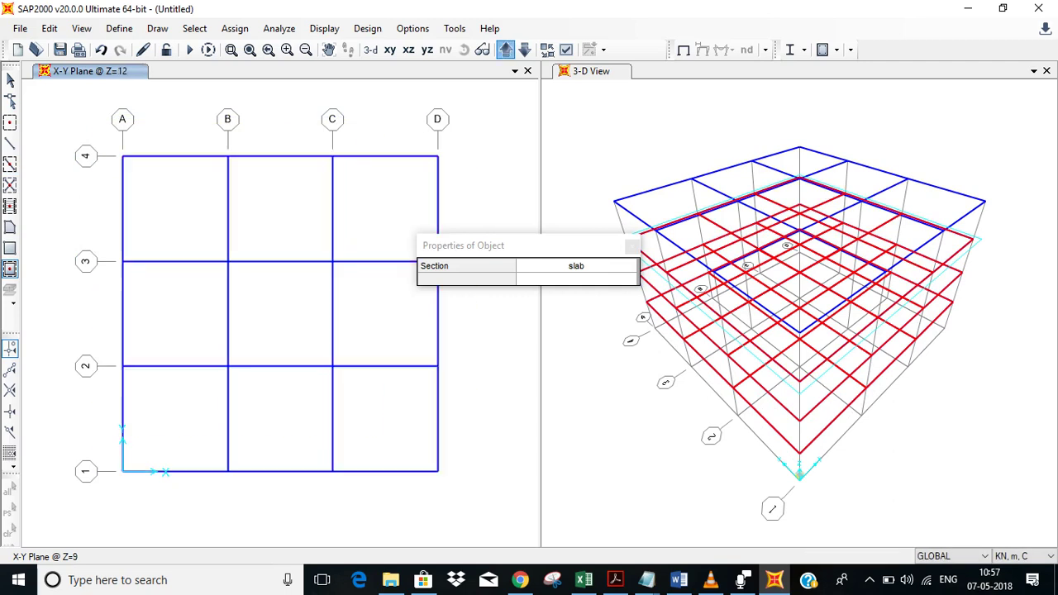
left_click_drag(86, 116, 476, 473)
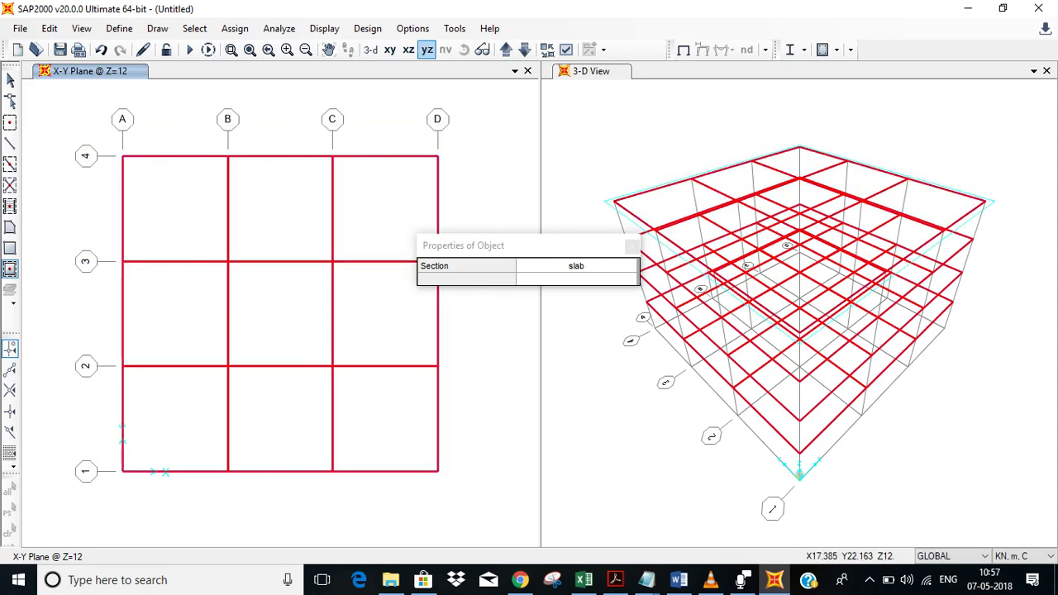
Show the Y-Z plane at X=18 and set up quick frame drawing with the column section.
left_click(427, 50)
left_click(576, 267)
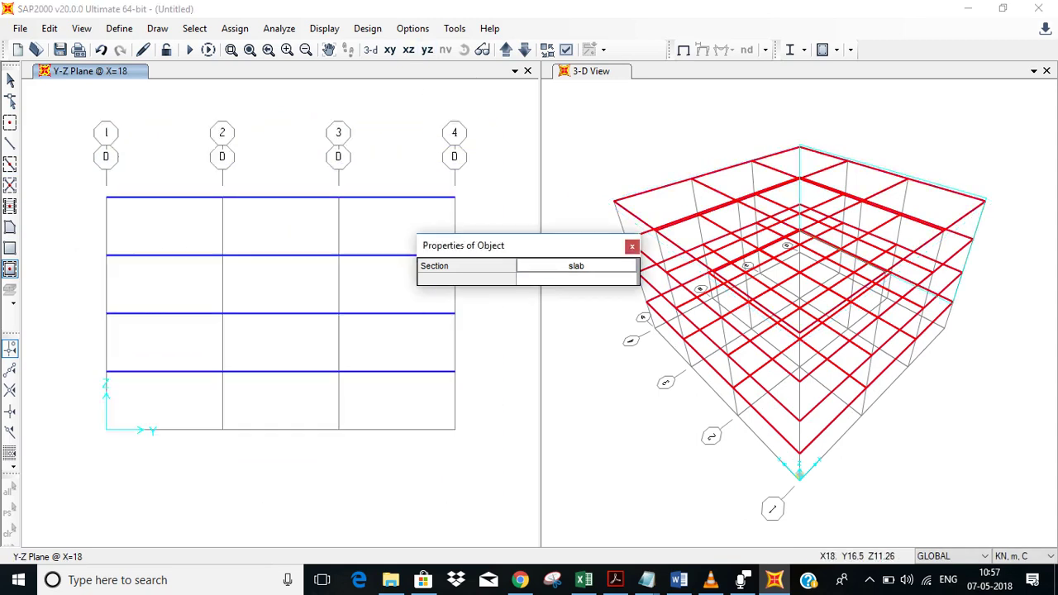
left_click(576, 267)
left_click(570, 282)
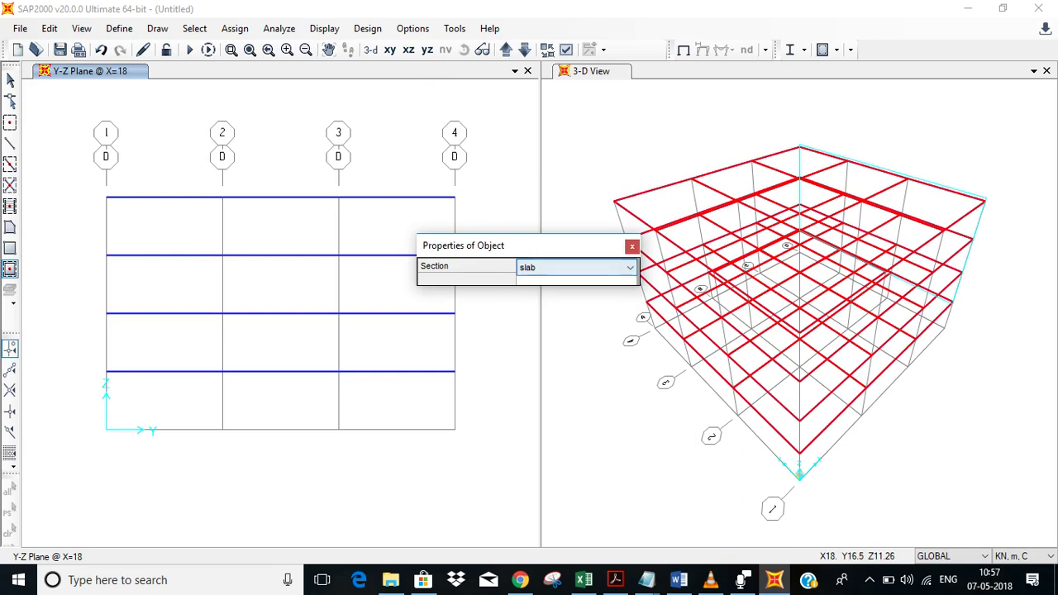
left_click(632, 246)
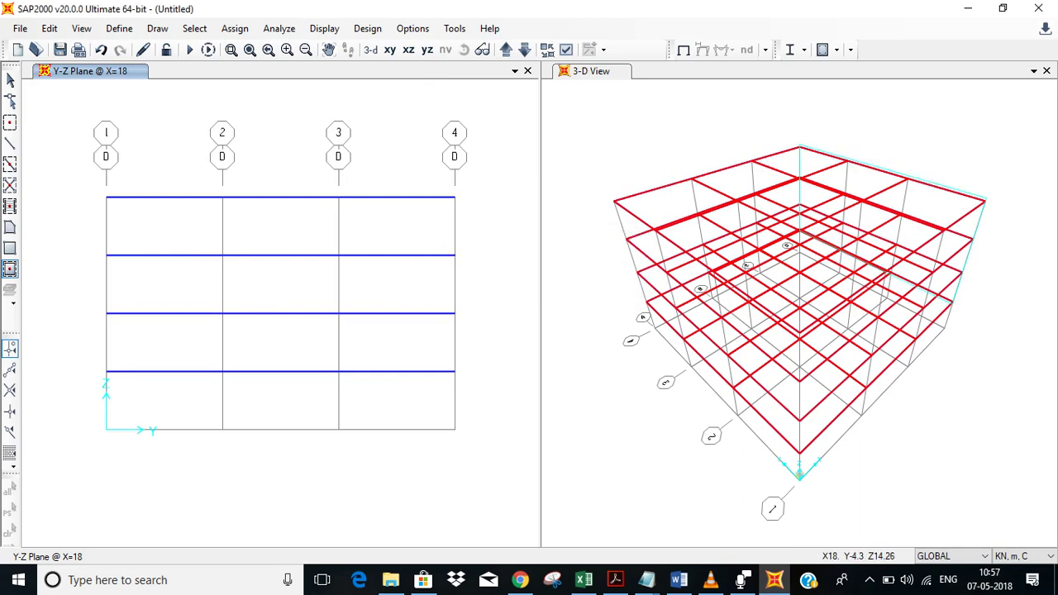
left_click(10, 164)
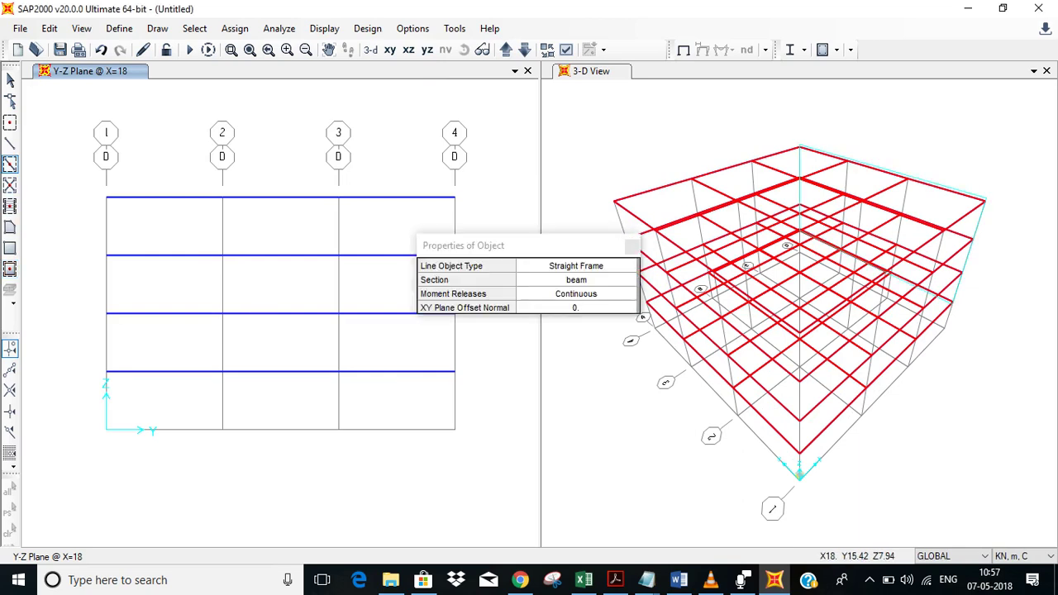
left_click(576, 294)
left_click(576, 281)
left_click(576, 282)
left_click(570, 295)
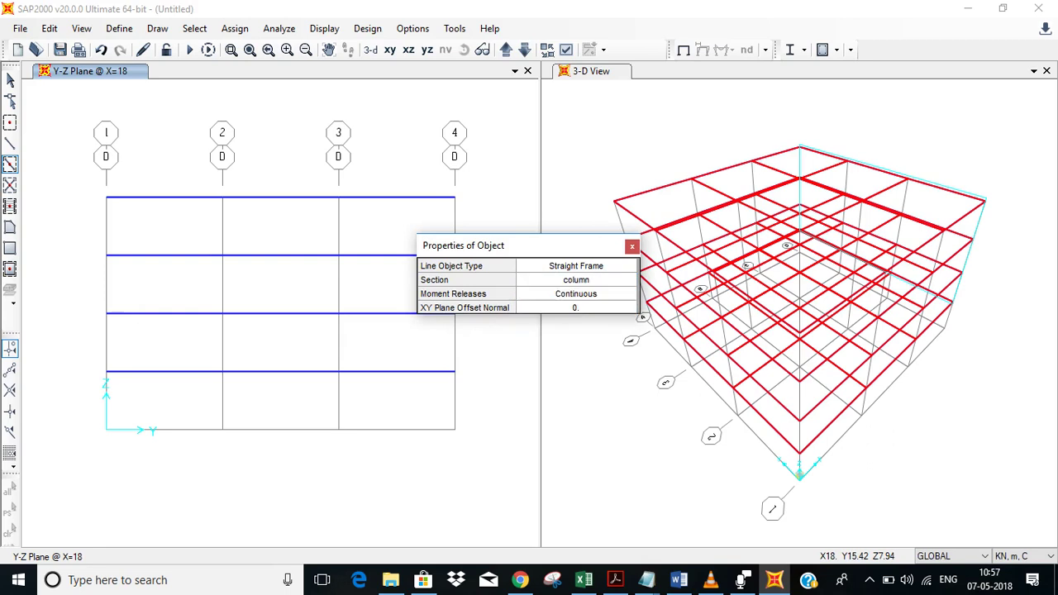
Draw full-height columns on grid lines 1 to 4 in the Y-Z plane at X=18, with the properties window moved clear.
left_click_drag(545, 246, 566, 239)
left_click_drag(483, 239, 544, 195)
left_click_drag(86, 160, 173, 439)
left_click_drag(188, 160, 248, 479)
left_click_drag(319, 160, 356, 525)
left_click_drag(429, 165, 491, 511)
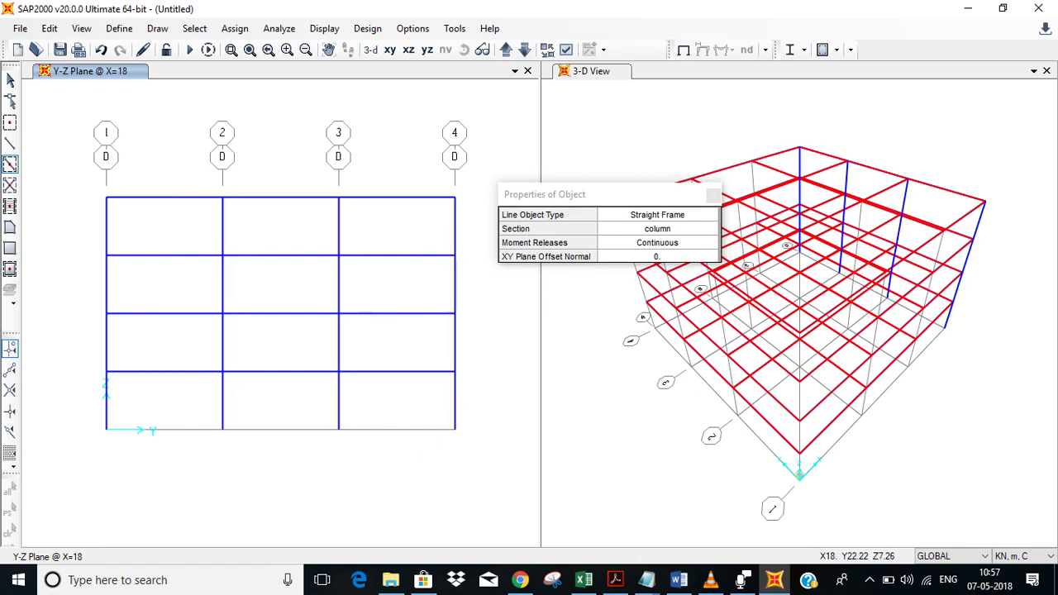
Draw full-height columns on grid lines 1 to 4 in the Y-Z plane at X=0.
left_click(506, 50)
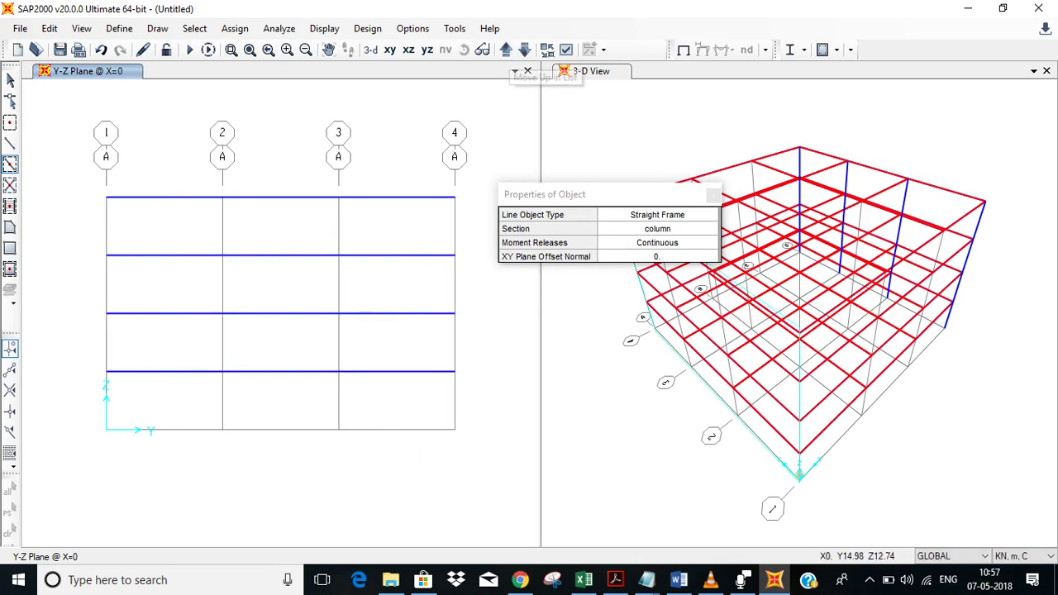
left_click_drag(430, 169, 465, 459)
left_click_drag(317, 160, 374, 499)
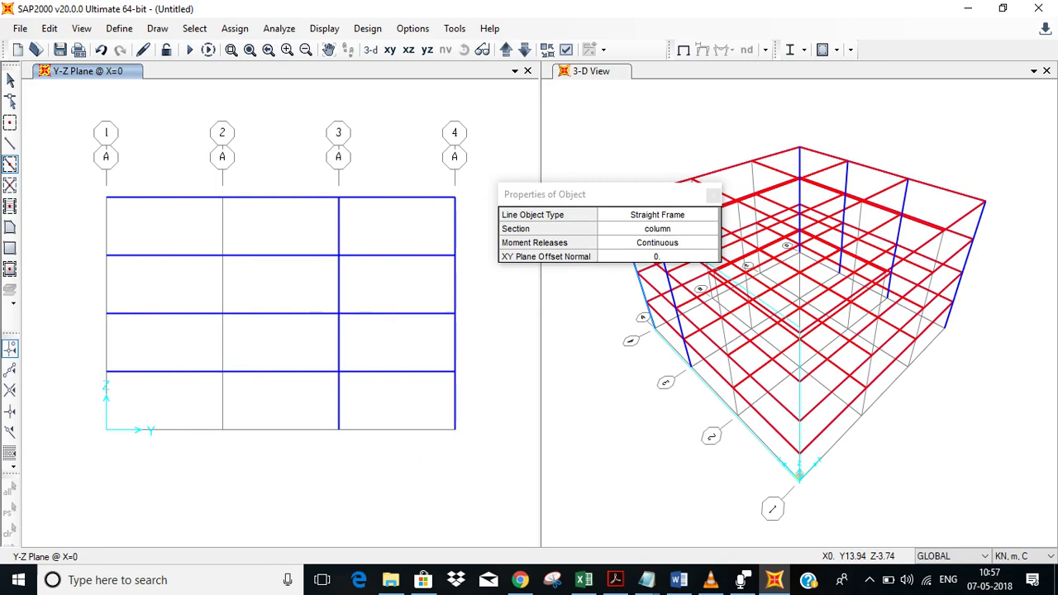
left_click_drag(197, 173, 257, 499)
left_click_drag(88, 164, 157, 509)
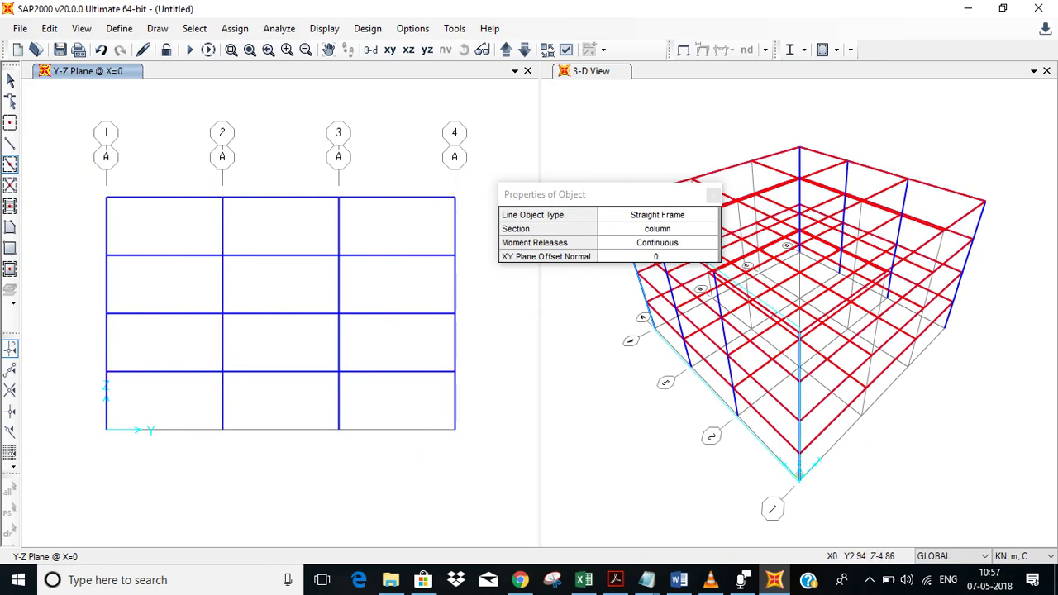
Draw full-height columns on grid lines 1 to 4 in the Y-Z plane at X=6.
left_click(505, 50)
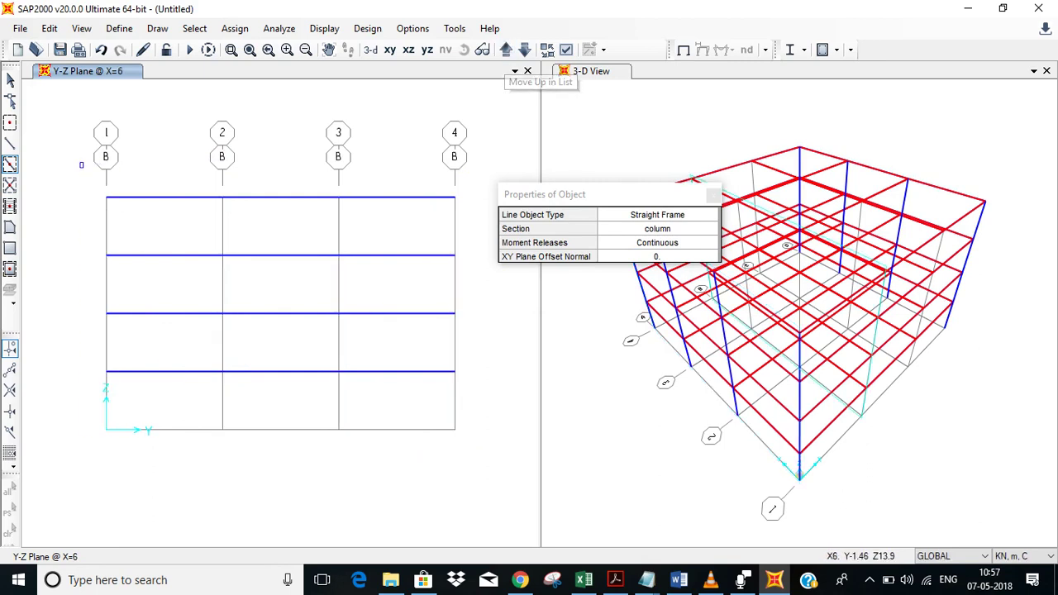
left_click_drag(85, 168, 155, 481)
left_click_drag(189, 119, 260, 469)
left_click_drag(323, 169, 396, 531)
left_click_drag(428, 174, 500, 408)
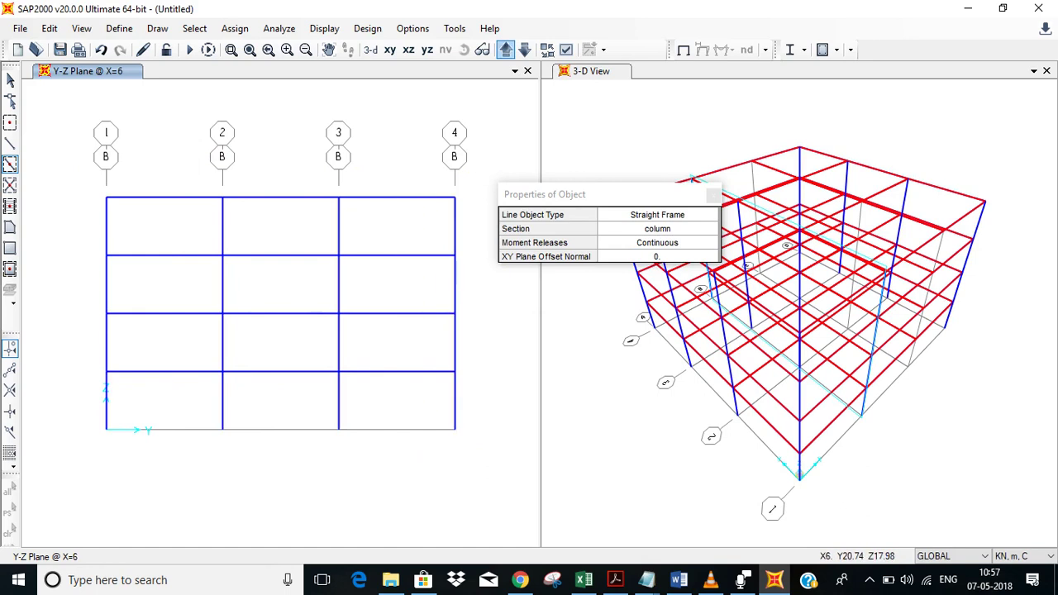
Draw full-height columns on grid lines 1 to 4 in the Y-Z plane at X=12, then return to the 3-D view and stop drawing.
left_click(505, 49)
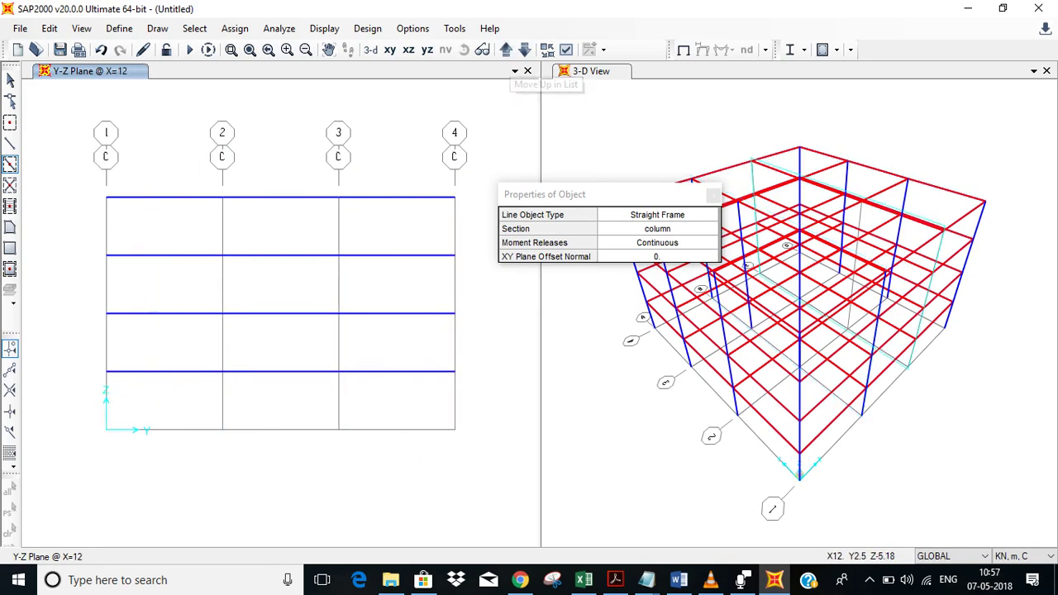
left_click_drag(87, 168, 155, 529)
left_click_drag(203, 168, 257, 542)
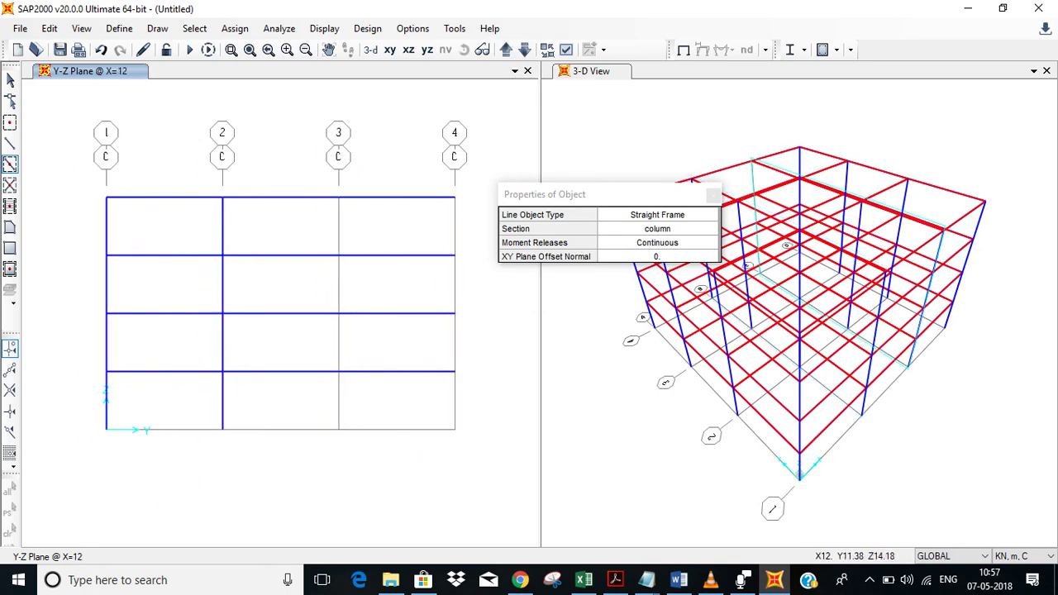
left_click(339, 331)
left_click(455, 330)
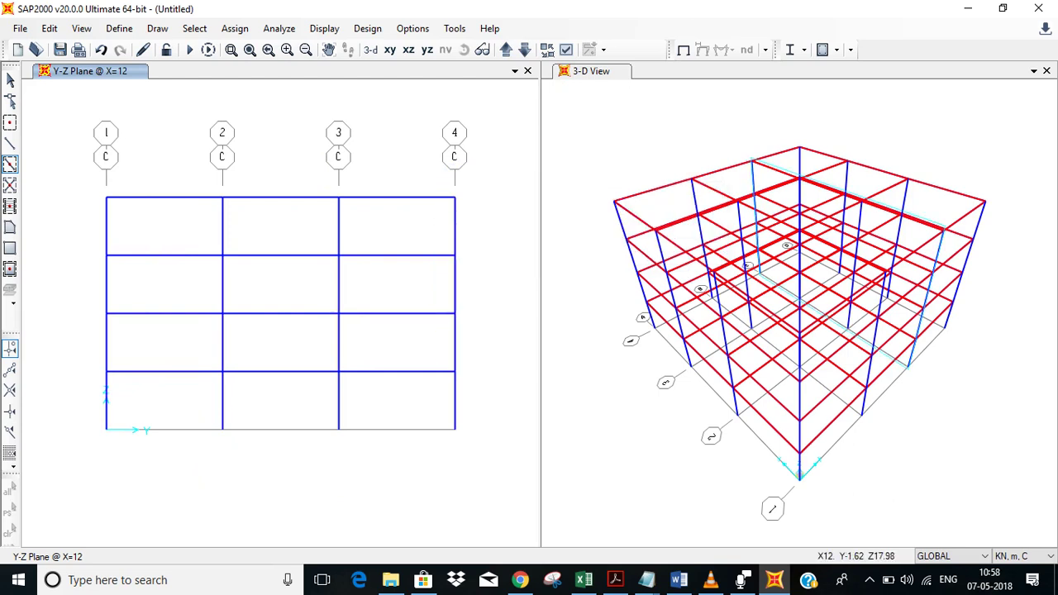
left_click(371, 50)
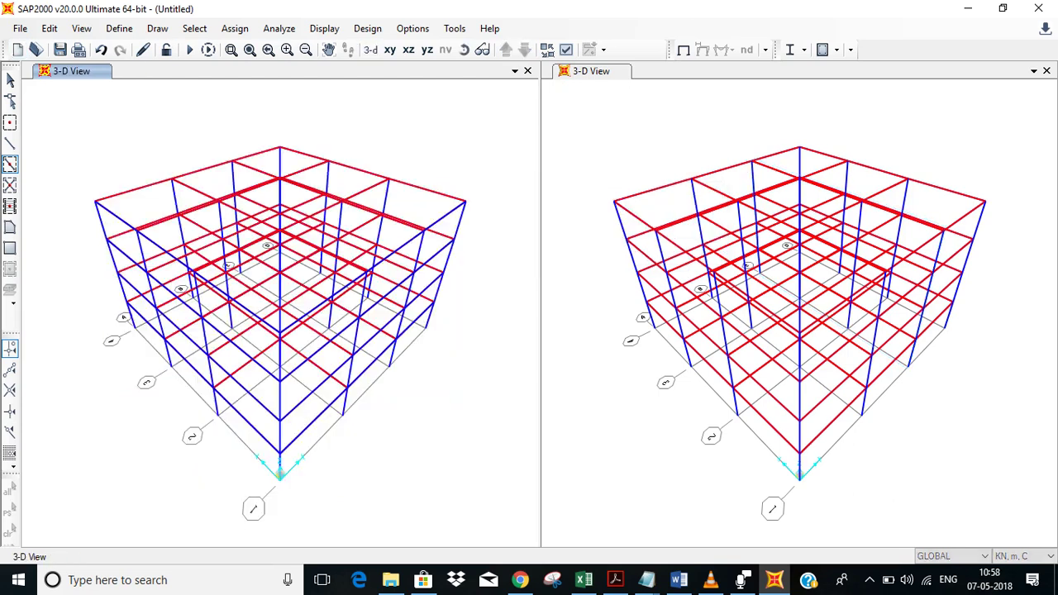
left_click(11, 80)
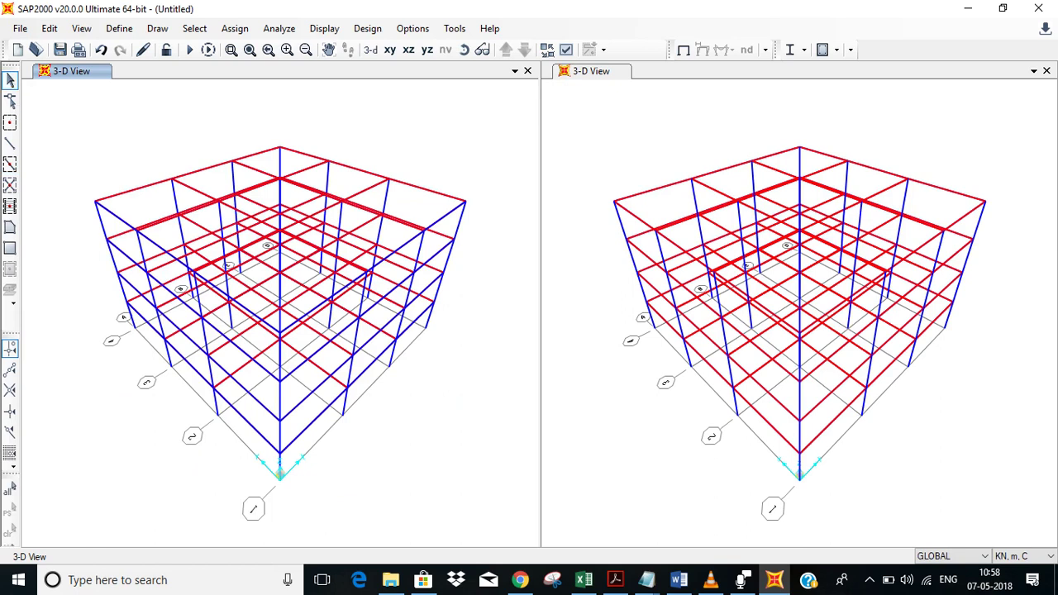
Start a new material for region India with the material type Other.
left_click(119, 29)
left_click(165, 50)
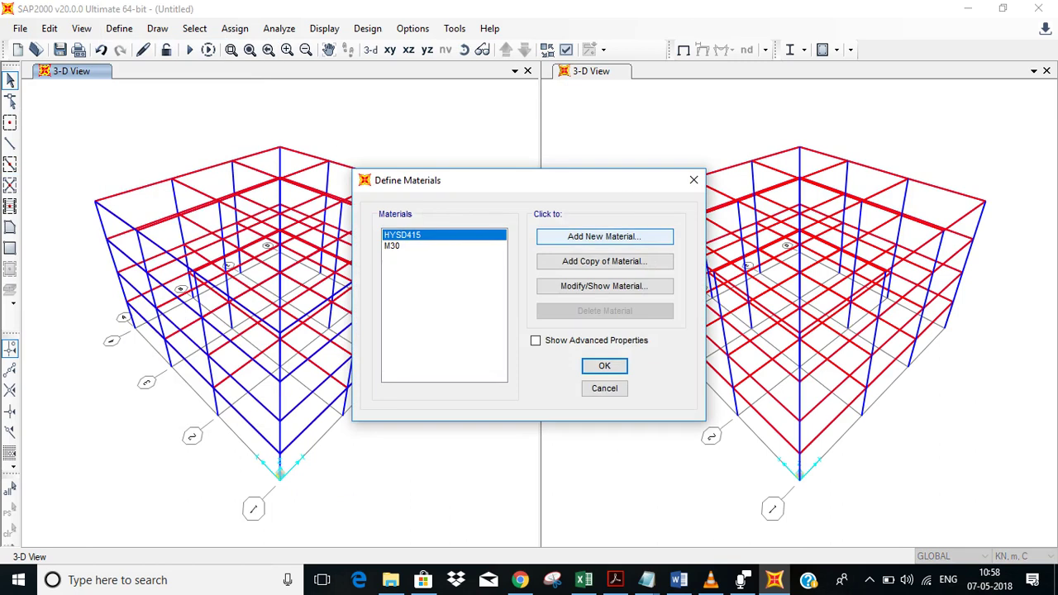
left_click(604, 236)
left_click(569, 306)
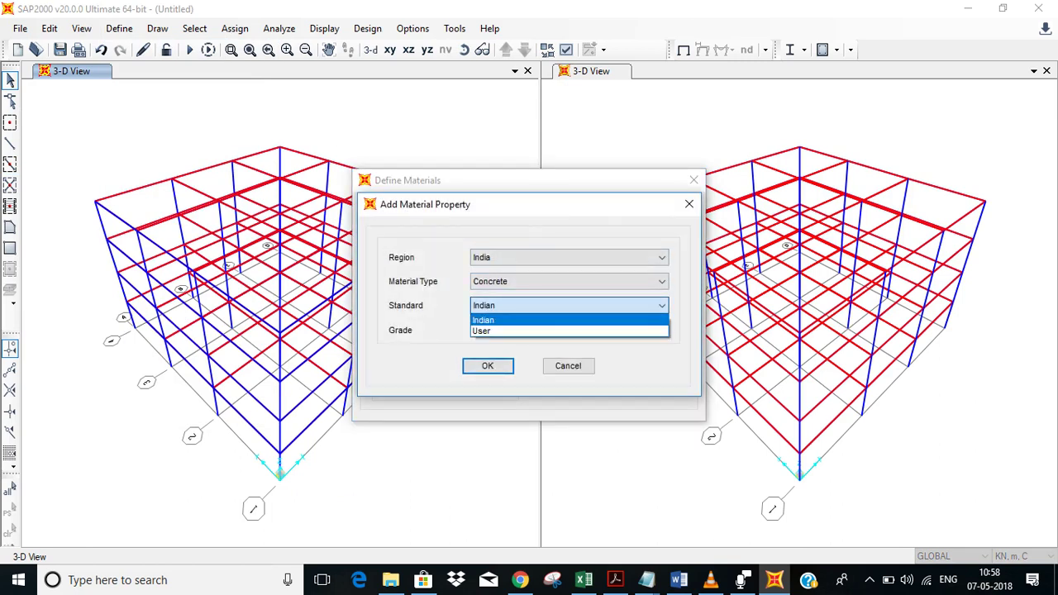
key("Return")
key("shift+Tab")
key("alt+Down")
key("Up")
key("Down")
key("Down")
key("Down")
key("Down")
key("Down")
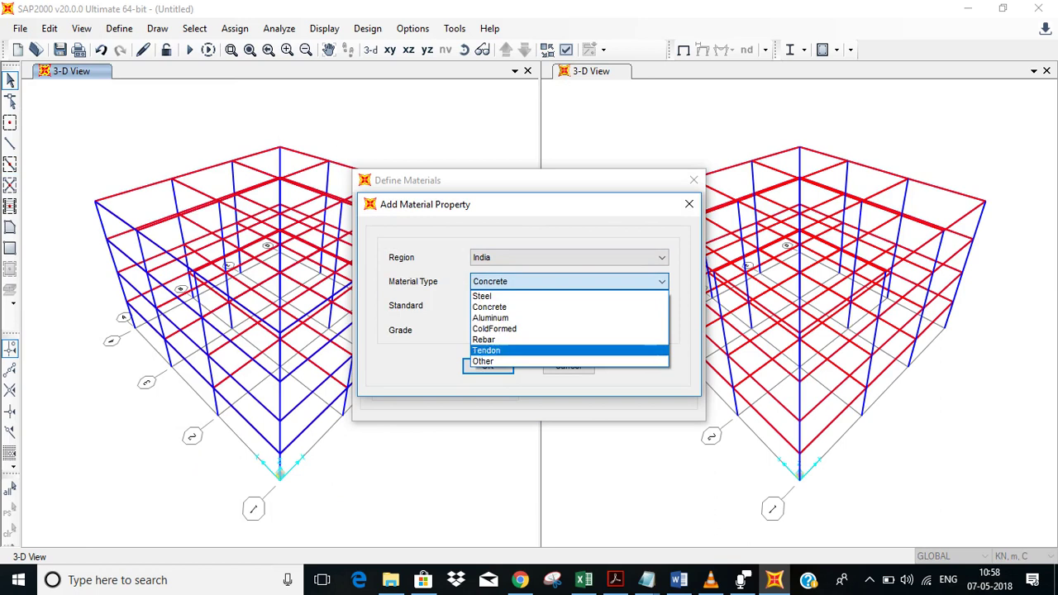
key("Down")
key("Return")
key("Return")
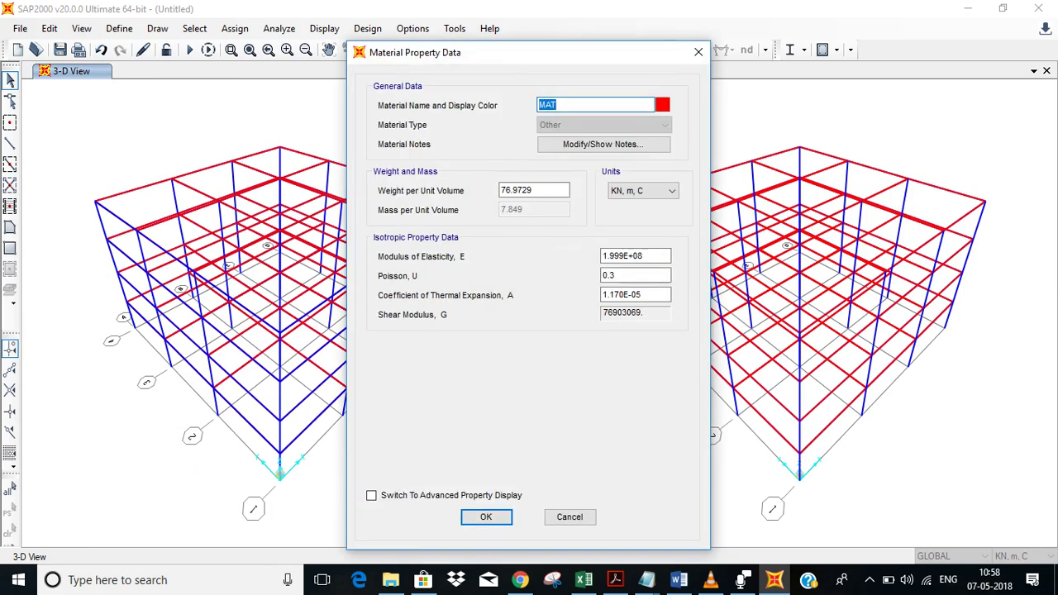
Name the new material Soil, look up the hard soil values in the Soil properties Word document, and return to SAP2000.
type("Soil")
left_click(545, 190)
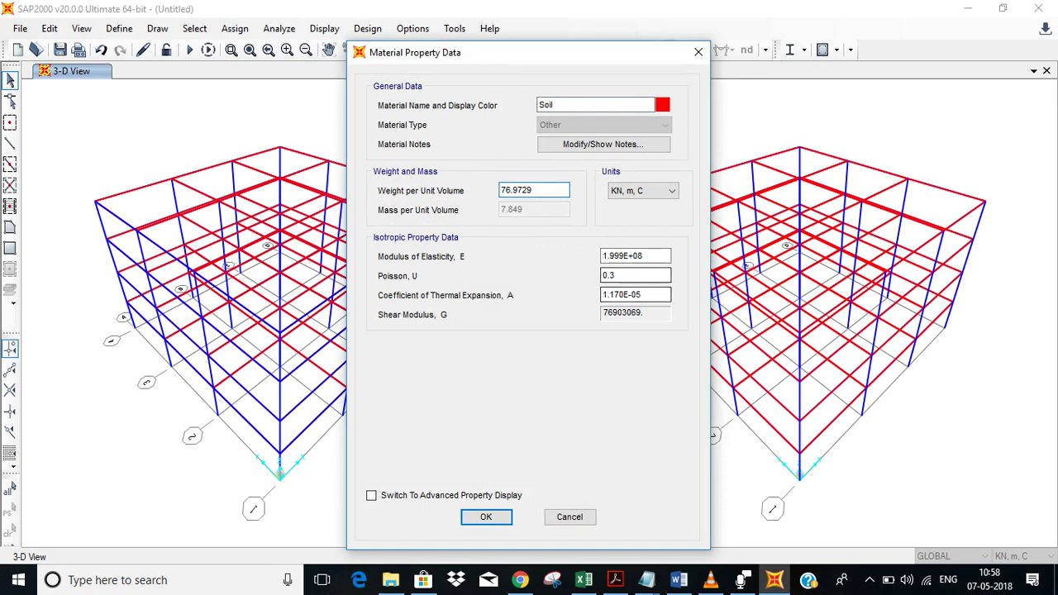
left_click(678, 579)
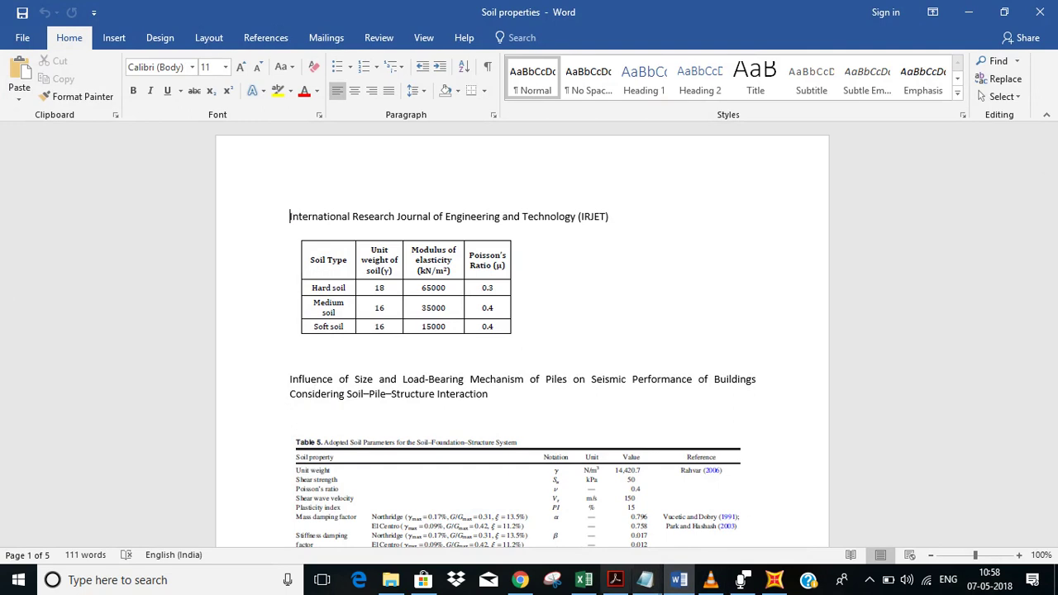
left_click(774, 579)
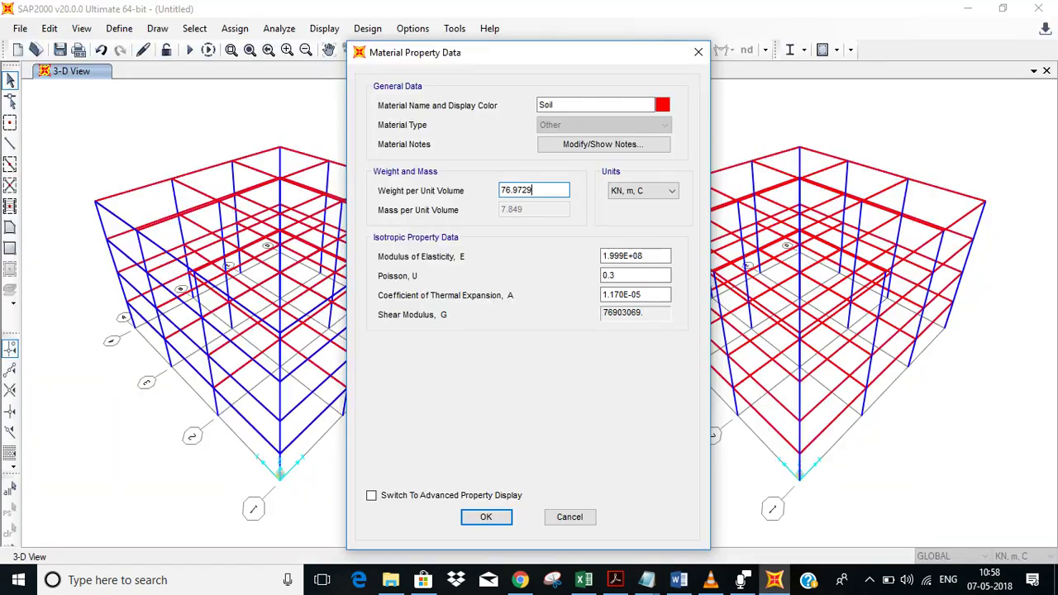
Set the Soil material's weight per unit volume to 18, modulus of elasticity to 65000 and Poisson's ratio to 0.3, and accept it.
key("shift+Home")
type("18")
key("Tab")
type("65000")
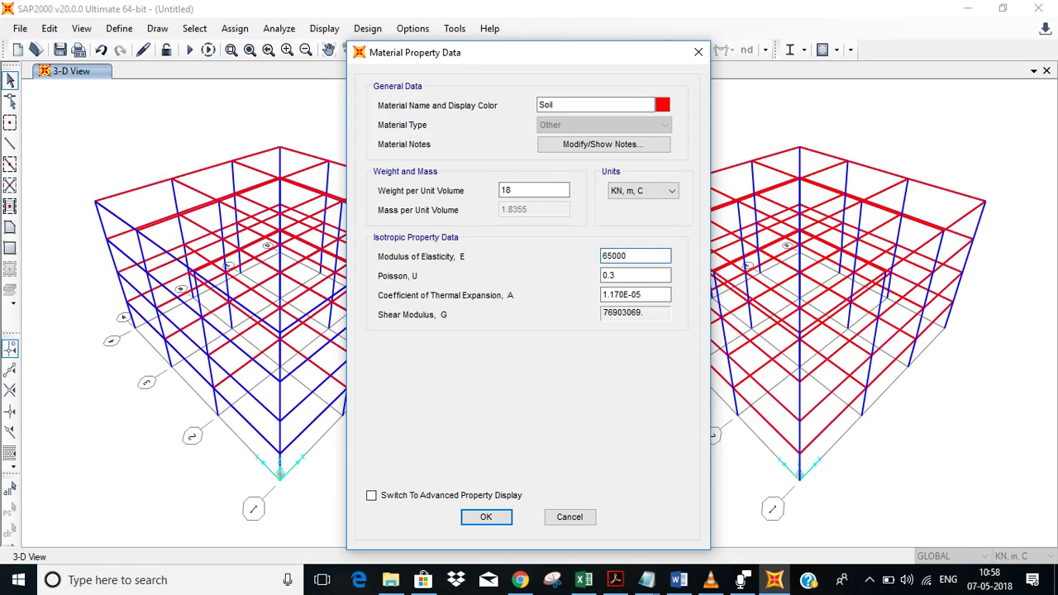
key("Tab")
type("0.3")
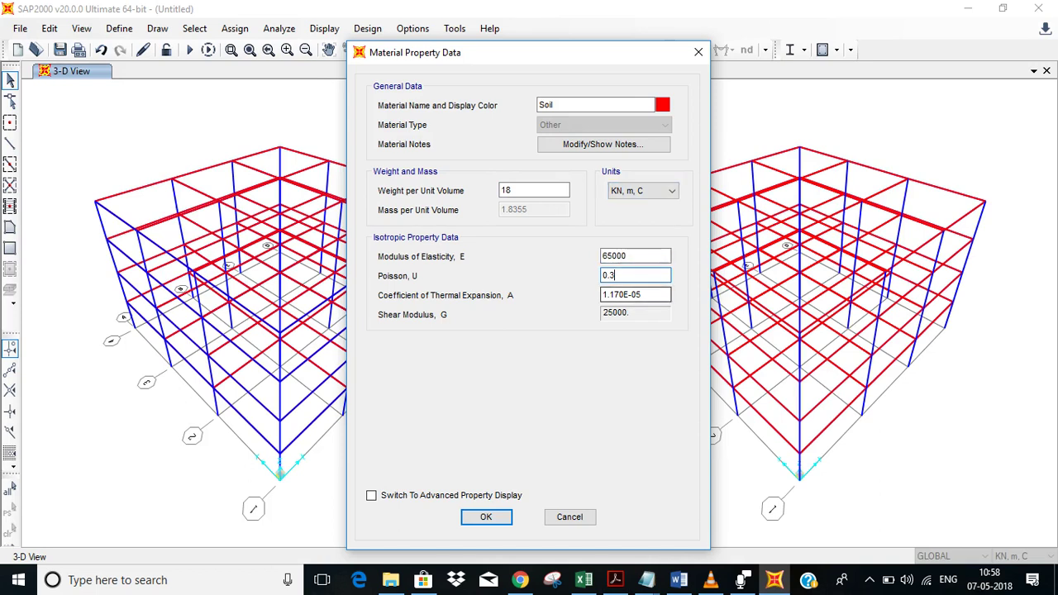
left_click(637, 294)
left_click(486, 518)
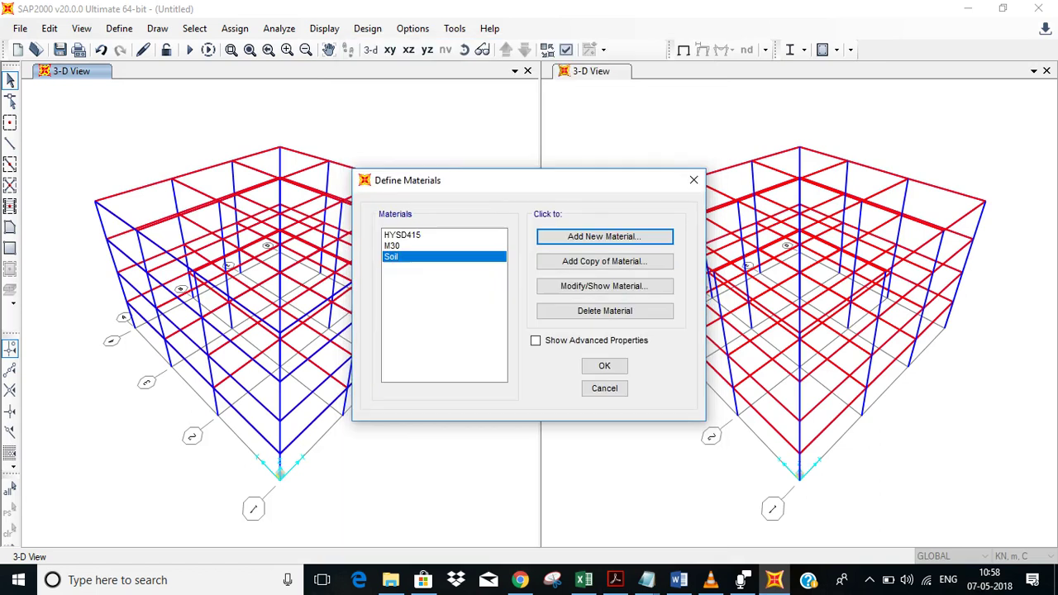
left_click(602, 364)
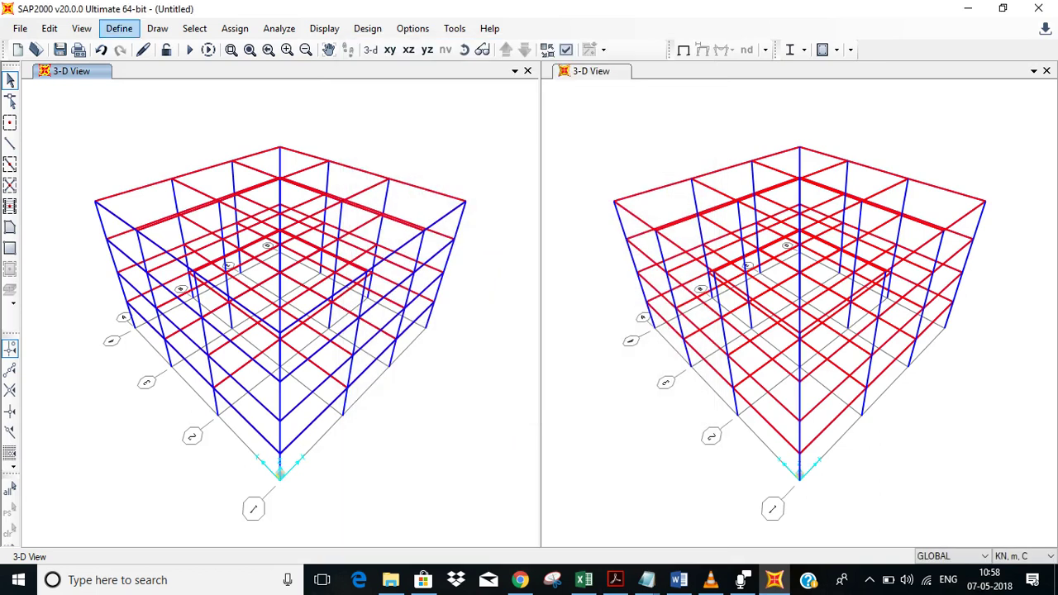
Define a solid property named soil that uses the Soil material.
left_click(119, 28)
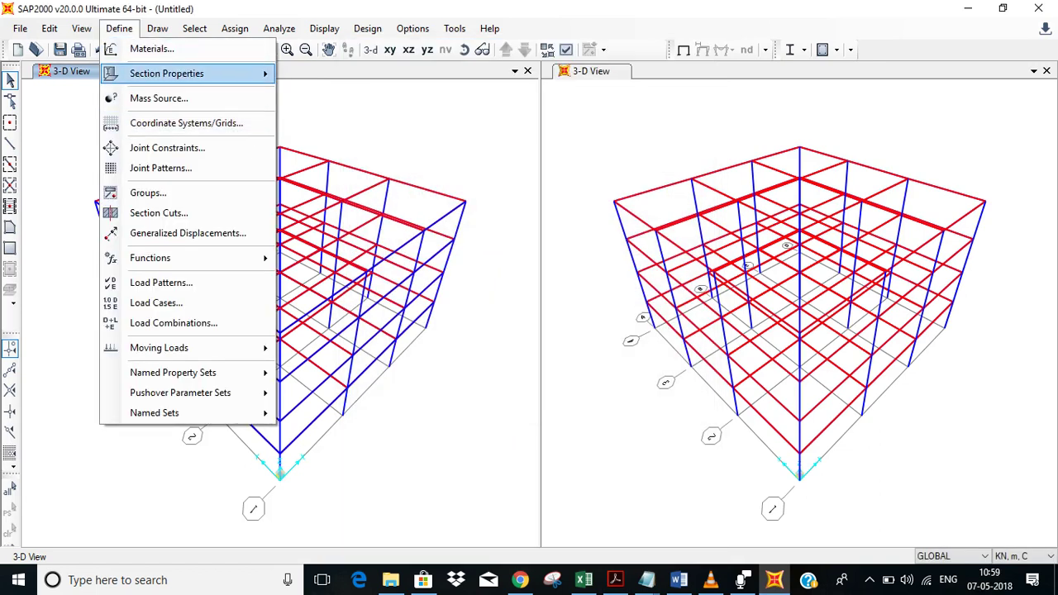
mouse_move(167, 73)
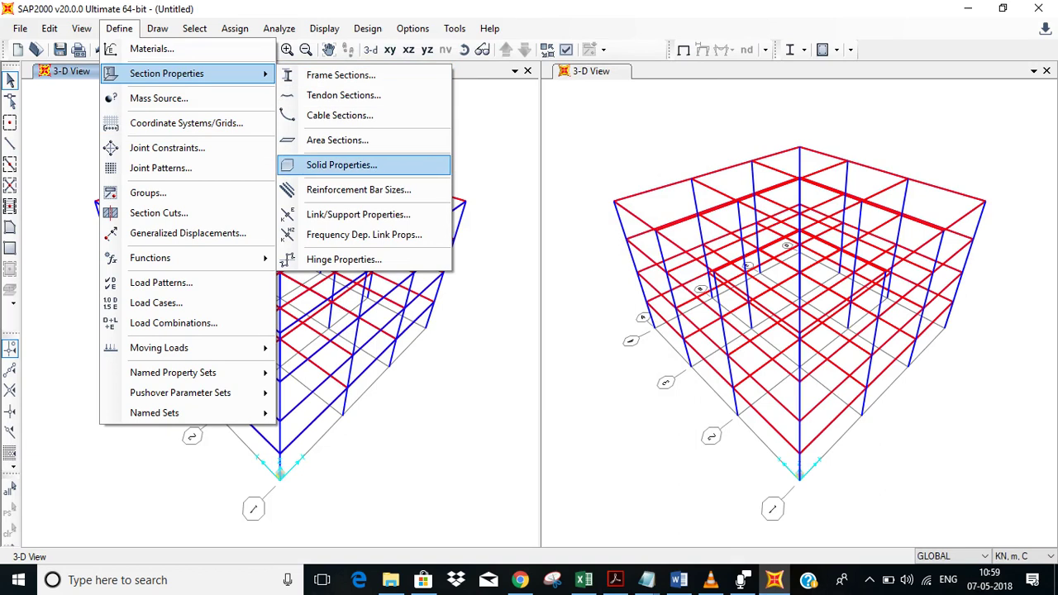
left_click(341, 166)
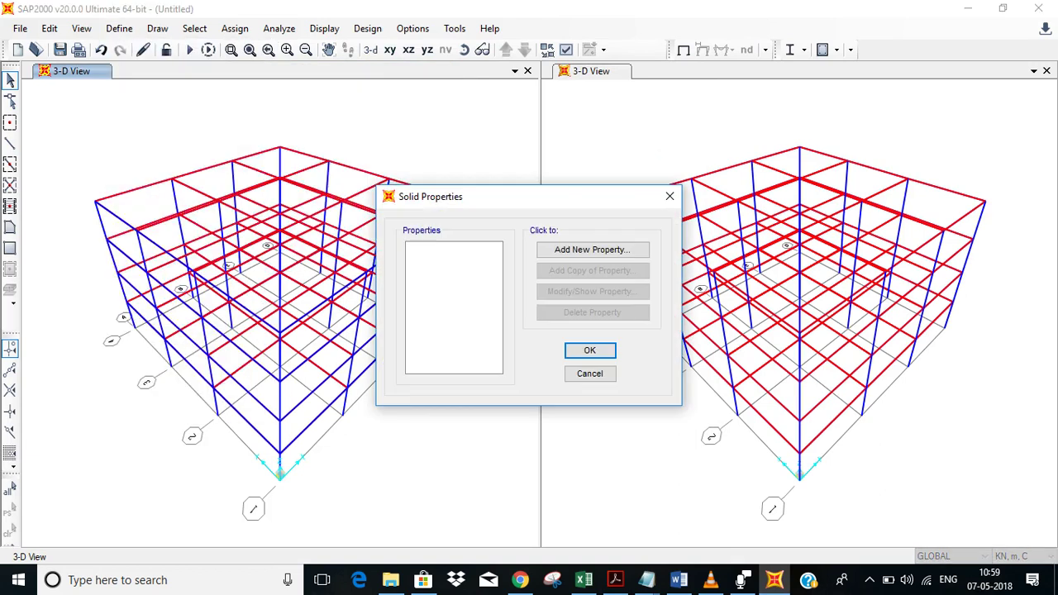
left_click(593, 249)
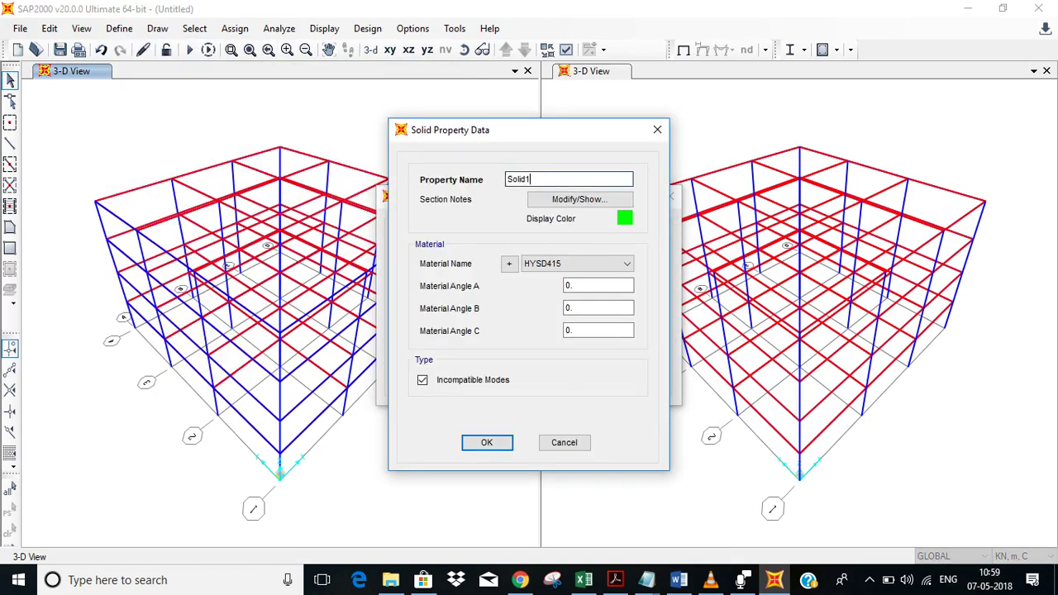
double_click(555, 180)
type("soil")
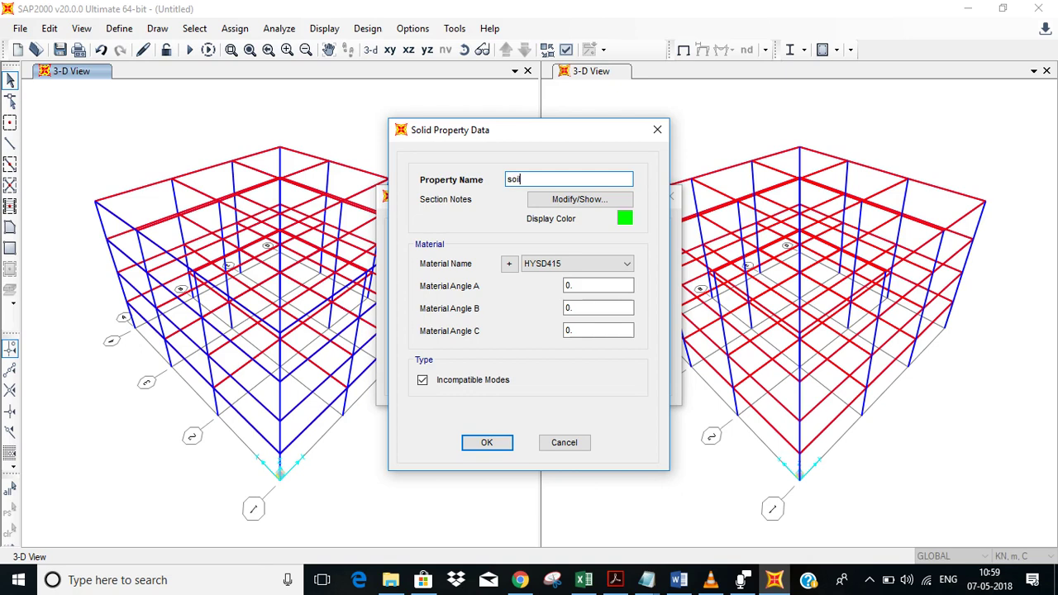
left_click(577, 263)
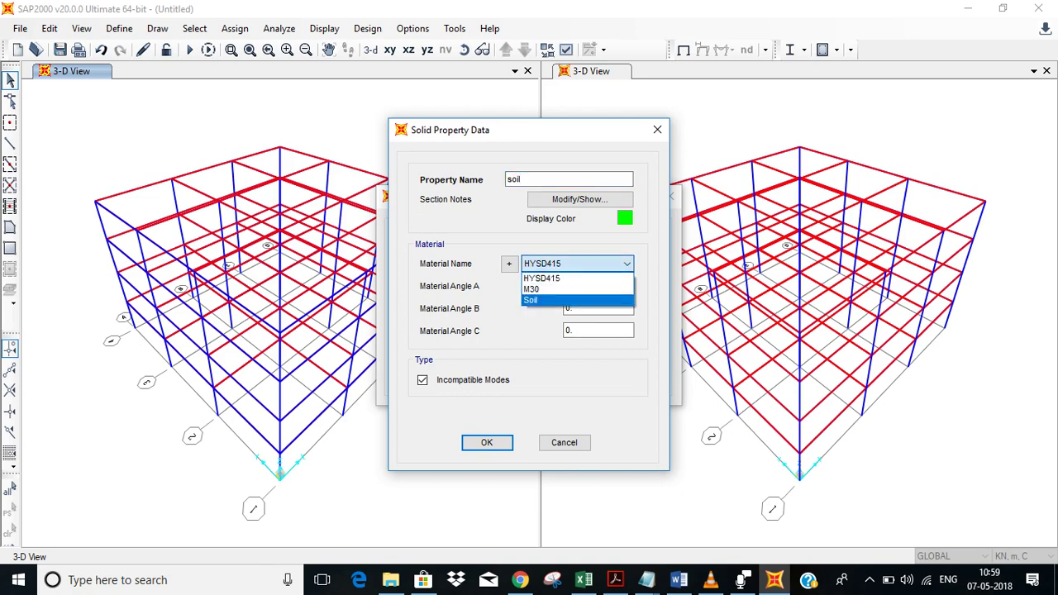
left_click(546, 303)
left_click(487, 443)
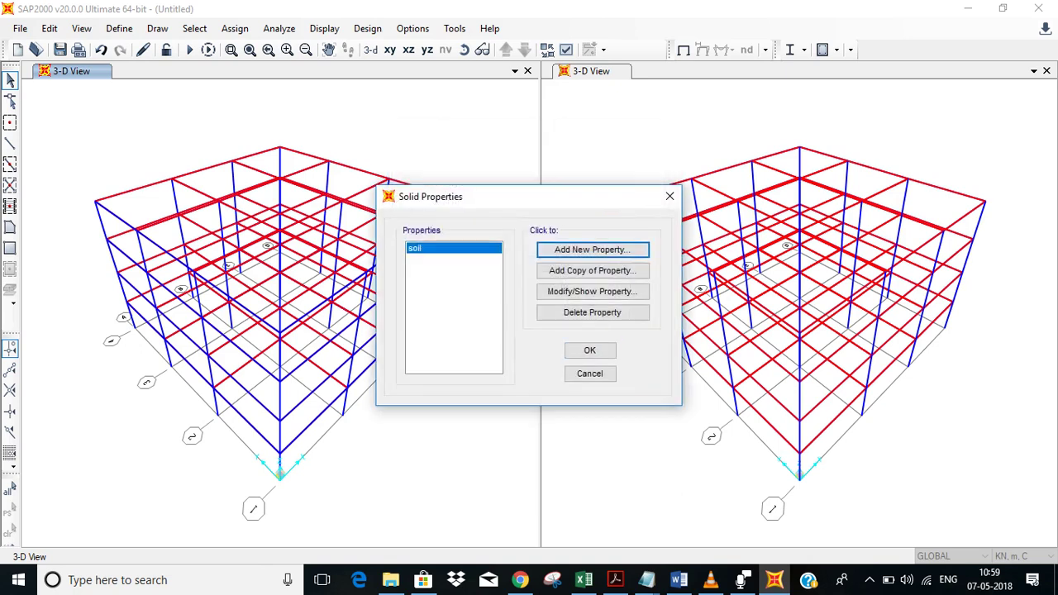
key("Return")
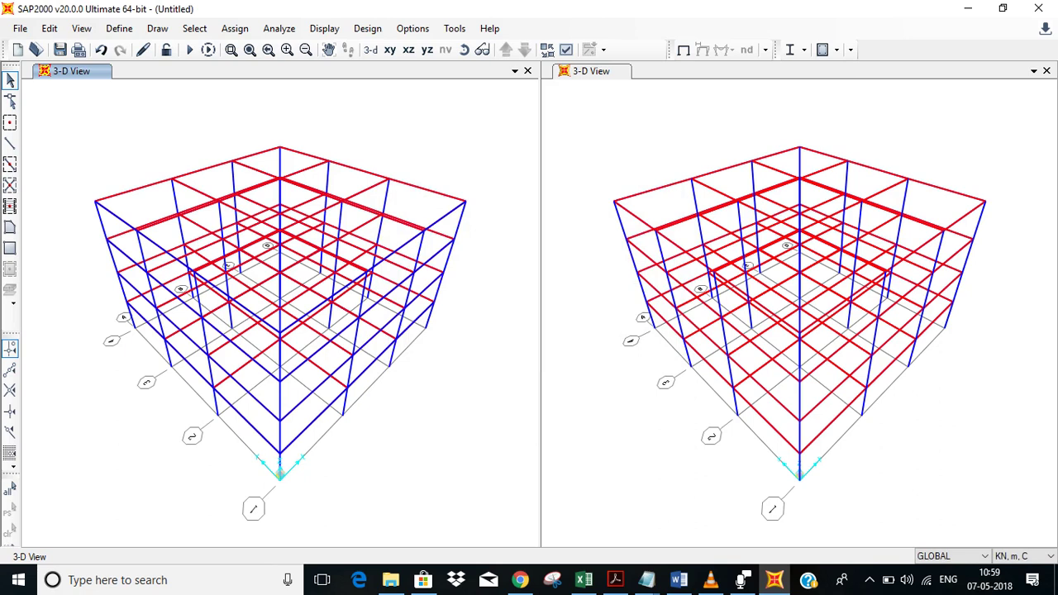
Open the GLOBAL grid system's data for editing and move its window clear of the model.
right_click(478, 140)
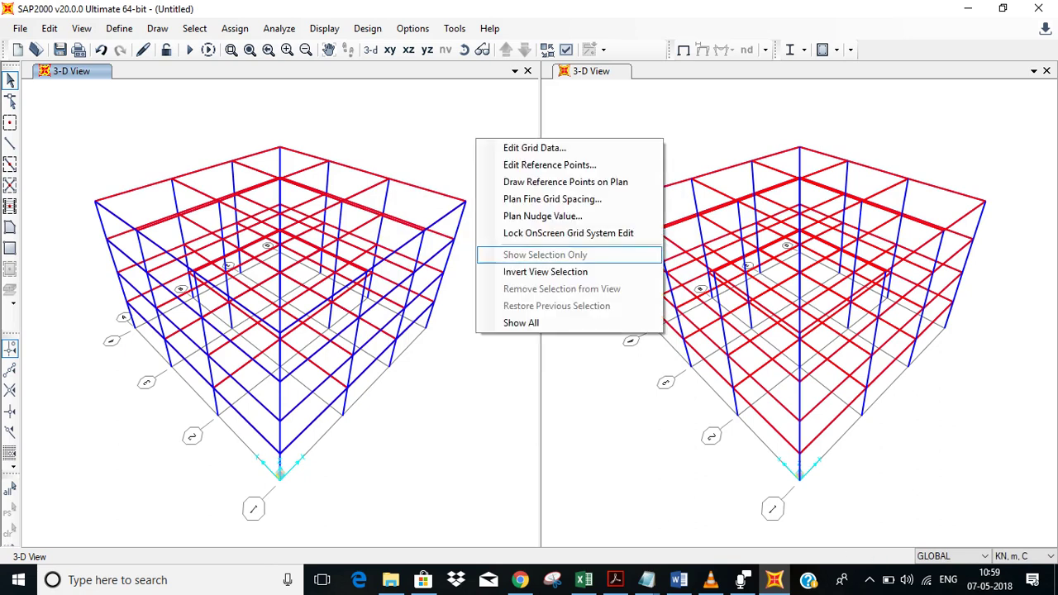
left_click(534, 147)
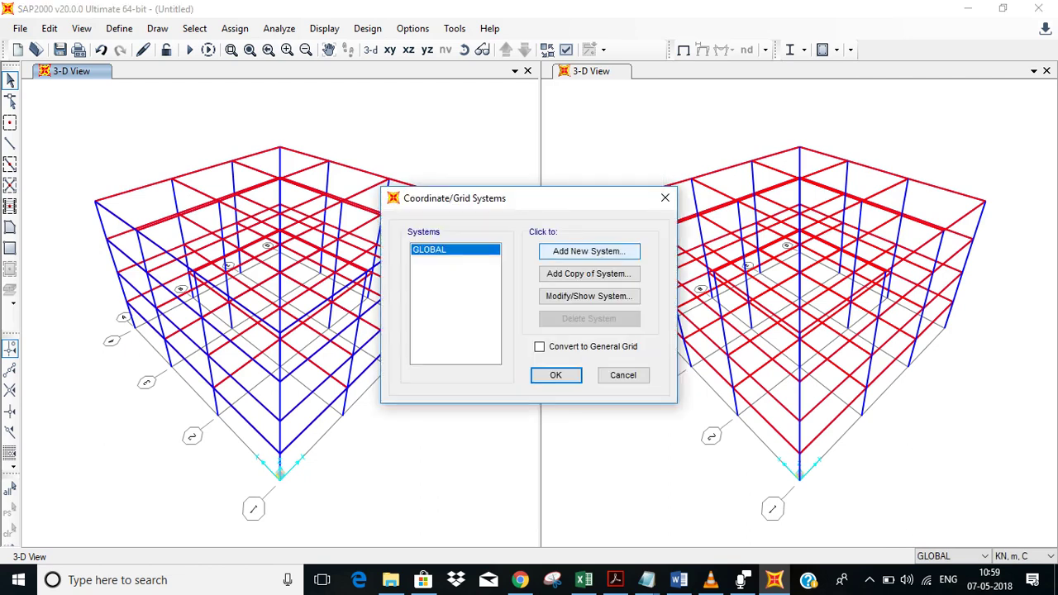
left_click(589, 296)
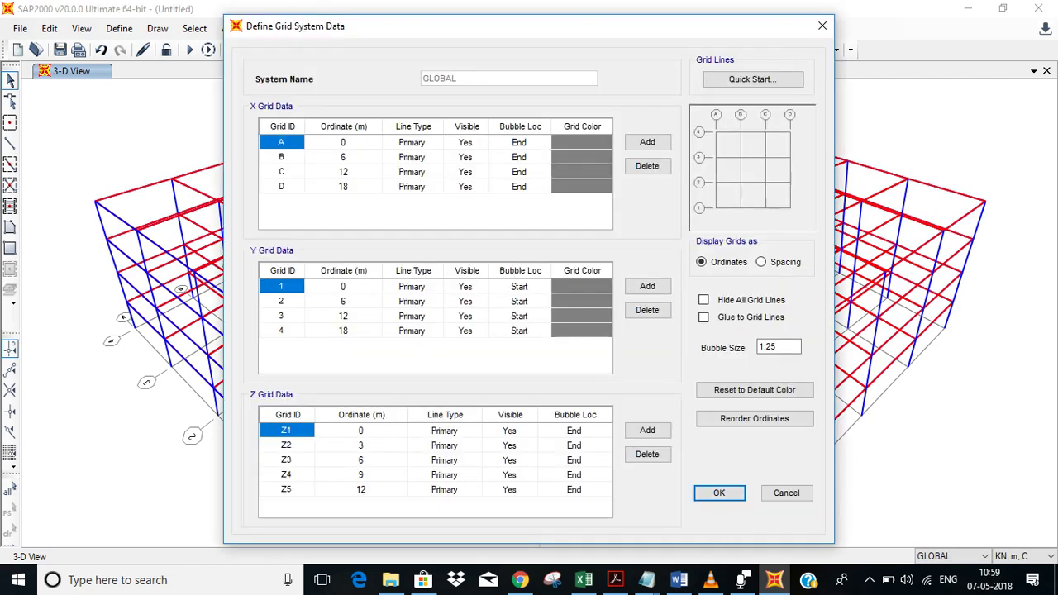
left_click_drag(331, 26, 582, 34)
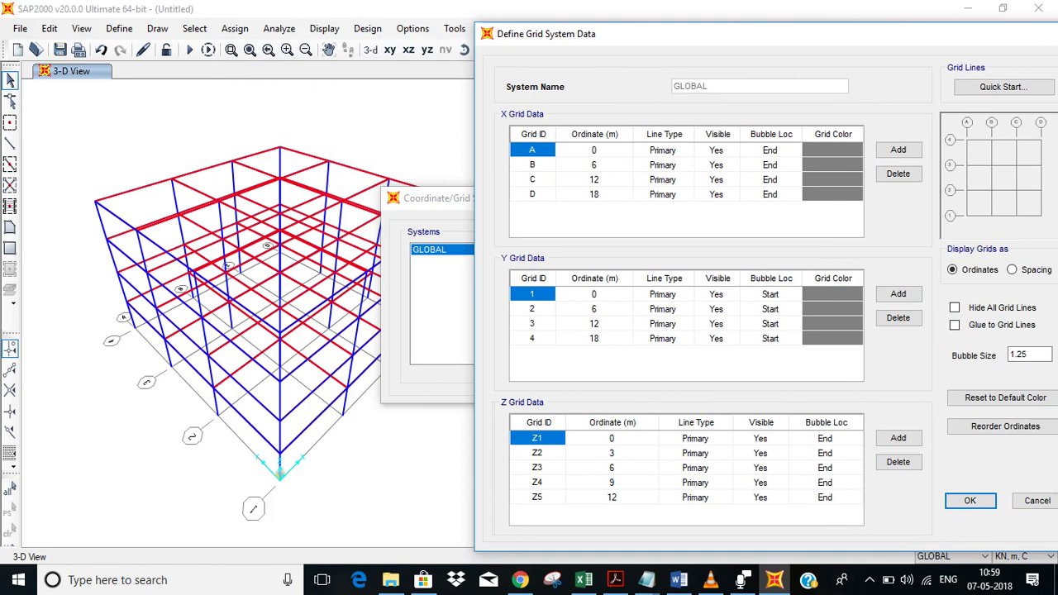
Add X grid line E at ordinate -6 m to the GLOBAL grid system.
left_click(593, 164)
type("0")
left_click(898, 150)
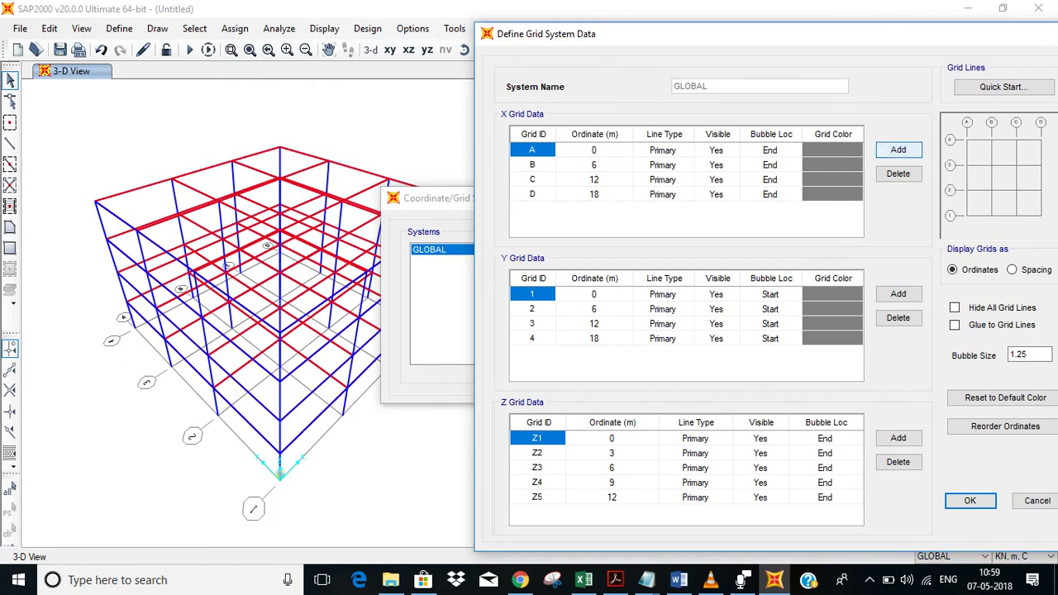
left_click(897, 150)
left_click(596, 210)
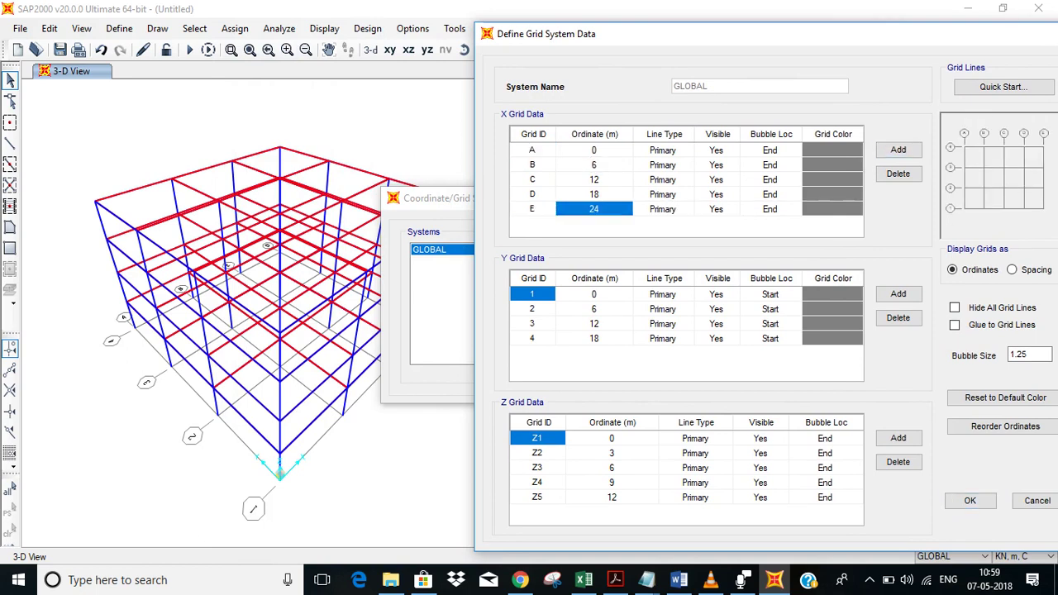
type("-6")
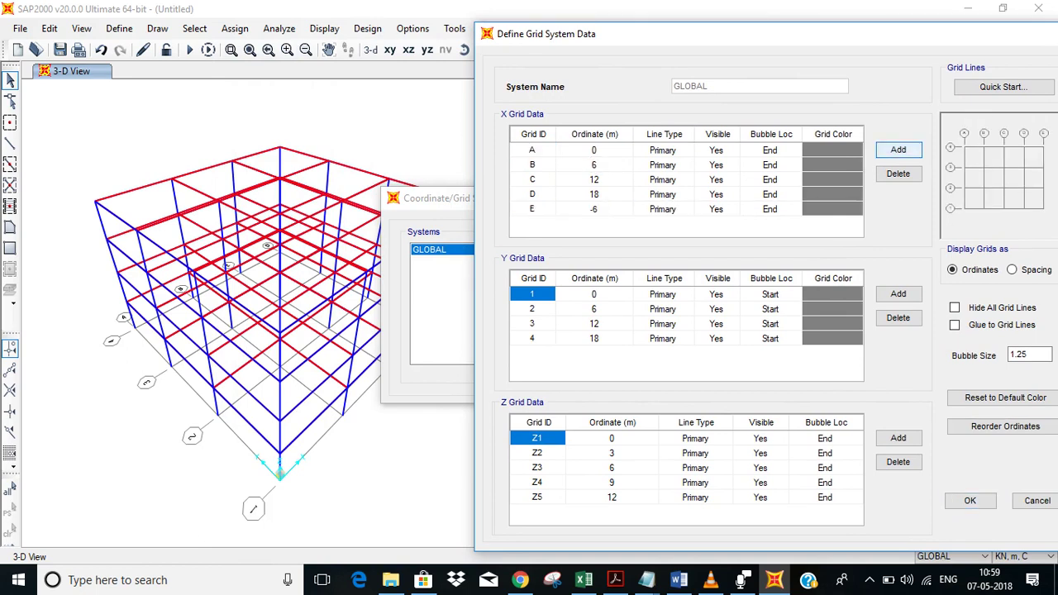
Add X grid line F at ordinate 24 m to the GLOBAL grid system.
left_click(898, 149)
left_click(898, 150)
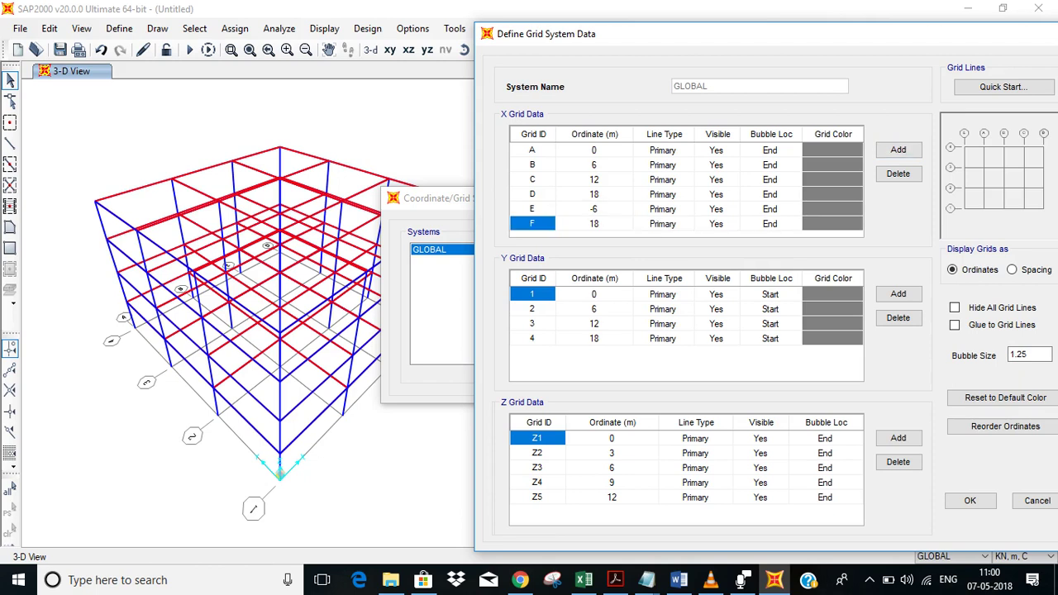
left_click(594, 224)
type("24")
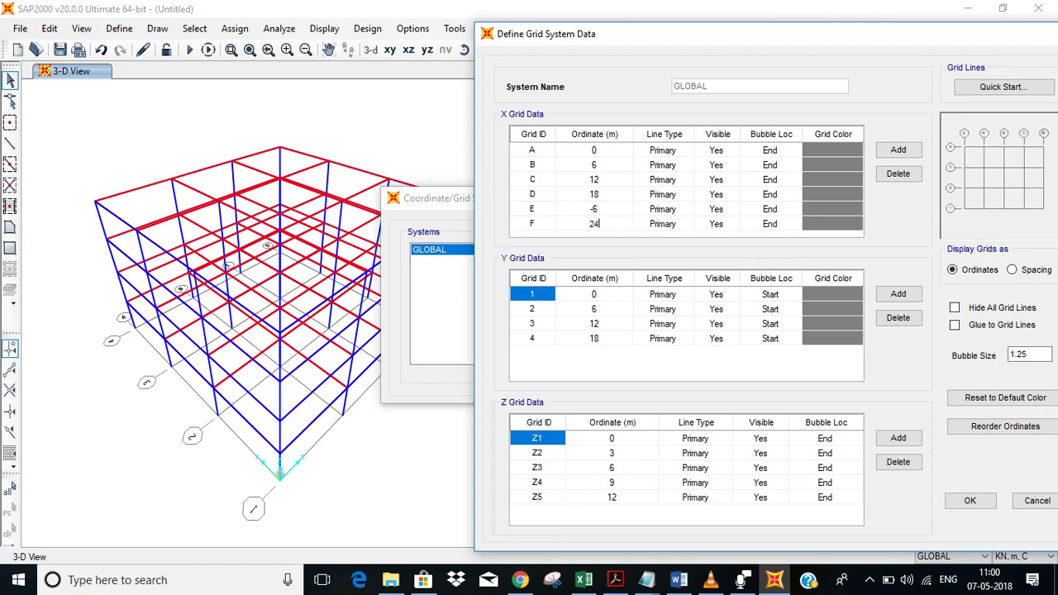
key("Return")
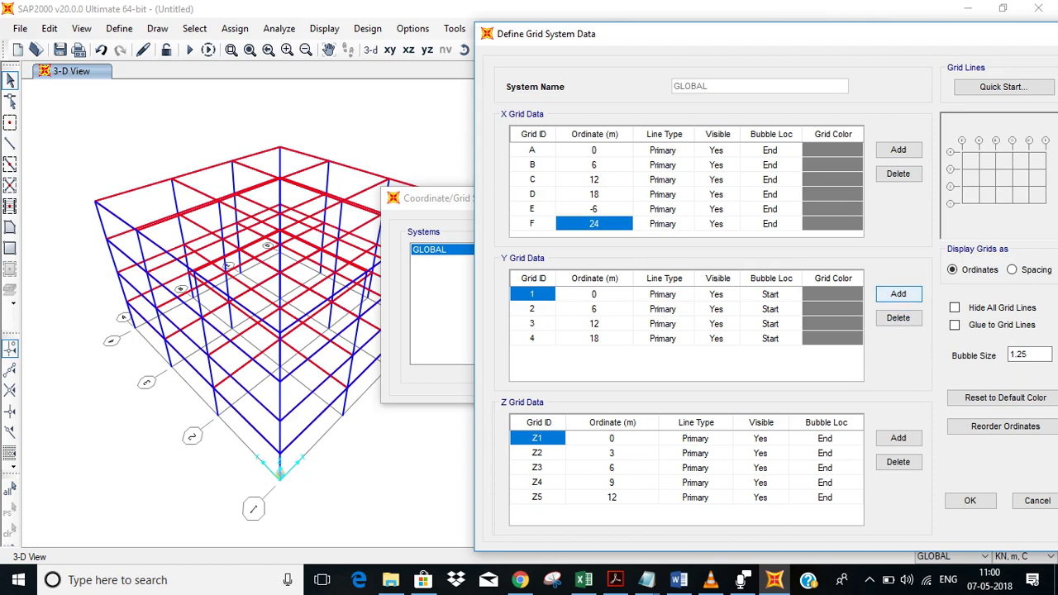
Add Y grid lines 5 at ordinate 24 m and 6 at ordinate -6 m to the GLOBAL grid system.
left_click(897, 293)
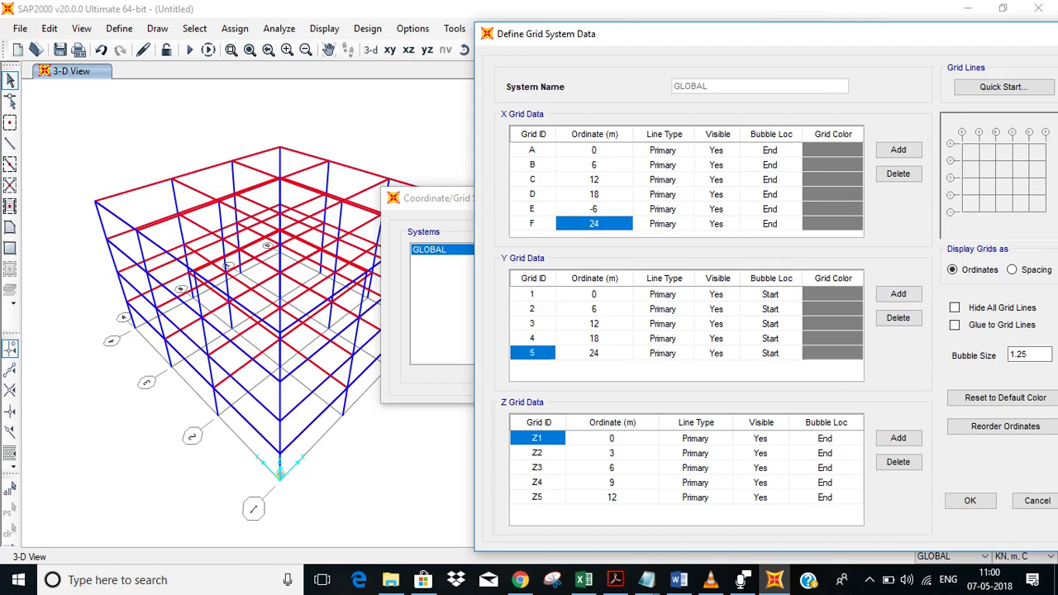
left_click(595, 353)
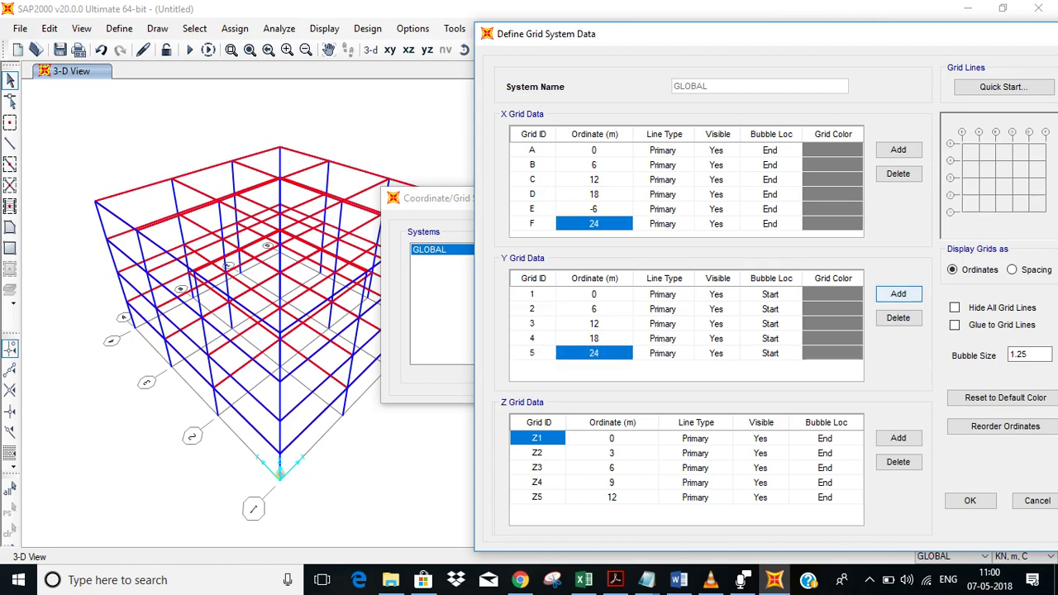
left_click(898, 293)
type("-6")
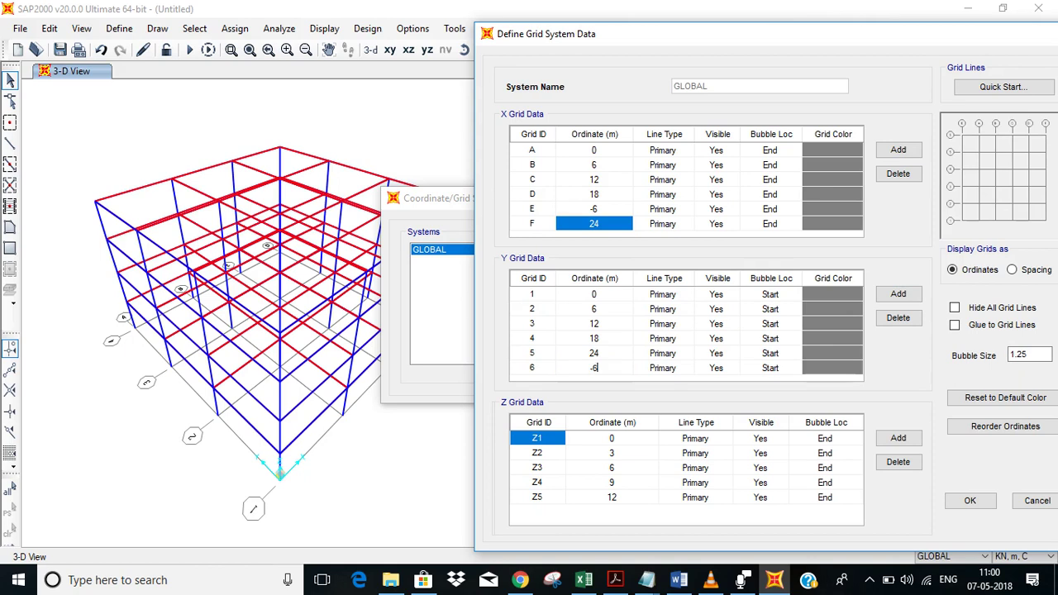
key("Return")
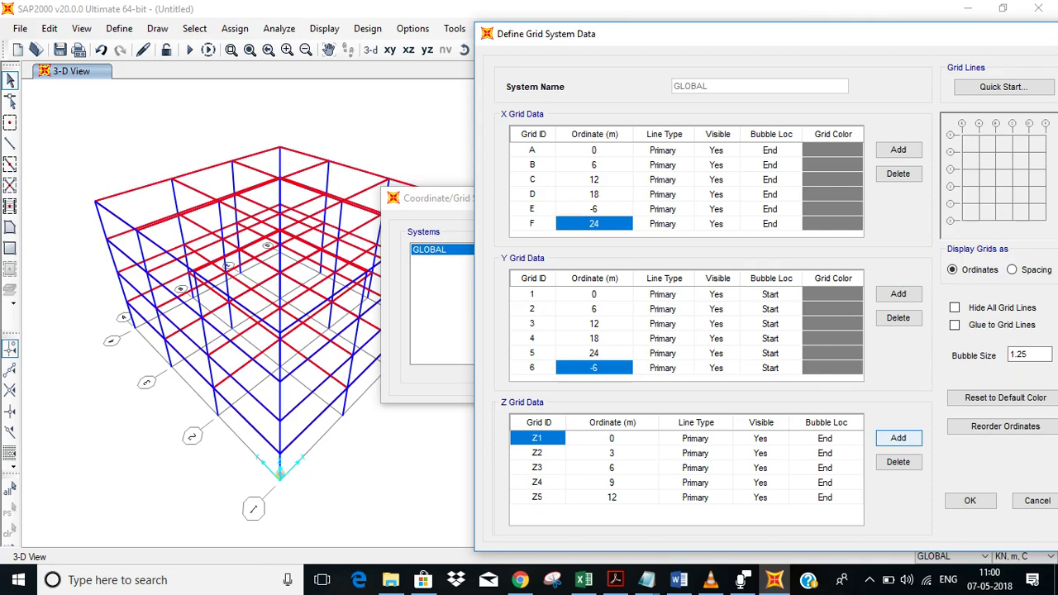
Add a Z grid line at ordinate -10 m and apply the edited GLOBAL grid system to the model.
left_click(897, 438)
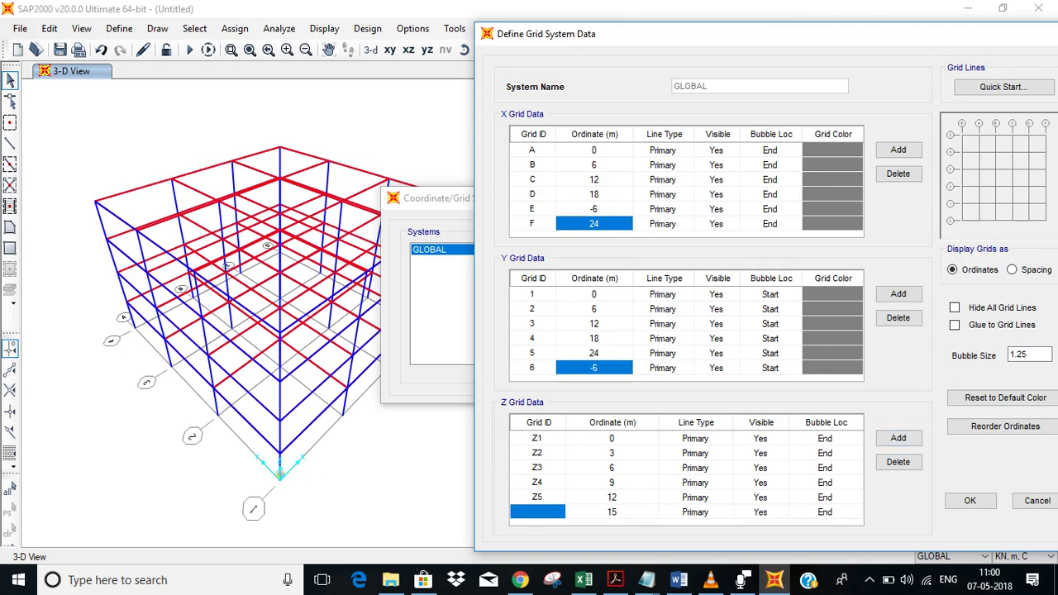
left_click(612, 512)
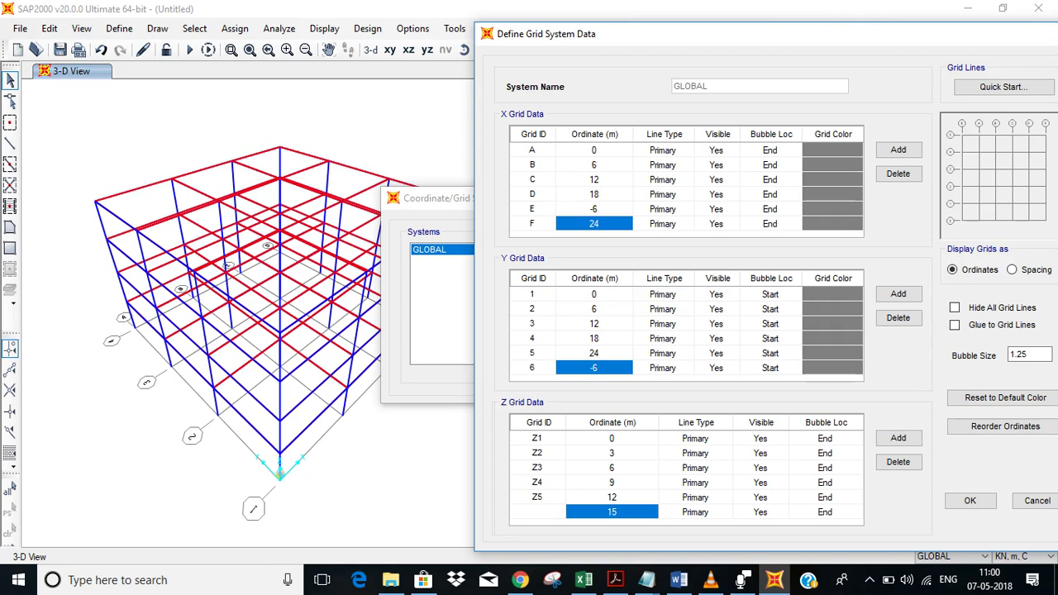
type("-10")
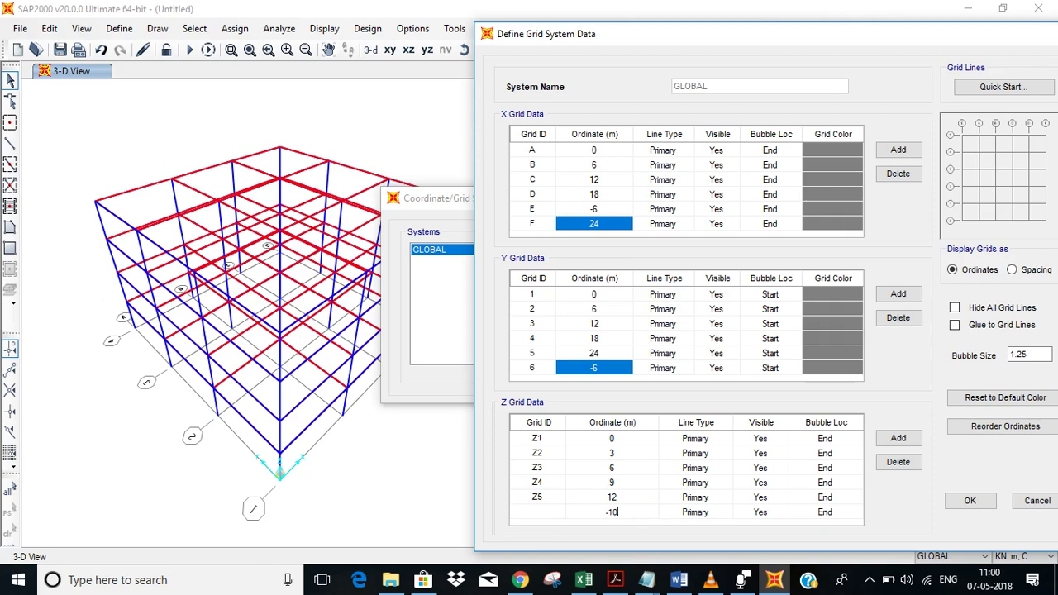
key("Return")
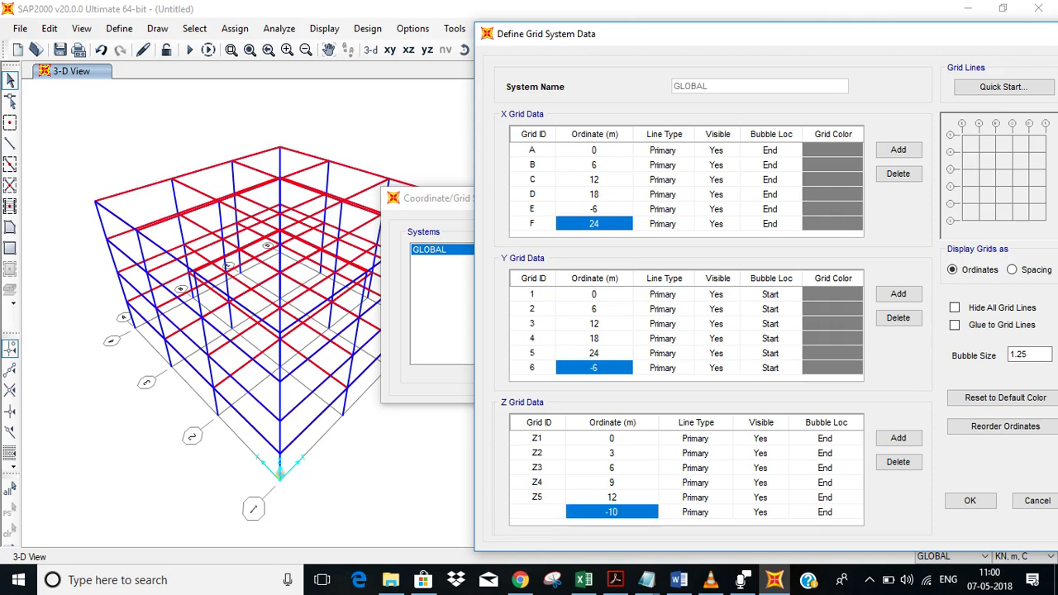
left_click(970, 500)
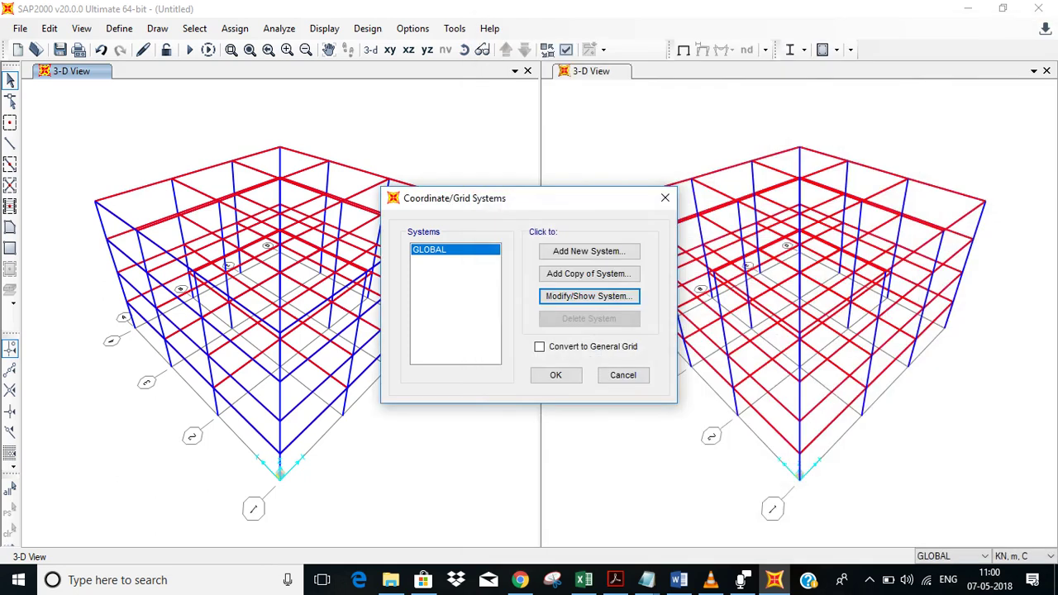
left_click(556, 374)
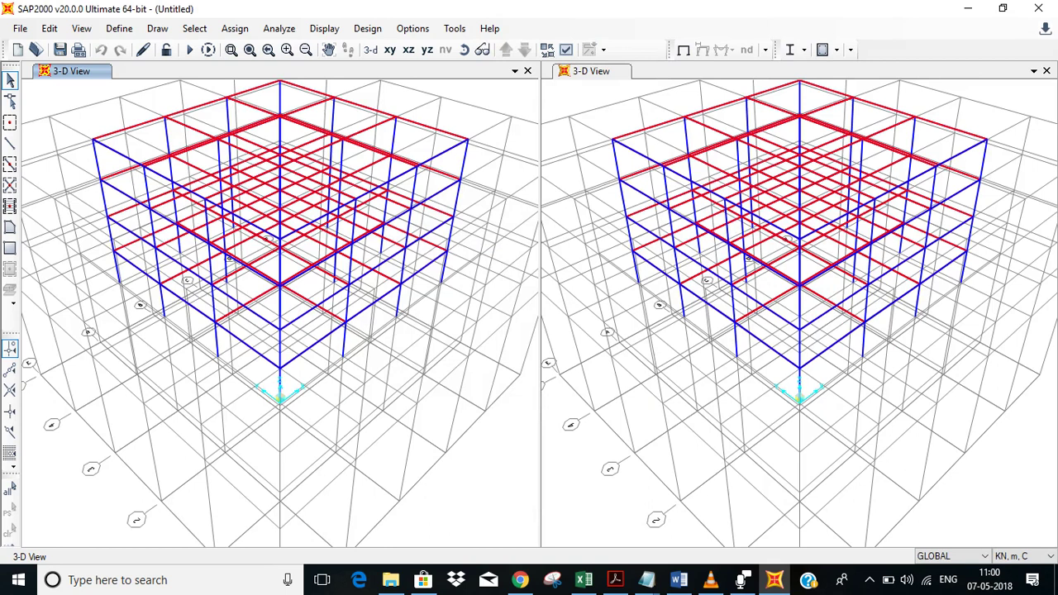
Set one model view to the X-Y plane at Z=0 and fit the whole model in the other 3-D view.
scroll(403, 294, "down", 5)
scroll(413, 289, "up", 2)
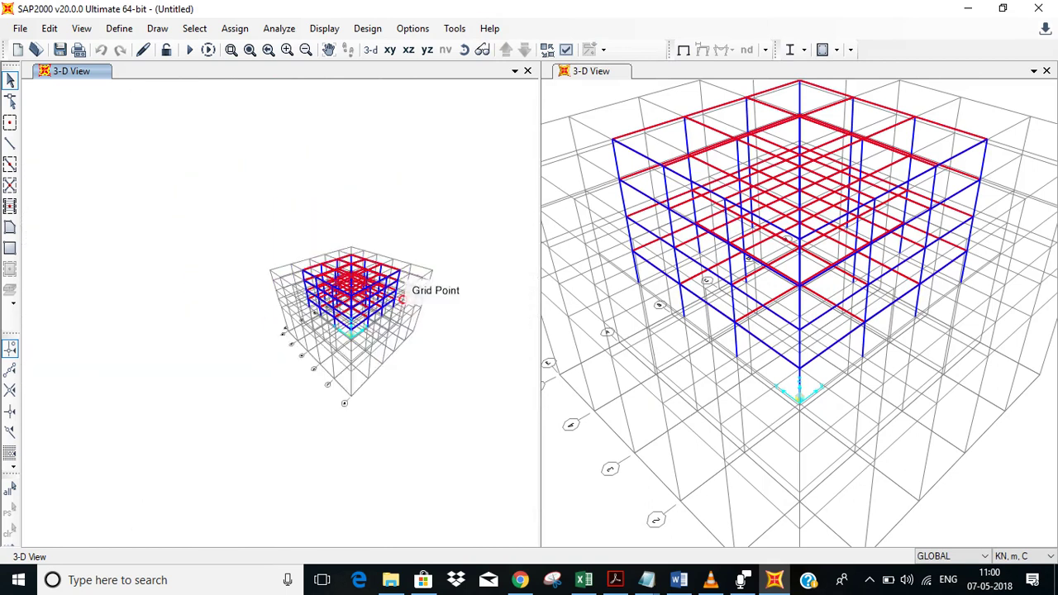
middle_click_drag(405, 292, 299, 287)
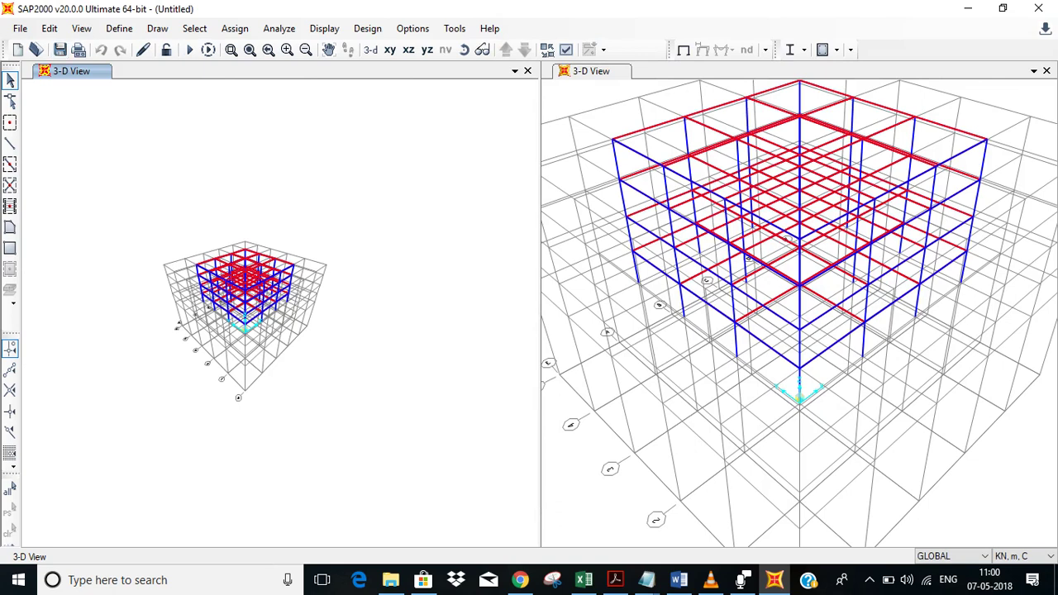
left_click(389, 50)
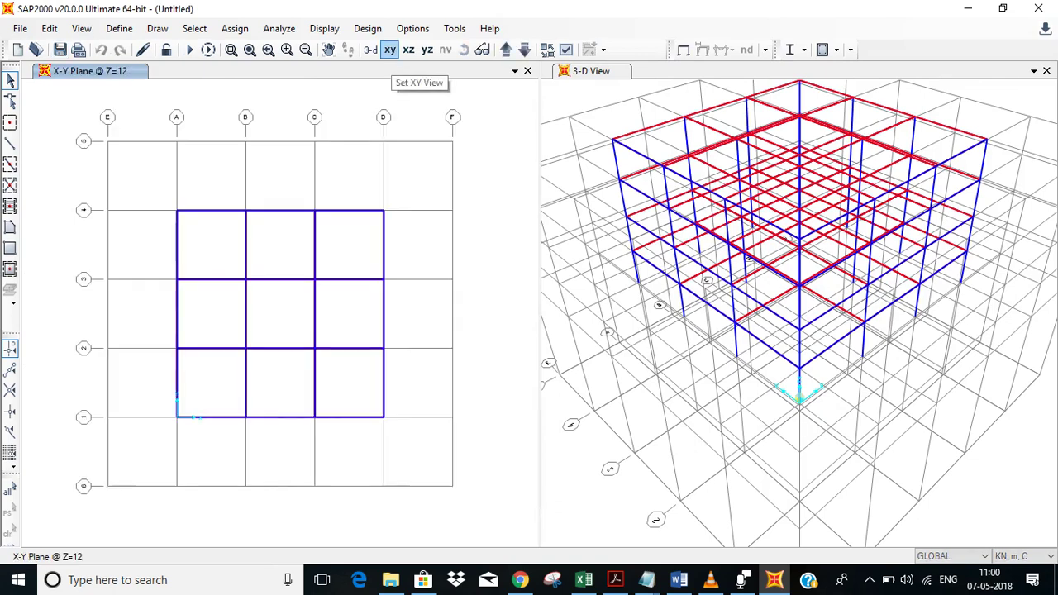
left_click(524, 49)
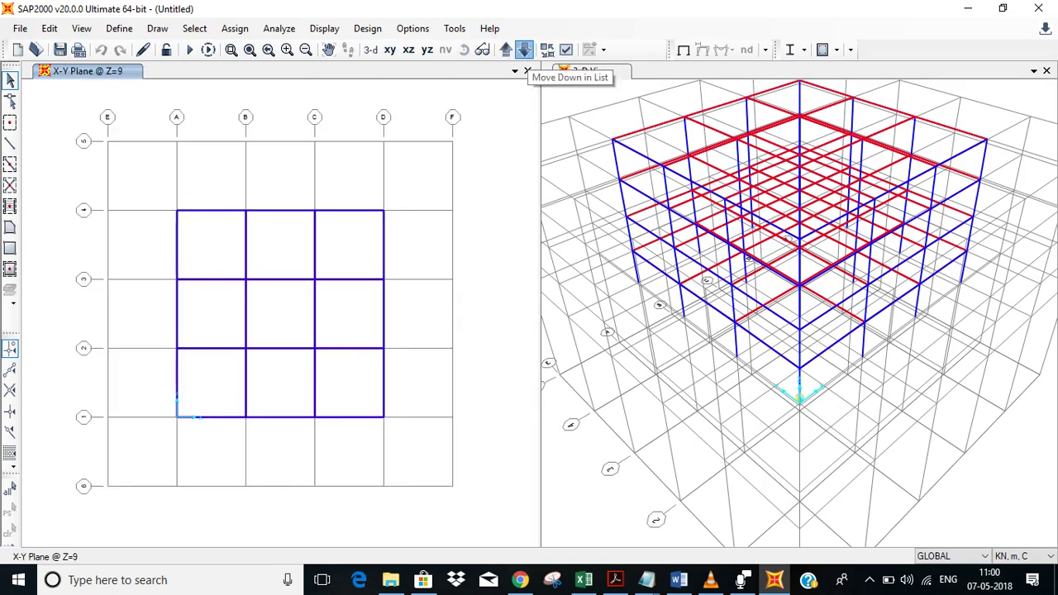
left_click(593, 91)
left_click(250, 49)
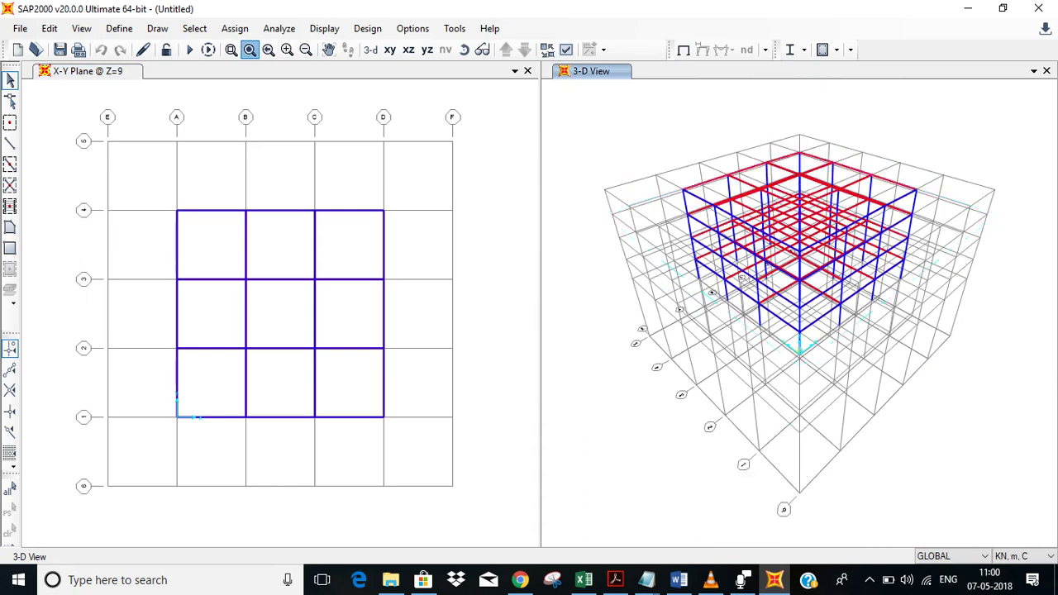
left_click(87, 72)
left_click(524, 50)
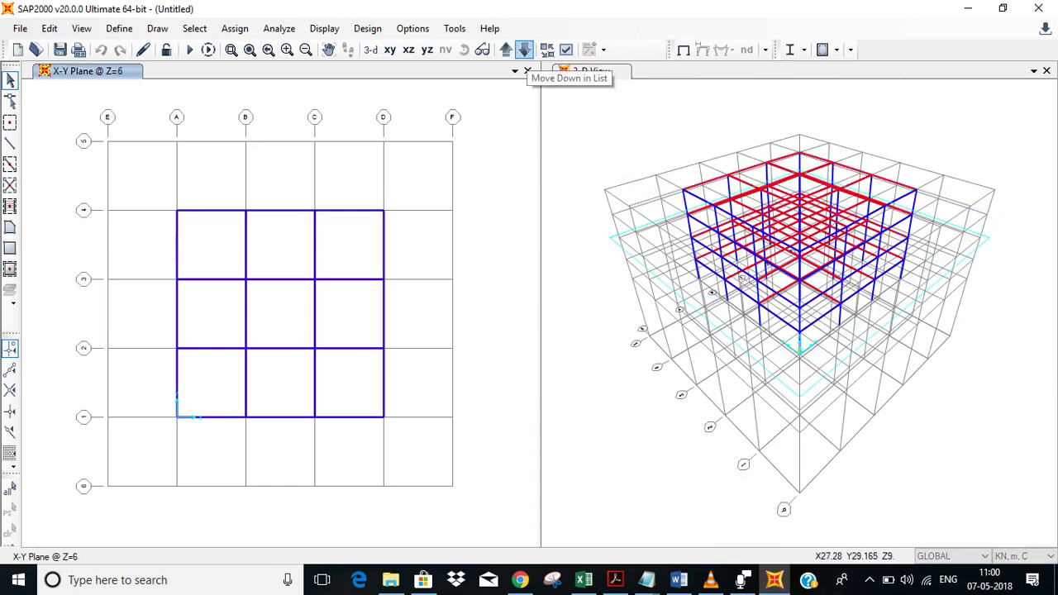
left_click(524, 49)
left_click(524, 49)
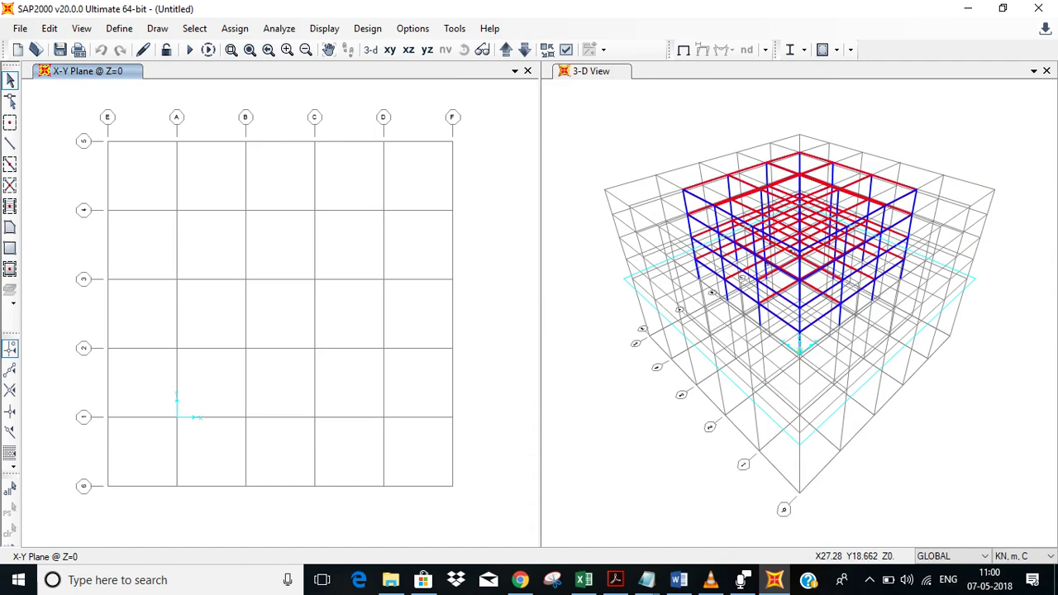
Quick-draw area objects with section None in every grid cell of the Z=0 plane, from E to F and 5 to 6.
left_click(10, 268)
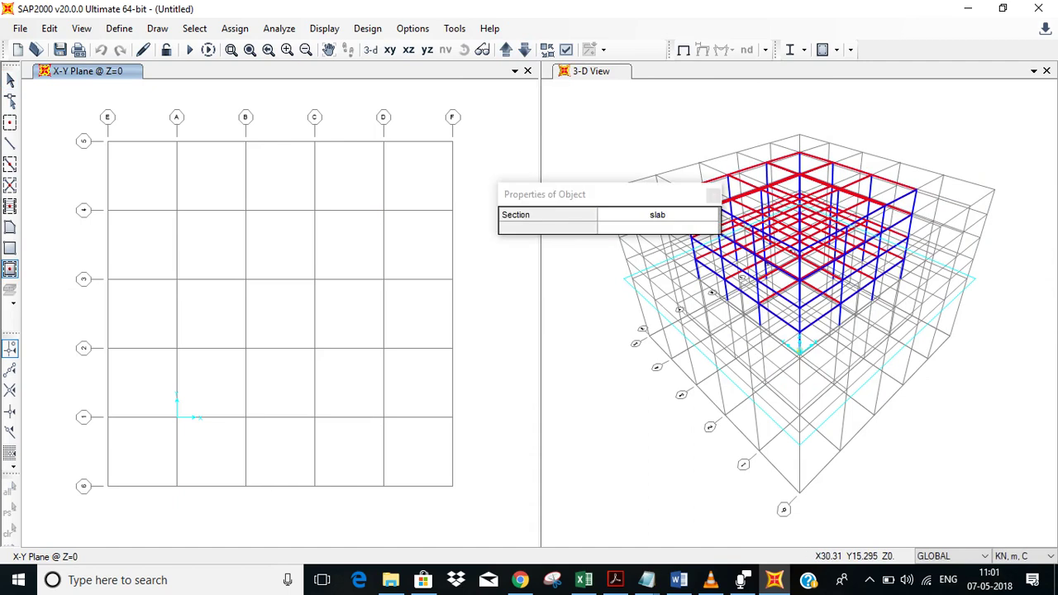
left_click(658, 214)
left_click(710, 214)
left_click(658, 243)
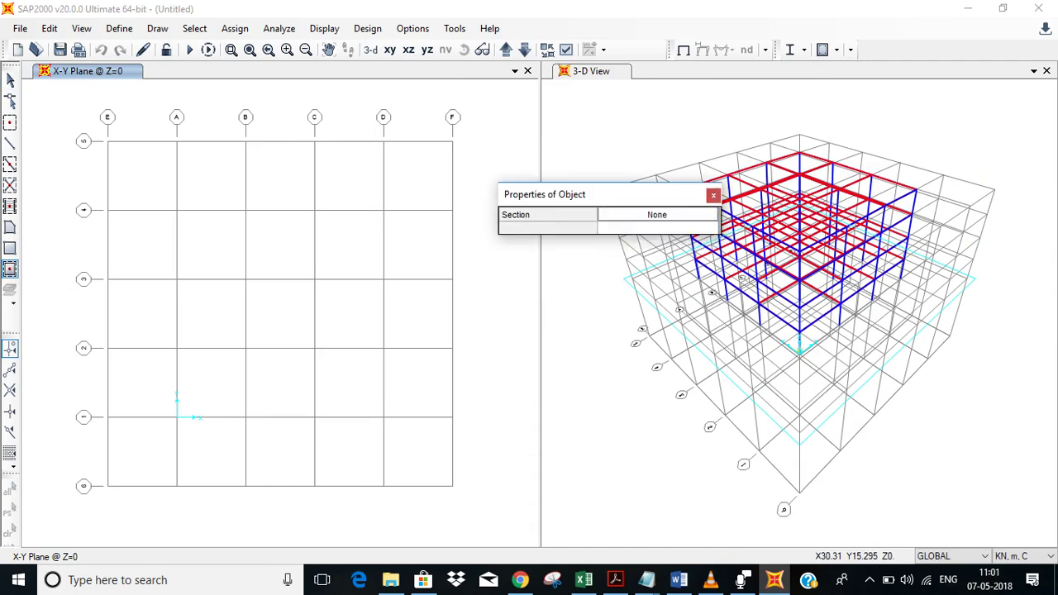
left_click_drag(578, 194, 619, 125)
mouse_move(85, 110)
left_mouse_down()
mouse_move(189, 199)
mouse_move(437, 483)
left_mouse_up()
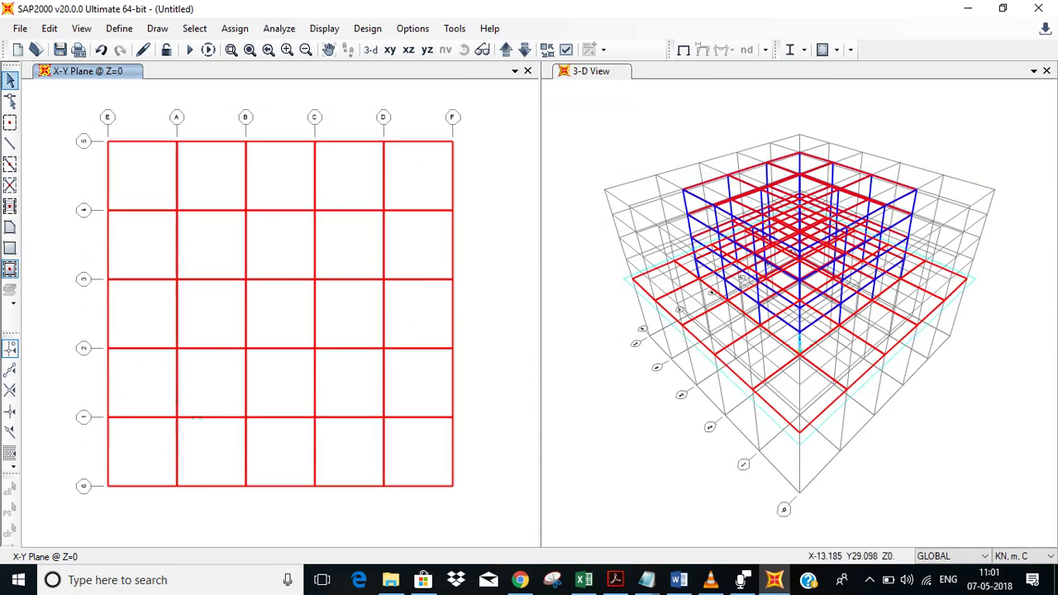
Extrude all areas at Z=0 into soil solids with +3 thickness 0, number 0, -3 thickness 10, number 10, deleting the source objects.
left_click(11, 80)
left_click_drag(66, 103, 496, 513)
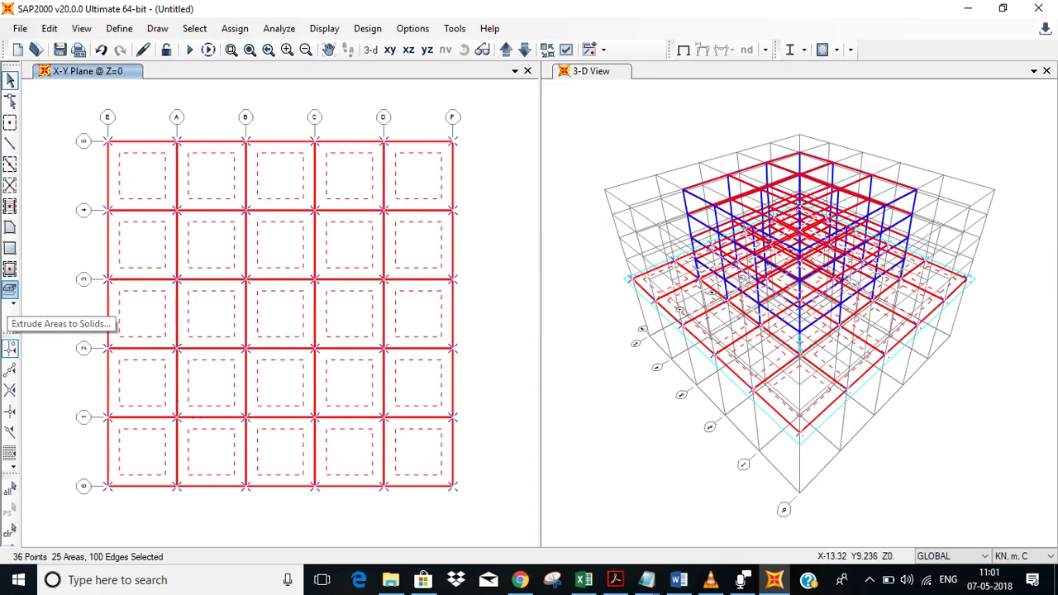
left_click(10, 289)
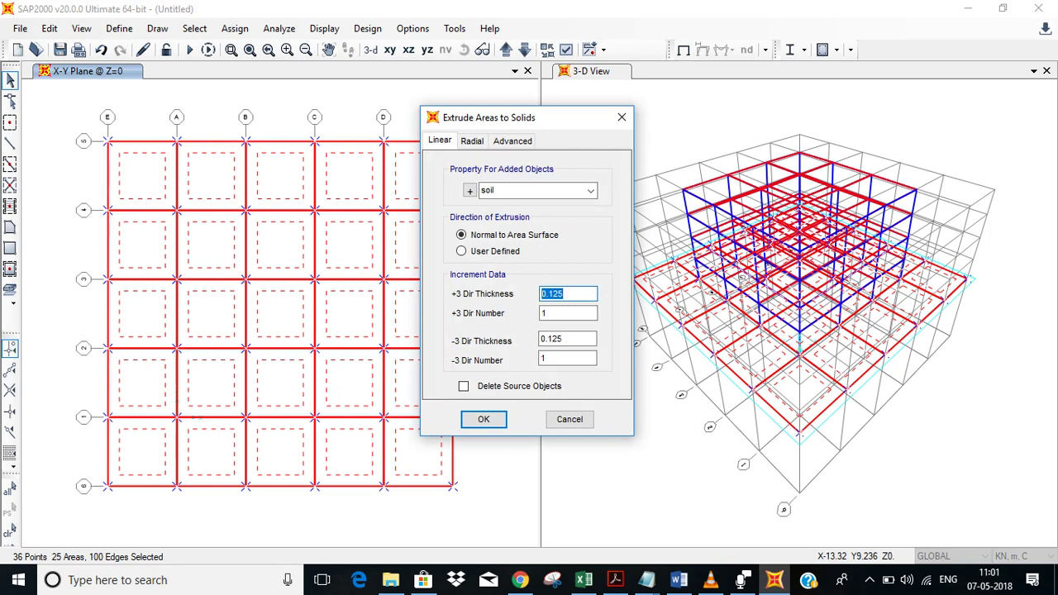
type("0")
key("Tab")
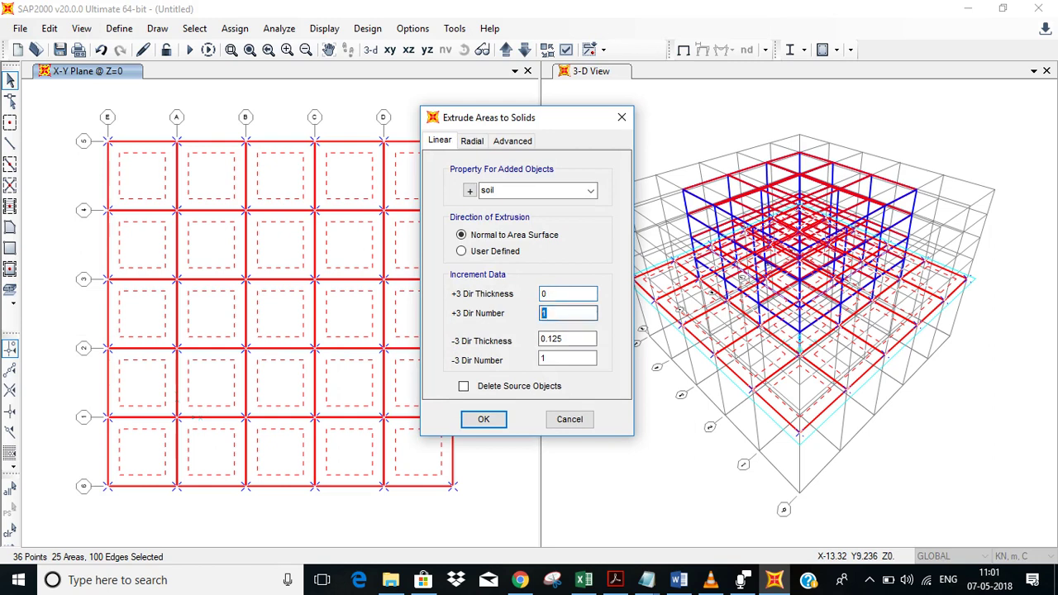
type("0")
key("Tab")
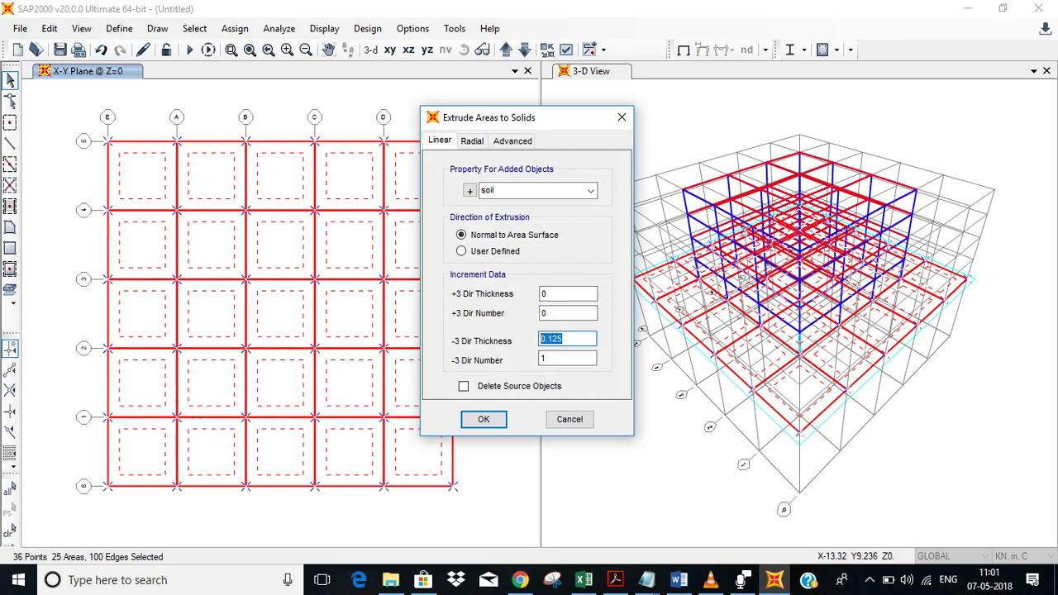
type("10")
key("Tab")
type("10")
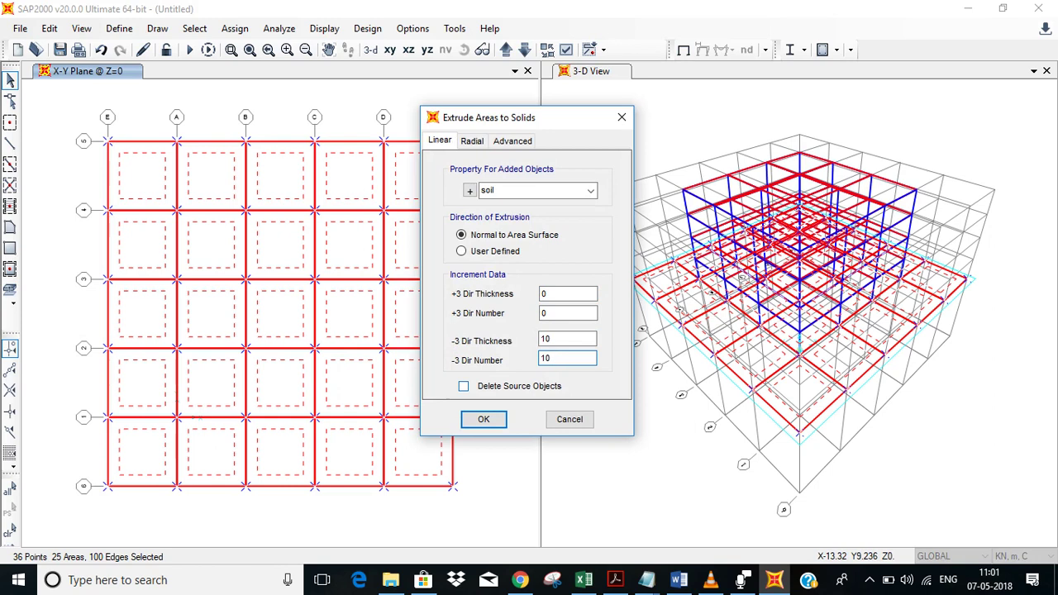
left_click(463, 386)
left_click(484, 419)
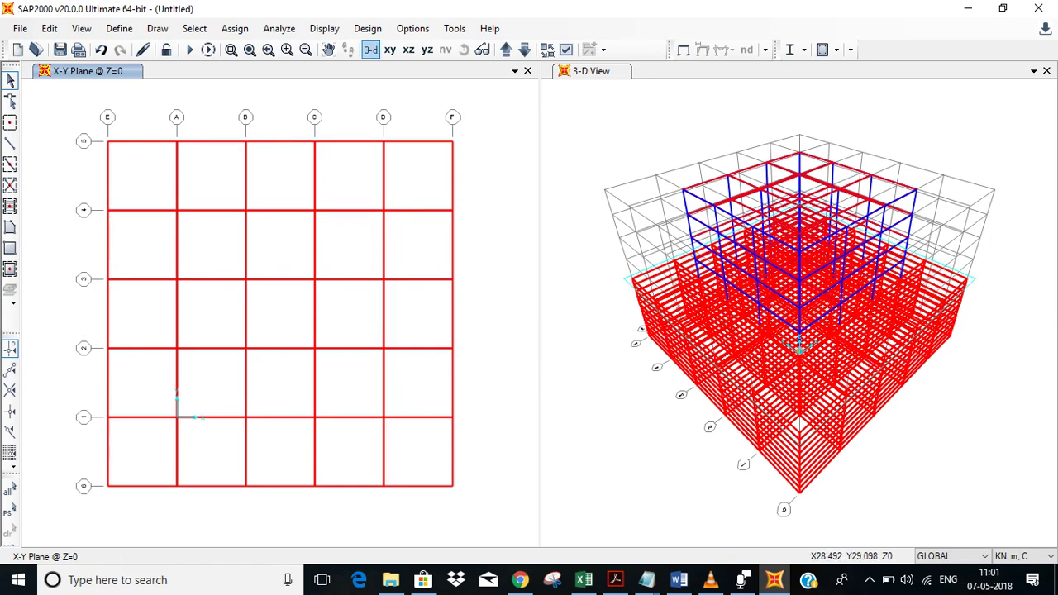
Return the plan view to 3-D and select all solids that use the soil solid property.
left_click(370, 50)
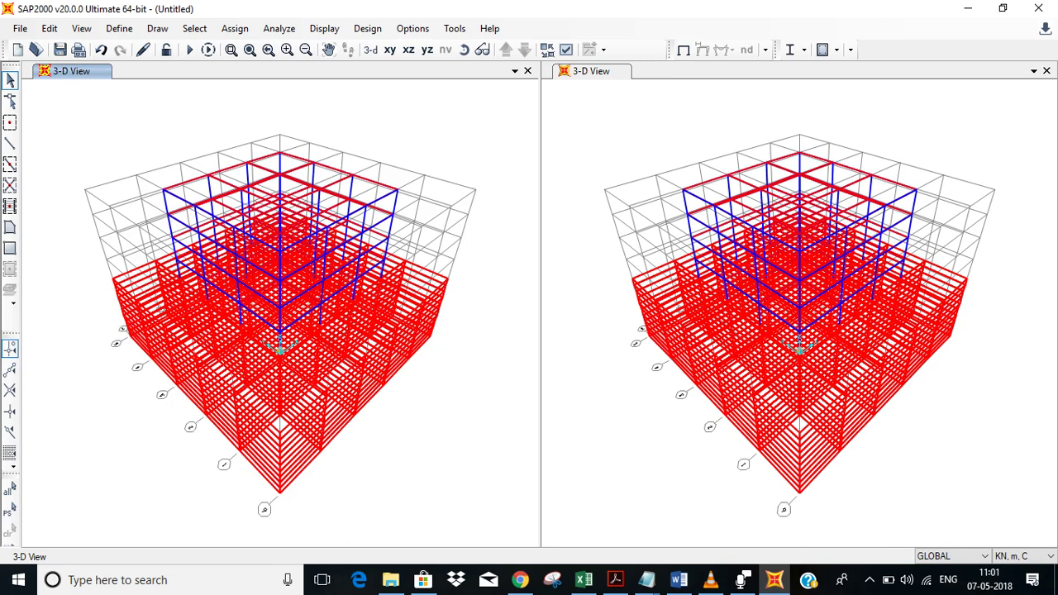
left_click(195, 29)
left_click(195, 29)
left_click(195, 29)
left_click(195, 29)
left_click(195, 28)
mouse_move(219, 49)
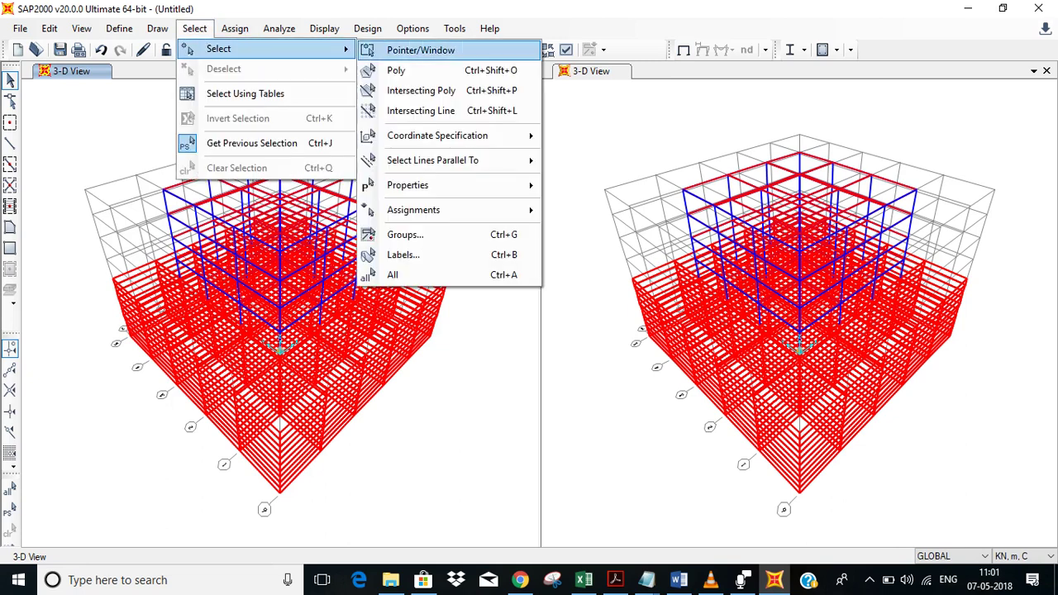
mouse_move(430, 185)
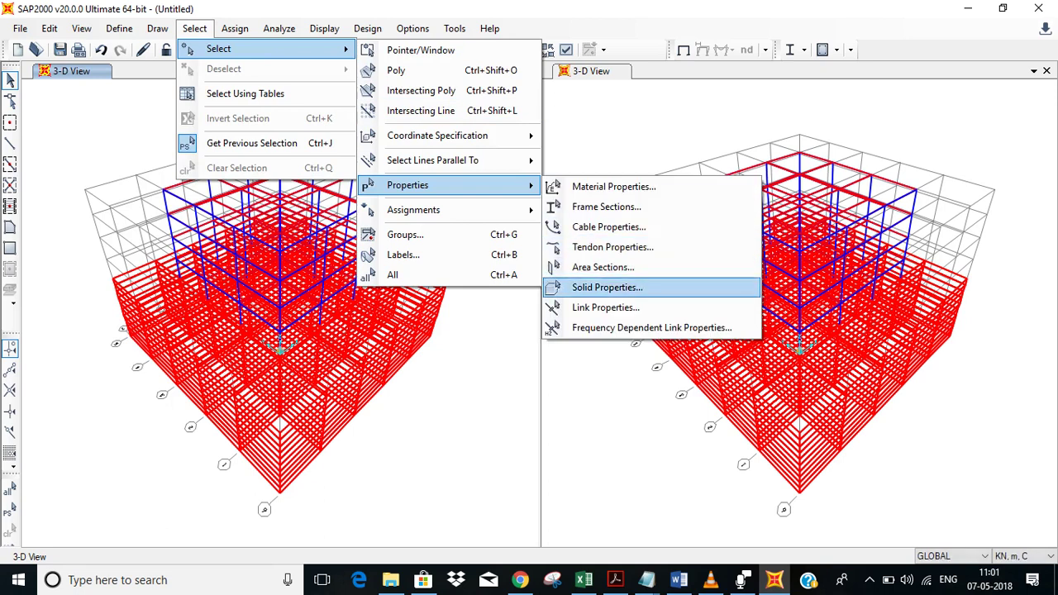
left_click(606, 286)
left_click(479, 192)
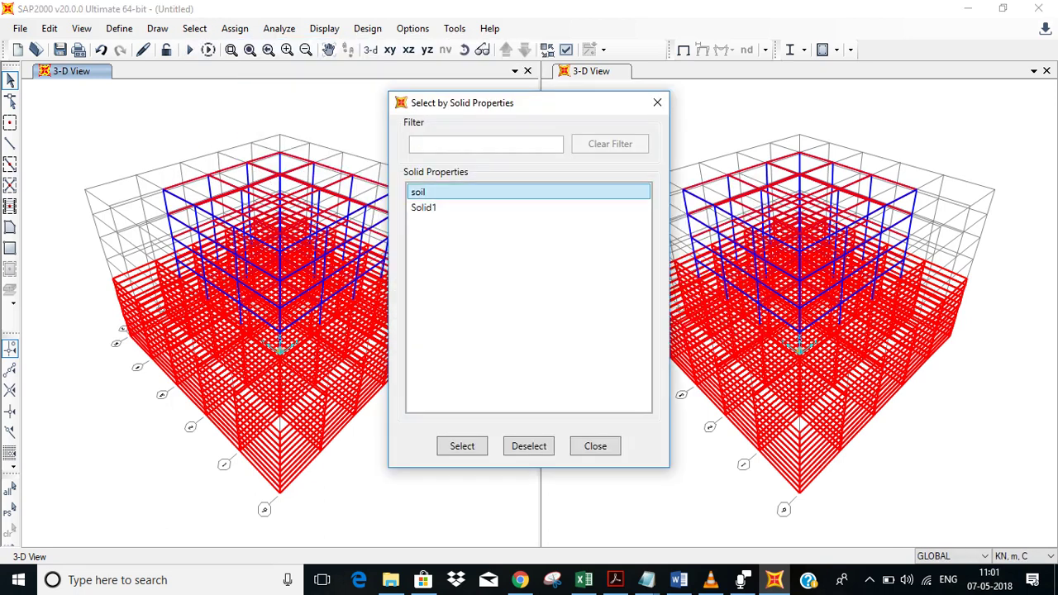
left_click(462, 446)
left_click(595, 445)
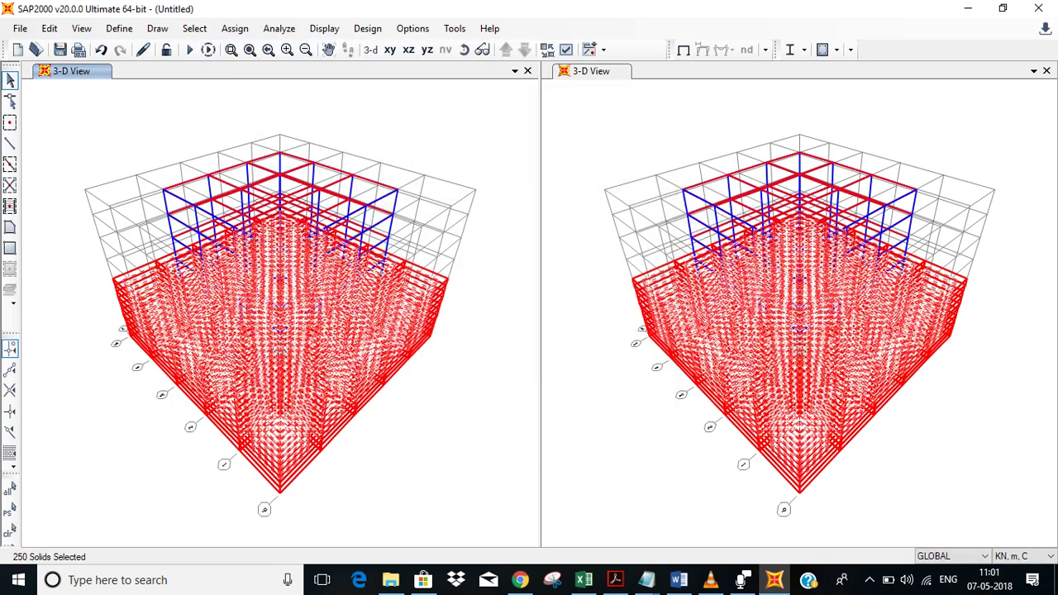
Divide the selected soil solids into 5 between faces 2 and 4, 5 between faces 1 and 3, and 1 between faces 5 and 6.
left_click(49, 28)
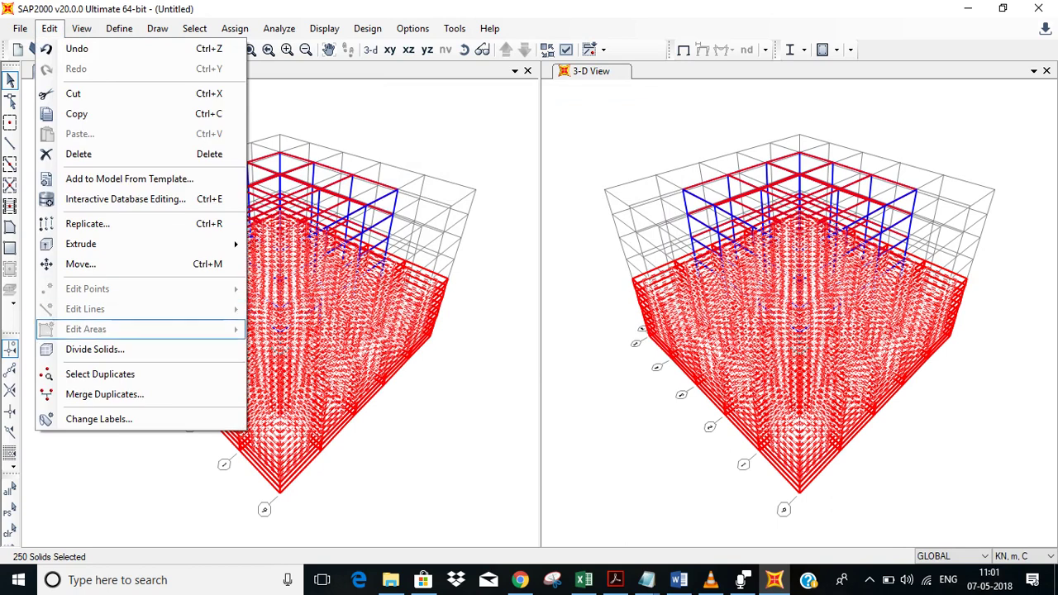
left_click(95, 349)
left_click(610, 242)
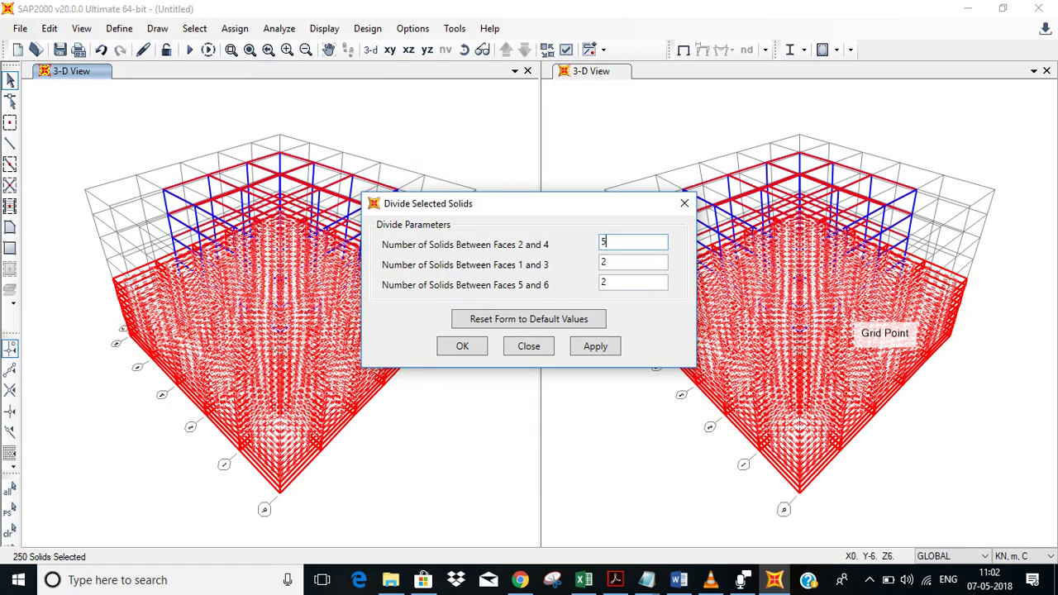
key("Tab")
key("Tab")
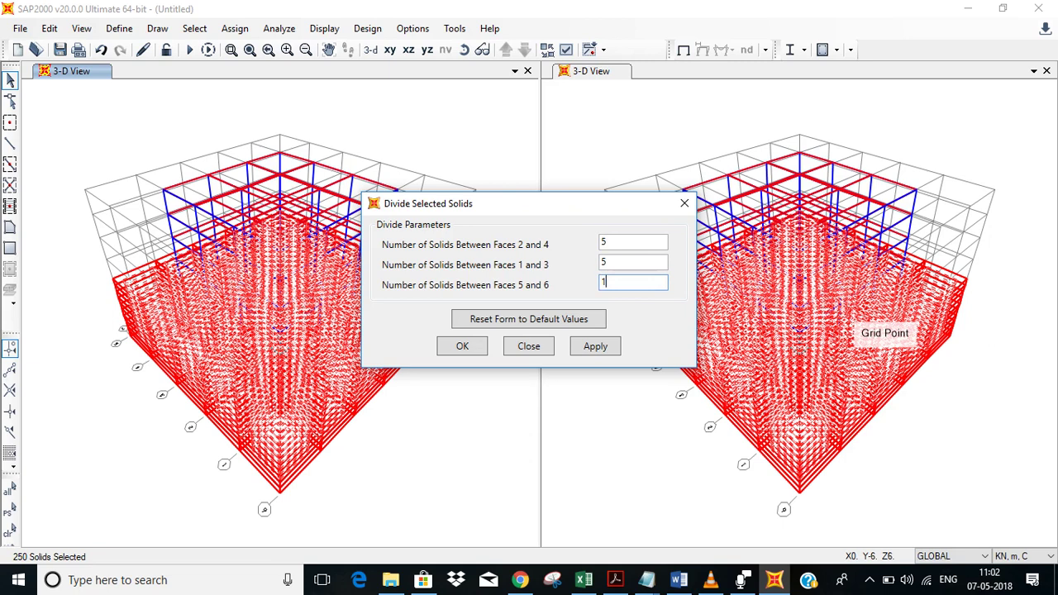
type("1")
key("Return")
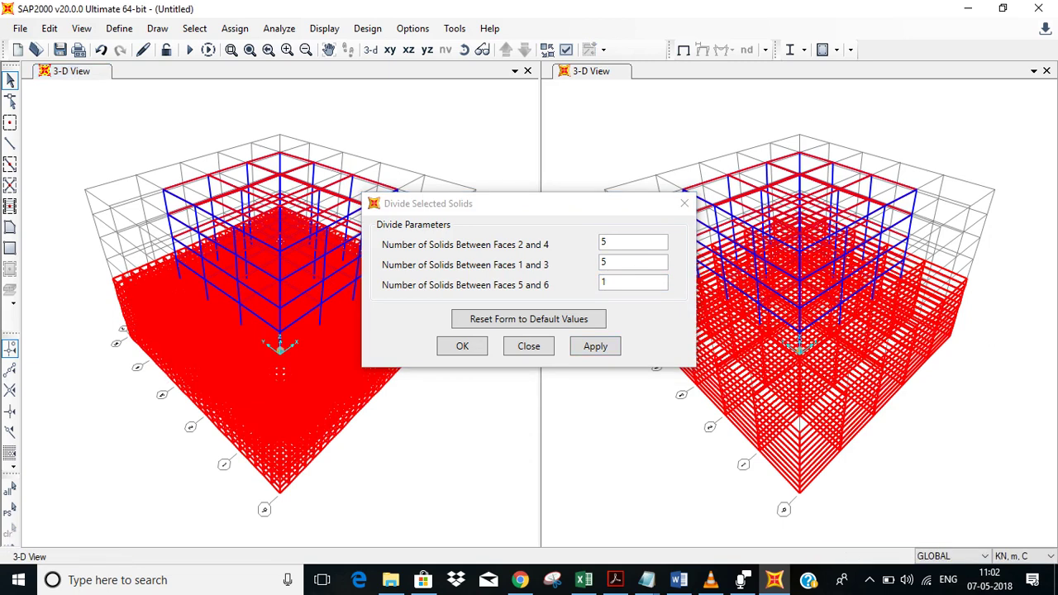
Finish the solid division and assign a Translation 2 only restraint to all joints on the soil block's Y=-6 and Y=24 faces.
key("Return")
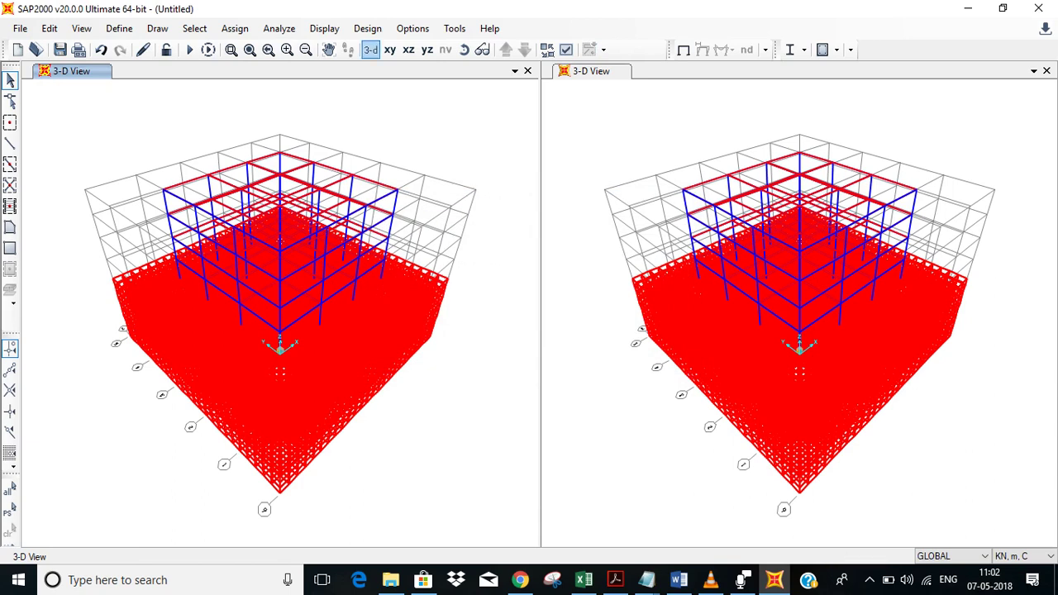
left_click(408, 50)
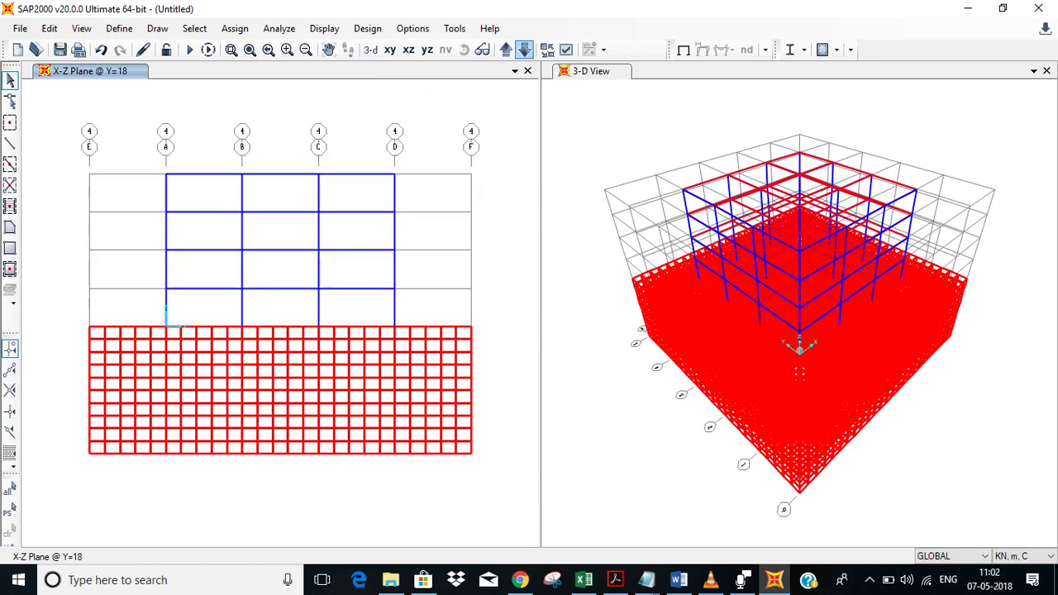
left_click(524, 50)
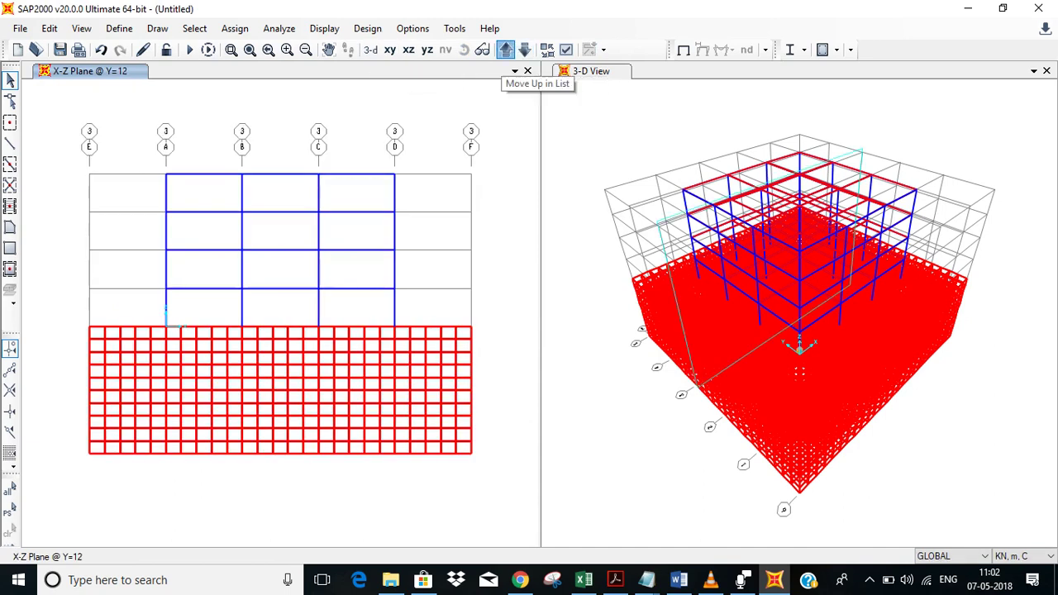
left_click(504, 50)
left_click(505, 49)
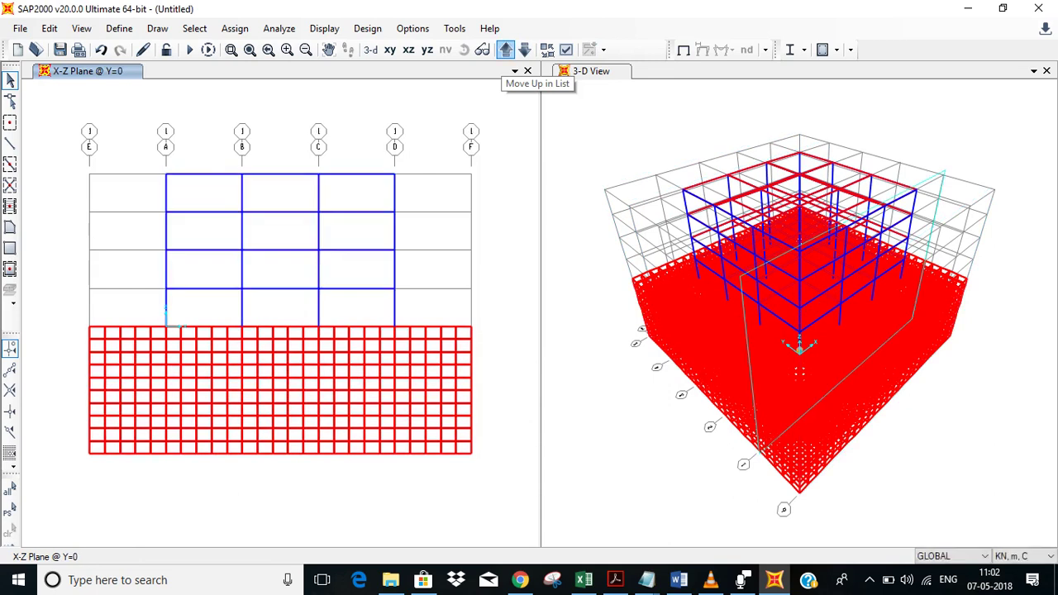
left_click(523, 50)
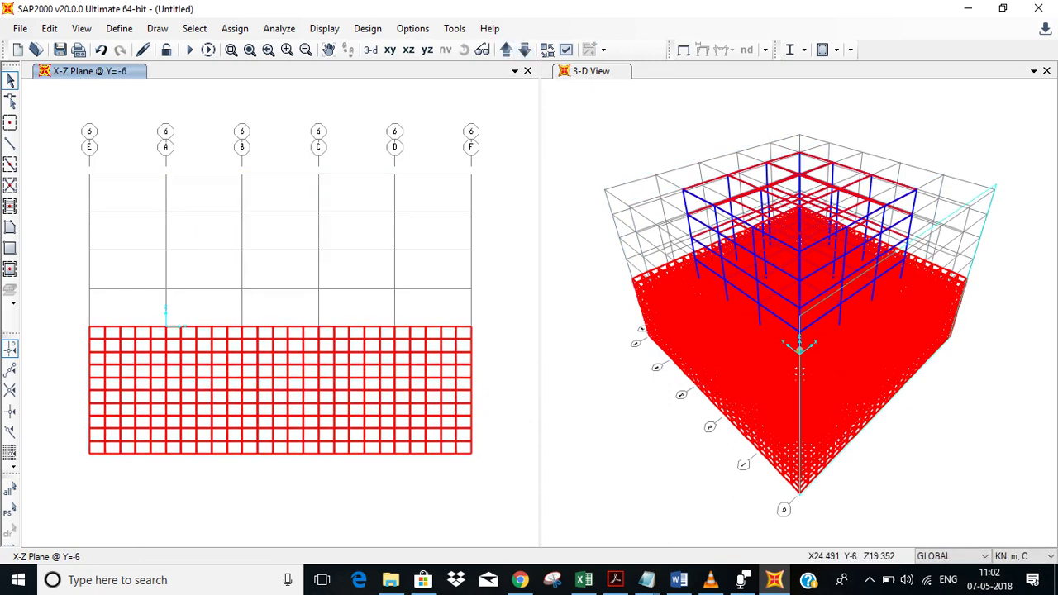
left_click_drag(51, 289, 491, 496)
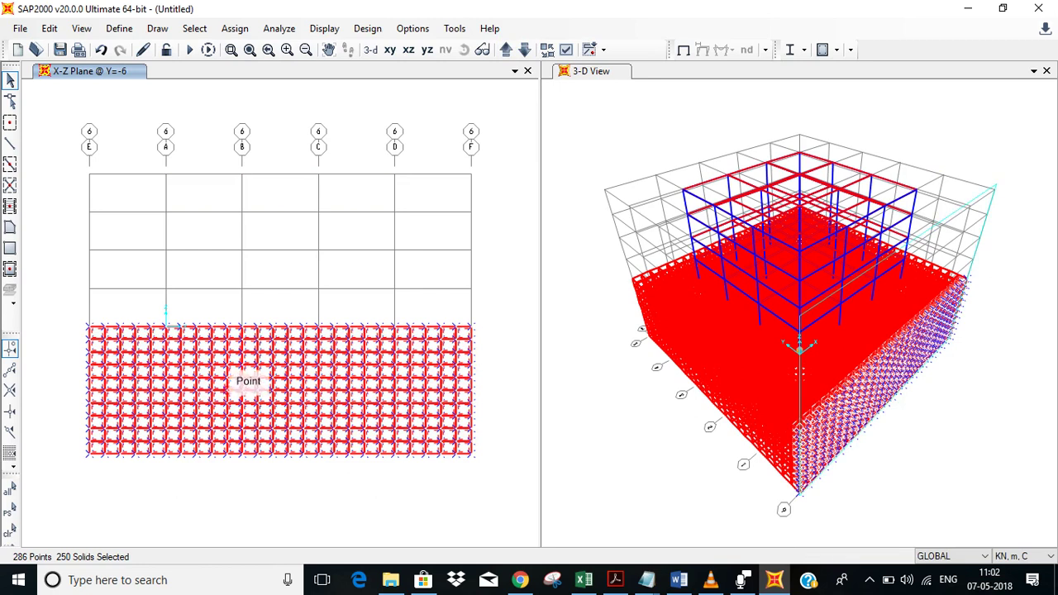
left_click(524, 49)
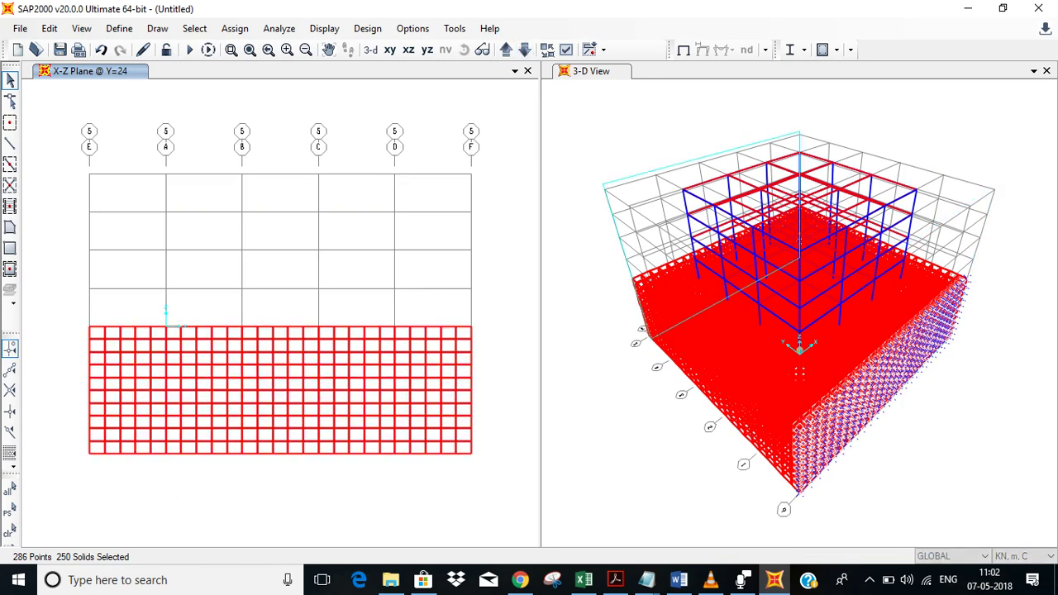
left_click_drag(53, 291, 524, 539)
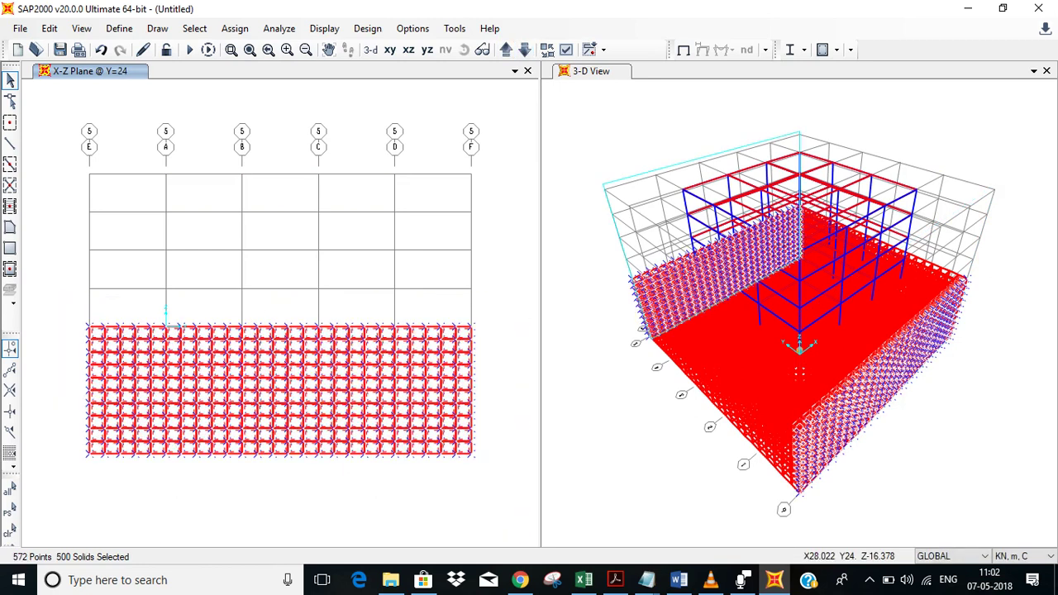
left_click(234, 28)
mouse_move(252, 49)
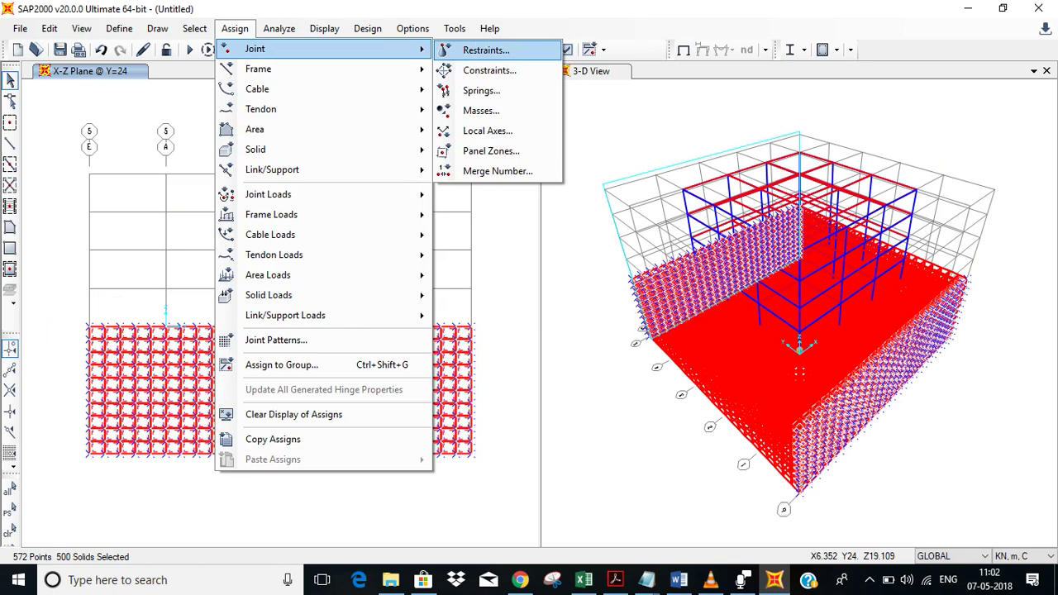
left_click(486, 49)
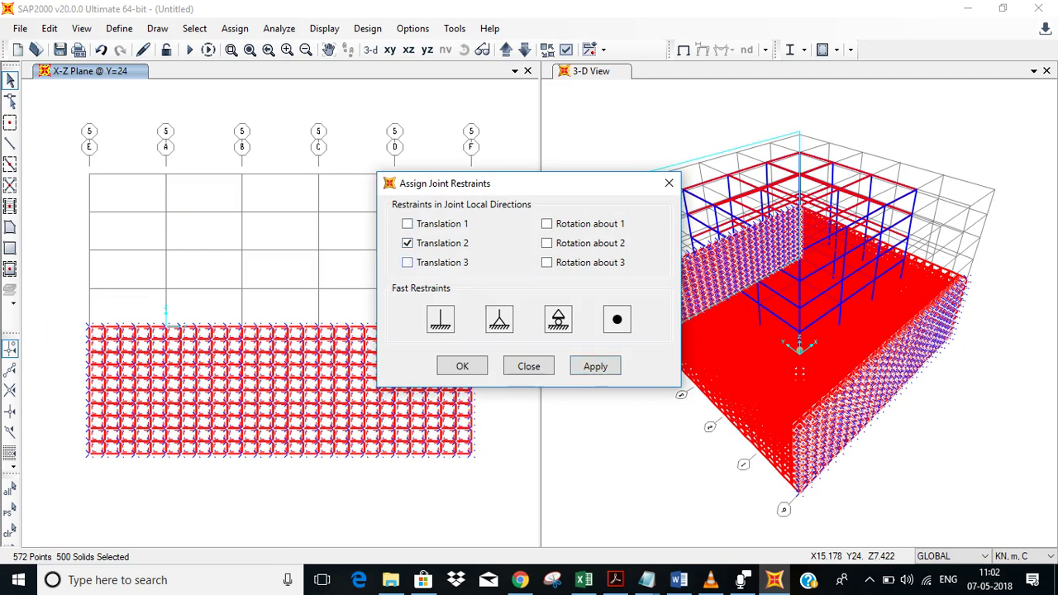
left_click(595, 366)
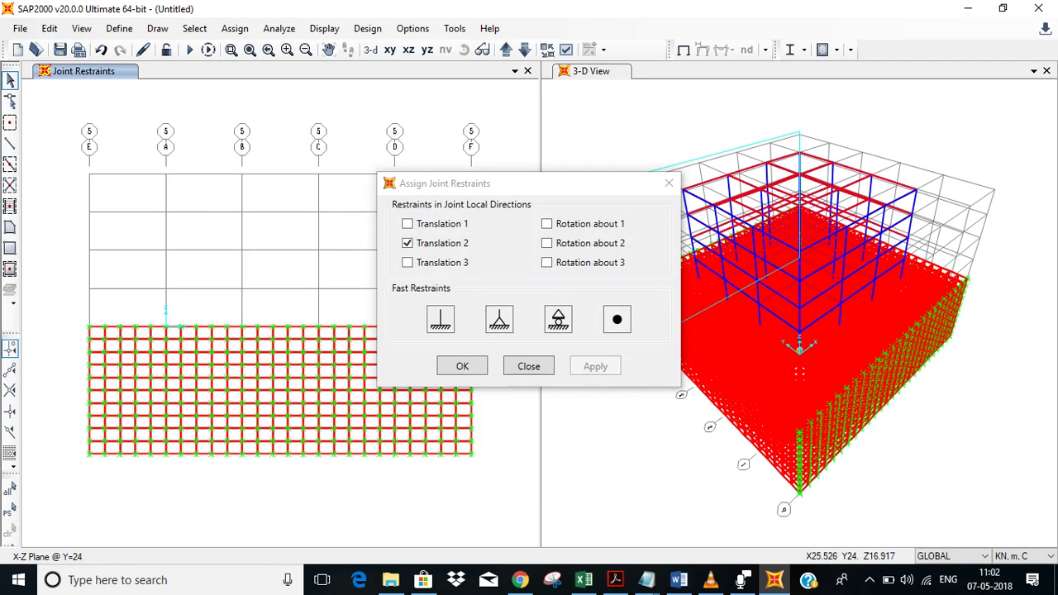
Assign a Translation 1 only restraint to all joints on the soil block's X=-6 and X=24 faces.
left_click(427, 50)
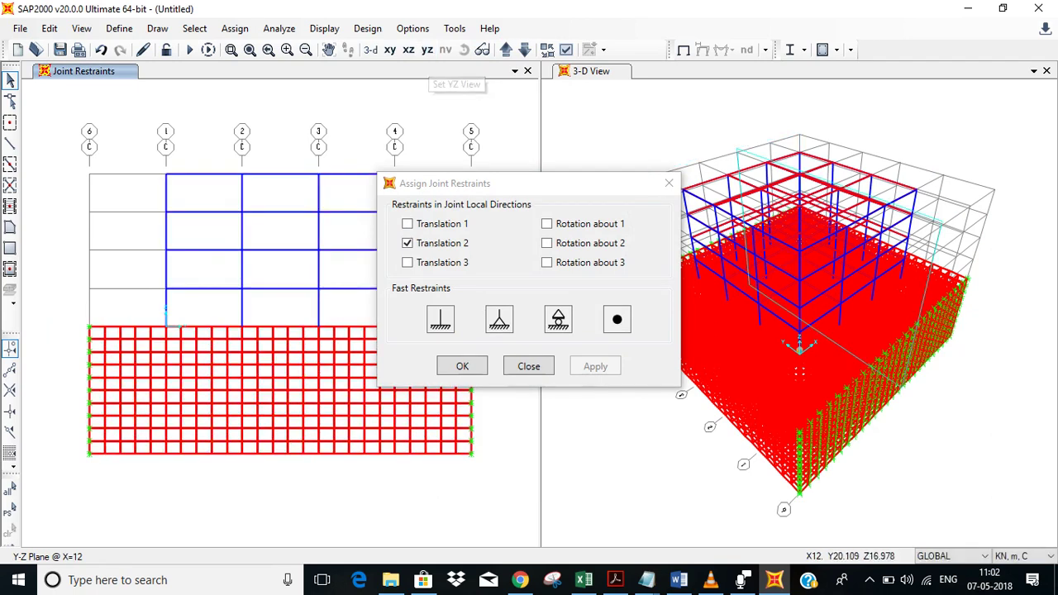
left_click(523, 49)
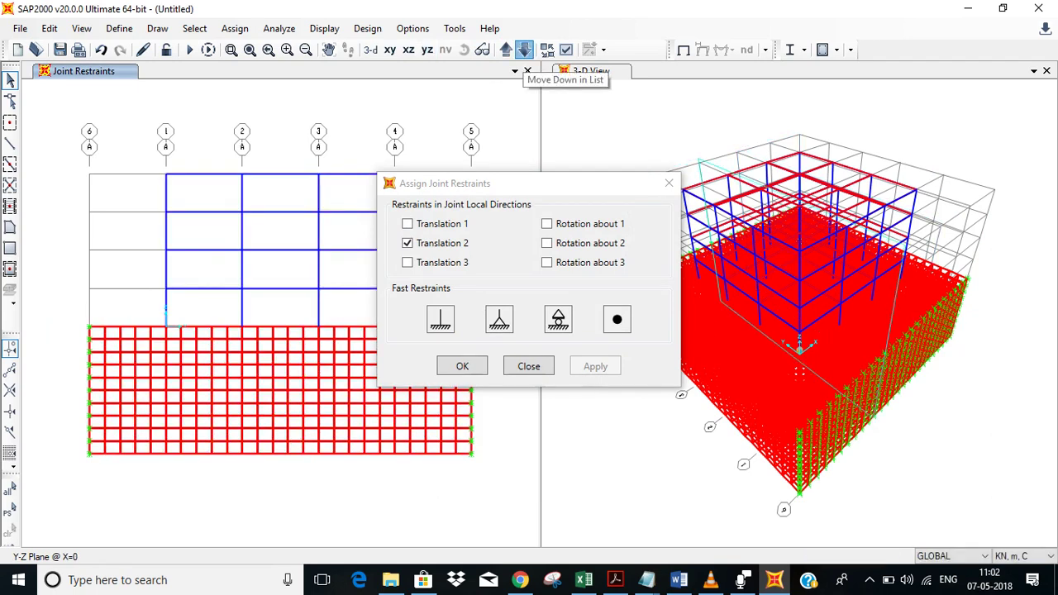
left_click(524, 49)
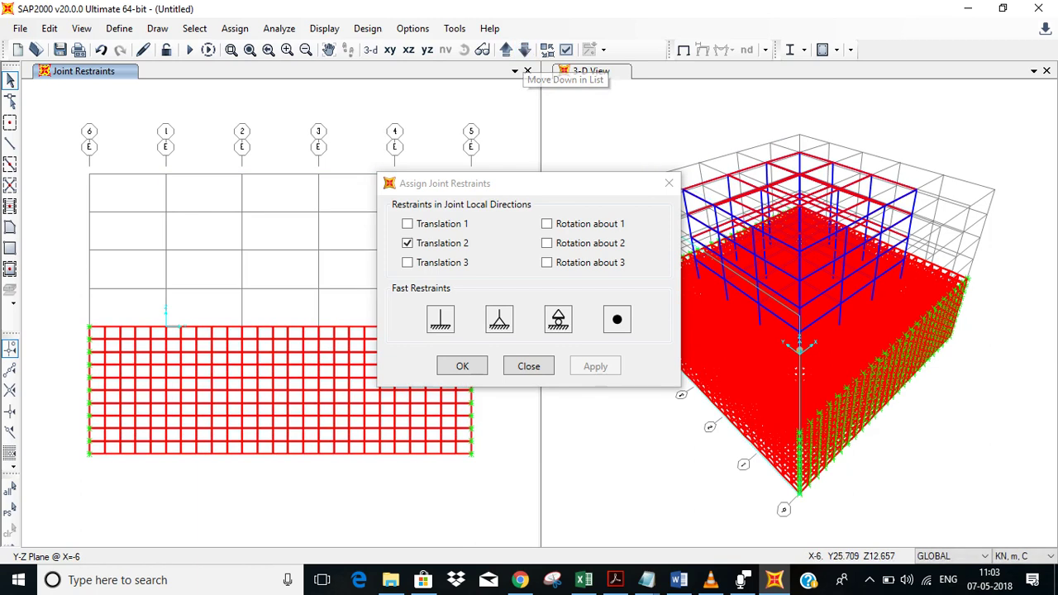
left_click_drag(58, 284, 516, 497)
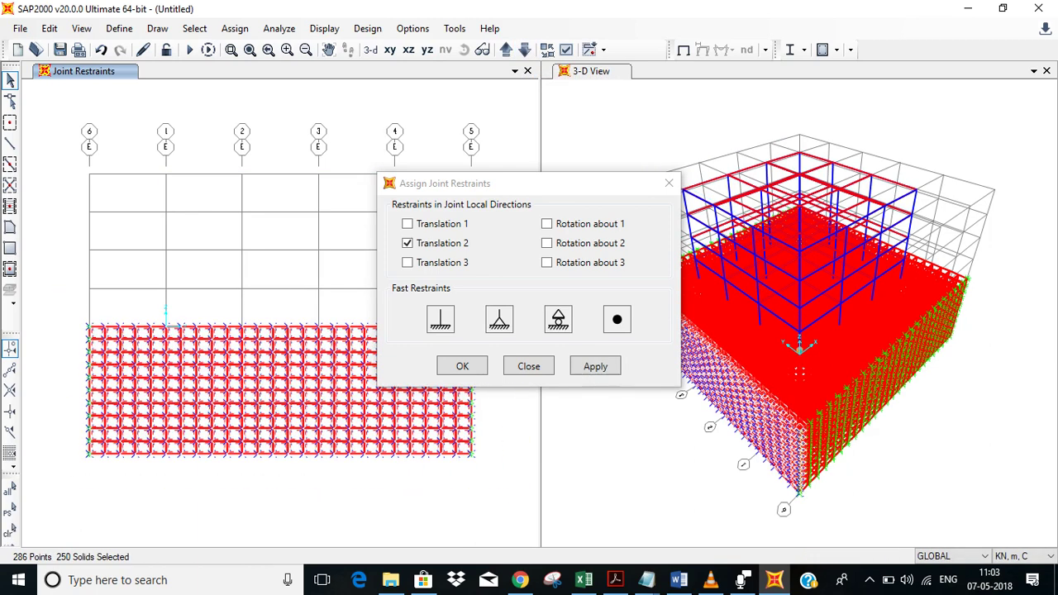
left_click(524, 50)
left_click_drag(36, 294, 501, 511)
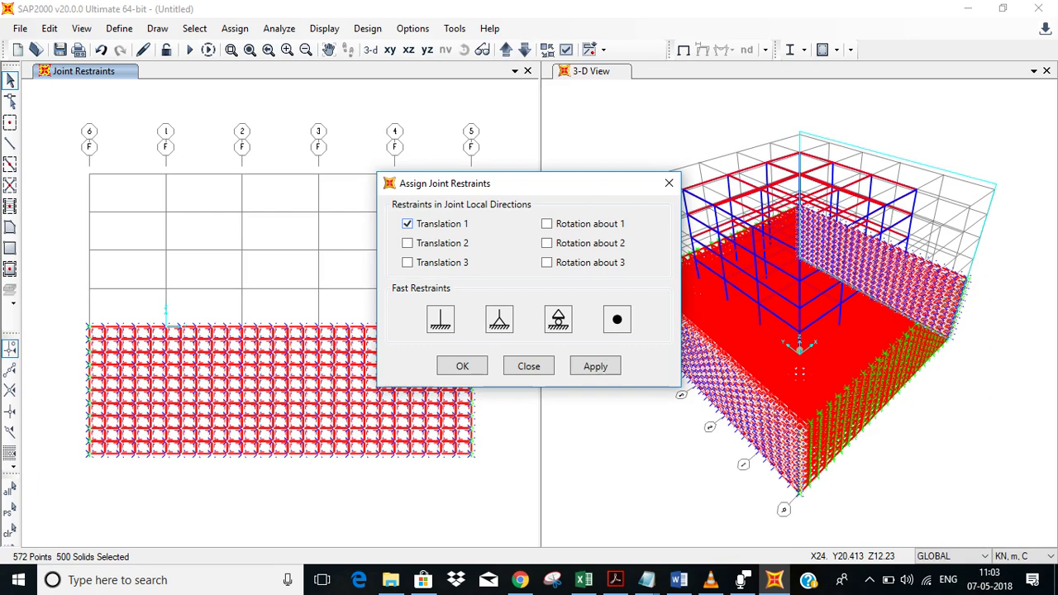
left_click(608, 363)
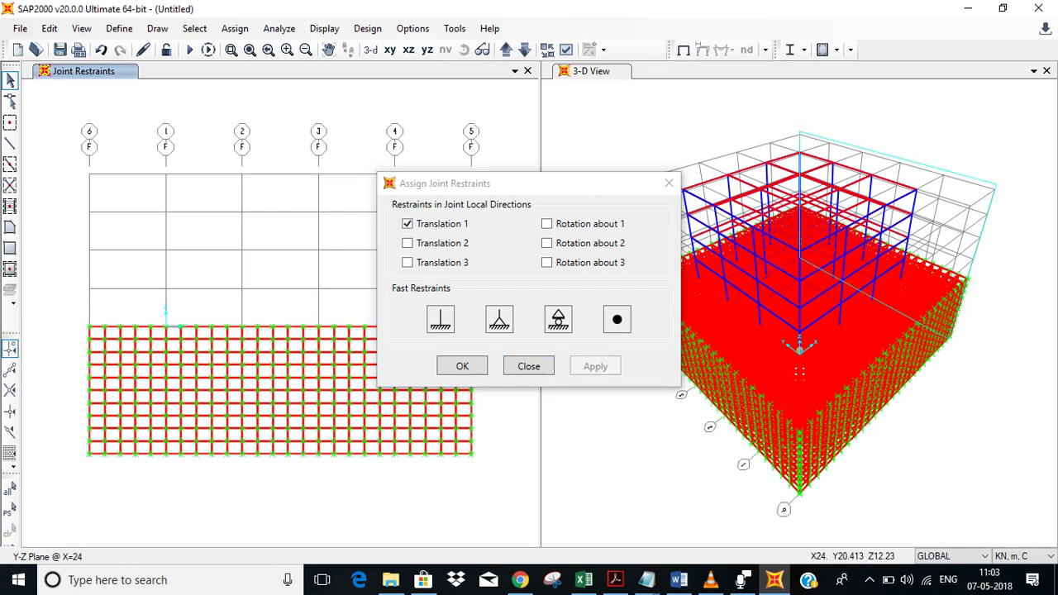
Assign fully fixed restraints to all joints on the soil base plane at Z=-10, and return the plan view to 3-D.
left_click(389, 49)
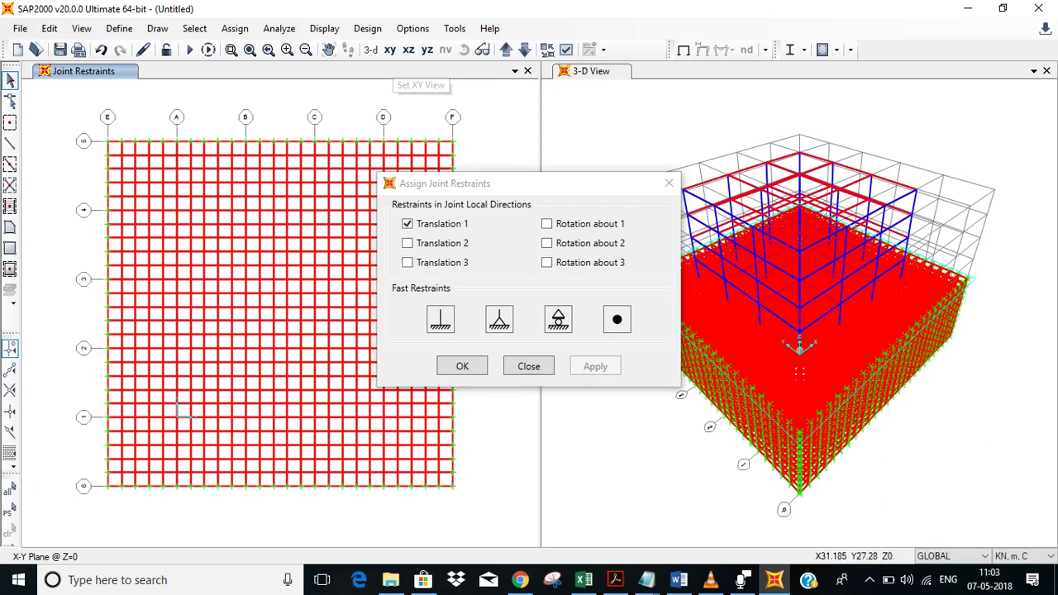
left_click(524, 50)
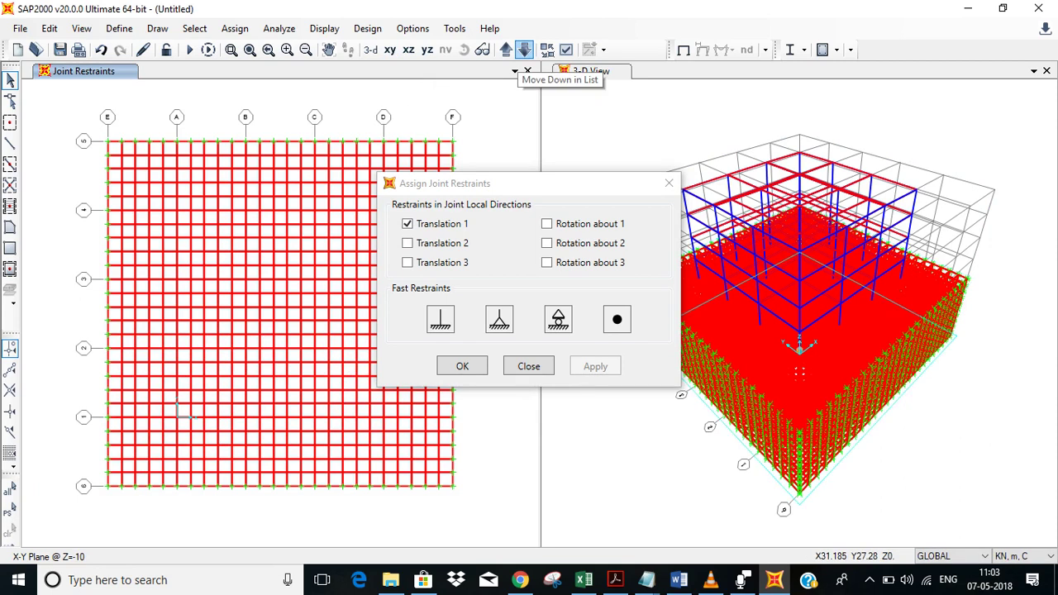
left_click(525, 49)
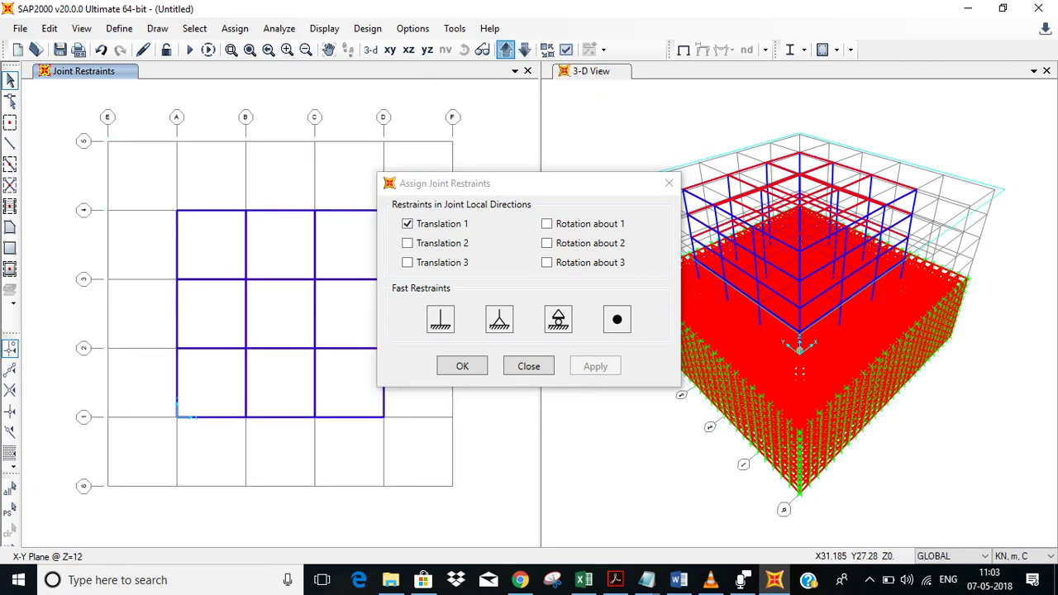
left_click(505, 50)
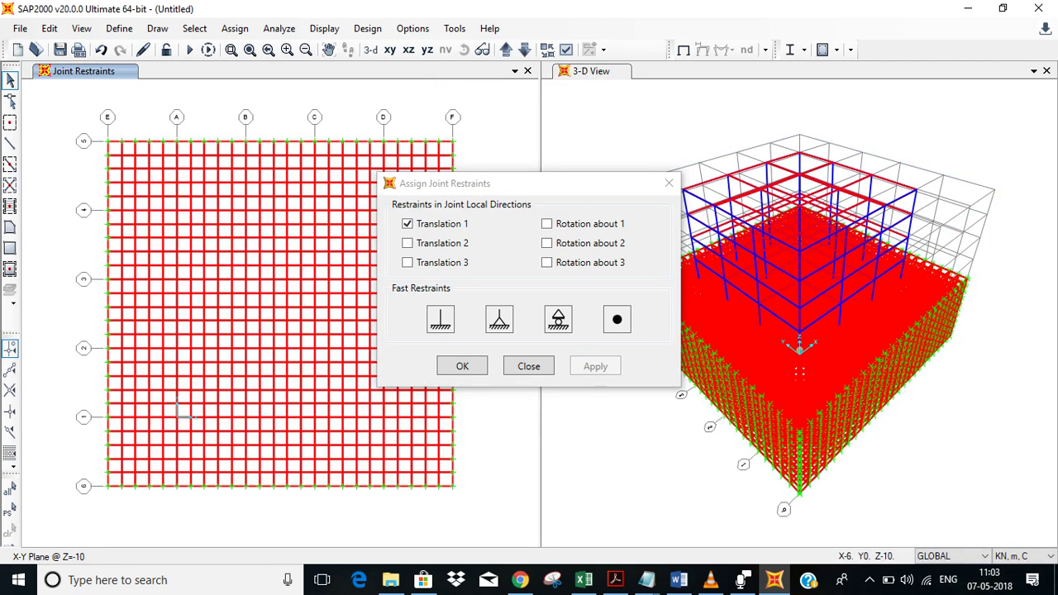
left_click_drag(68, 102, 481, 521)
left_click(440, 319)
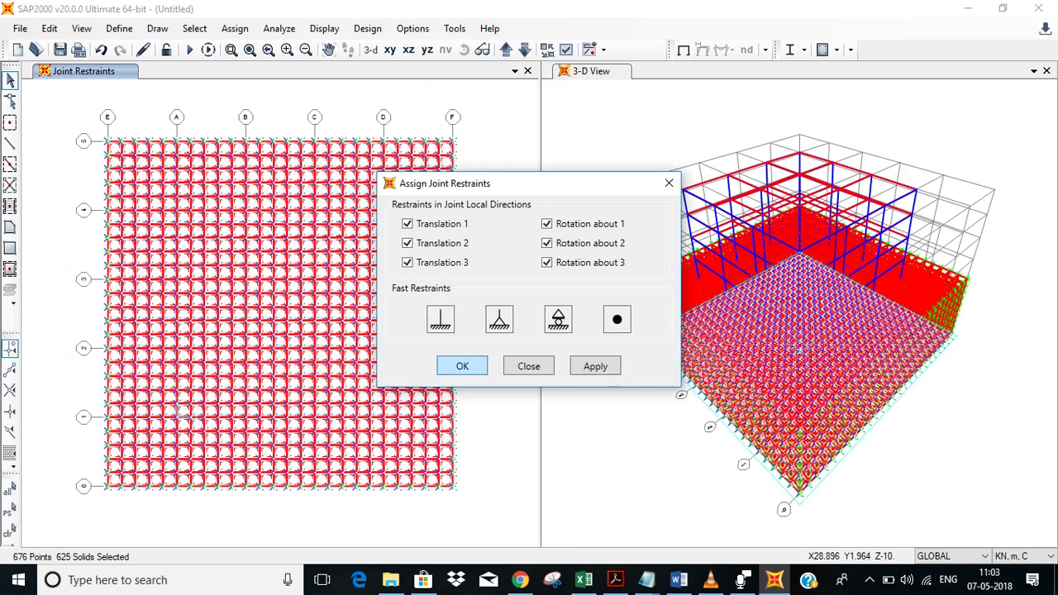
left_click(462, 366)
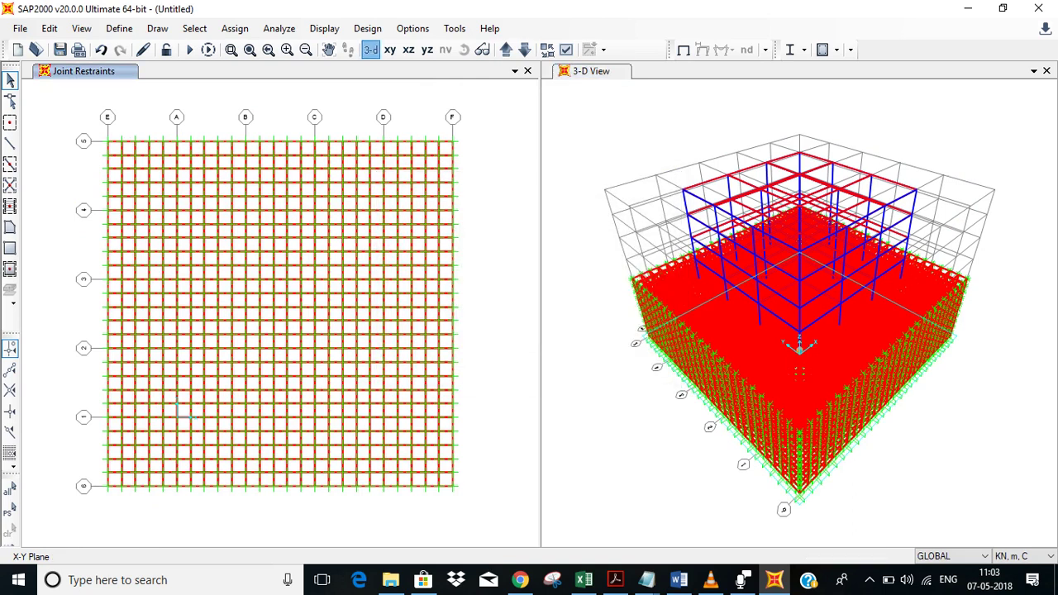
left_click(370, 50)
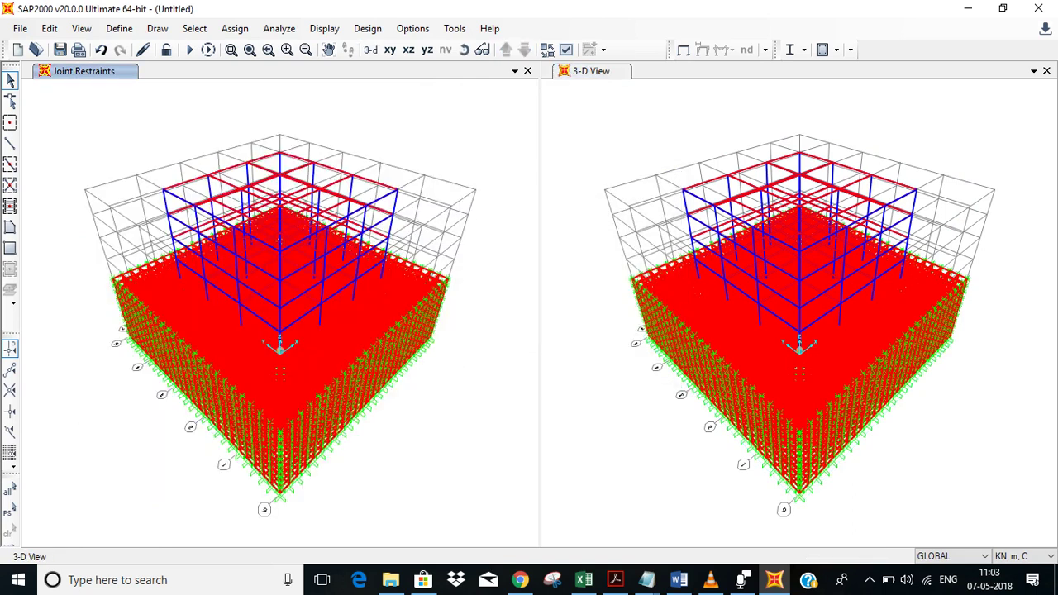